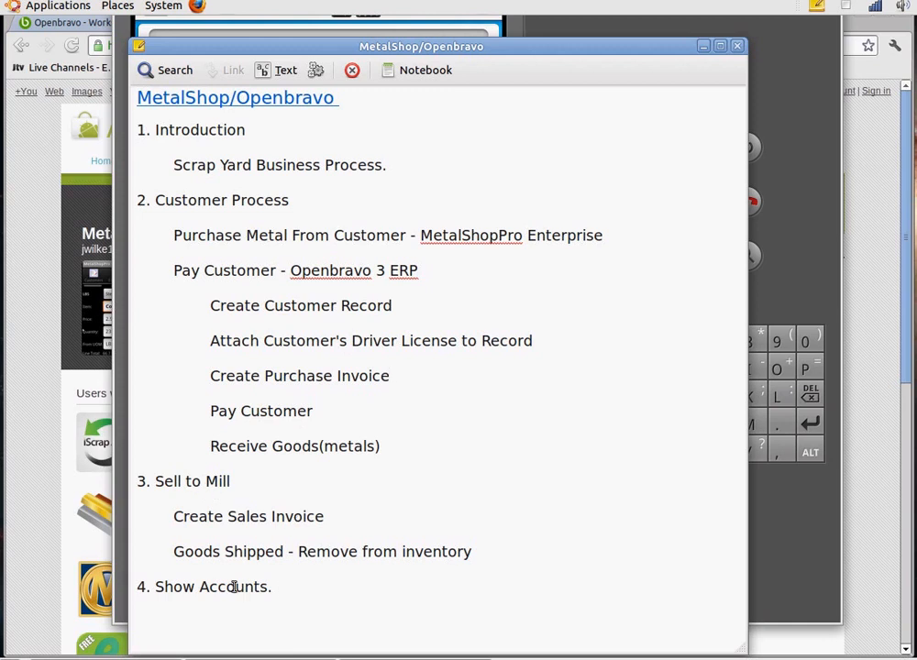
# - Minimize the notes, launch MetalShopPro in the emulator and enter the customer's full name in a new customer record
pyautogui.click(703, 46)
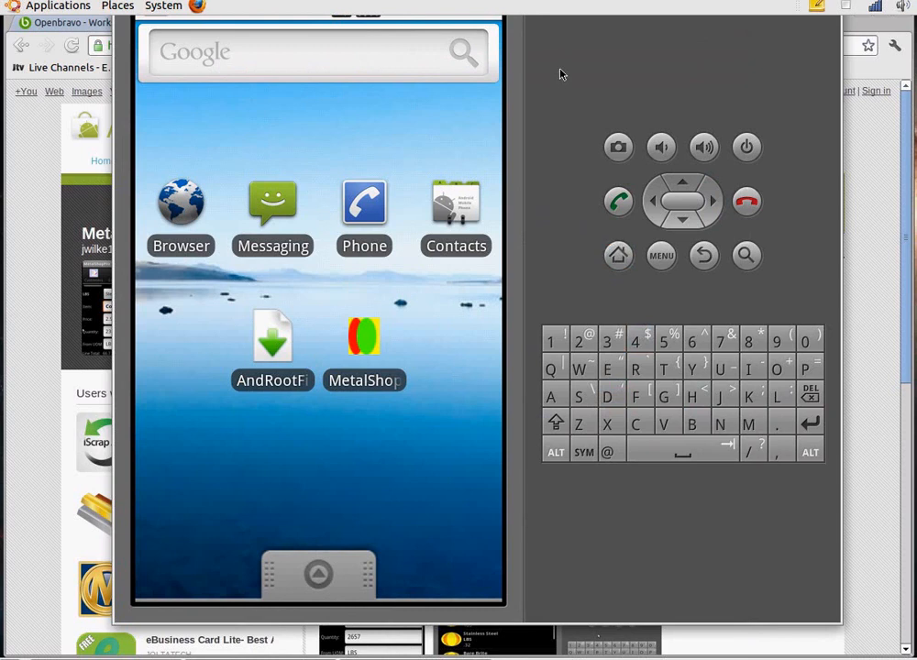
pyautogui.click(374, 339)
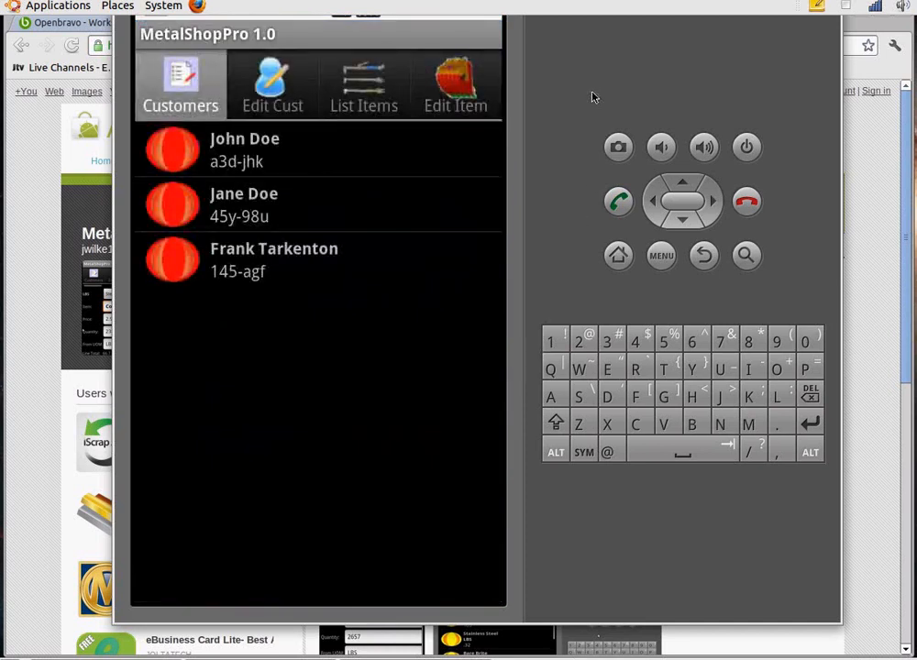
pyautogui.click(268, 108)
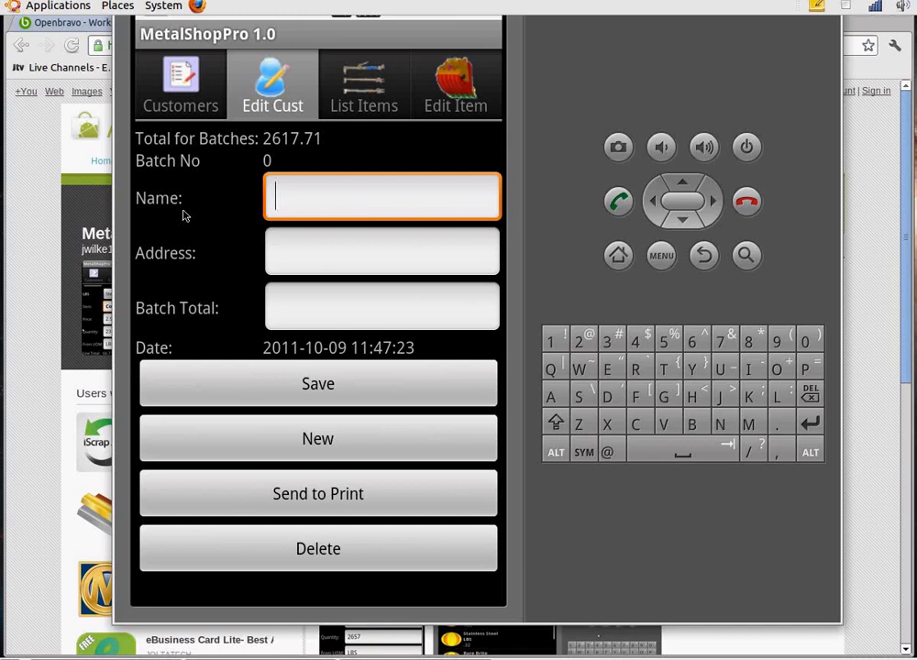
pyautogui.write('Fred Flinstone')
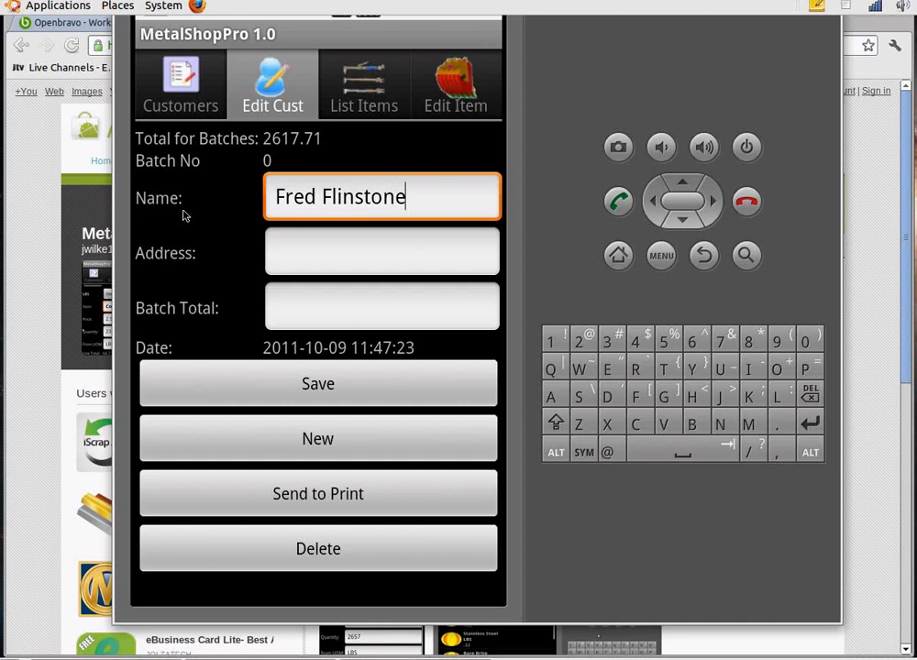
# - Fill in the customer's address field and save the new customer record
pyautogui.click(316, 259)
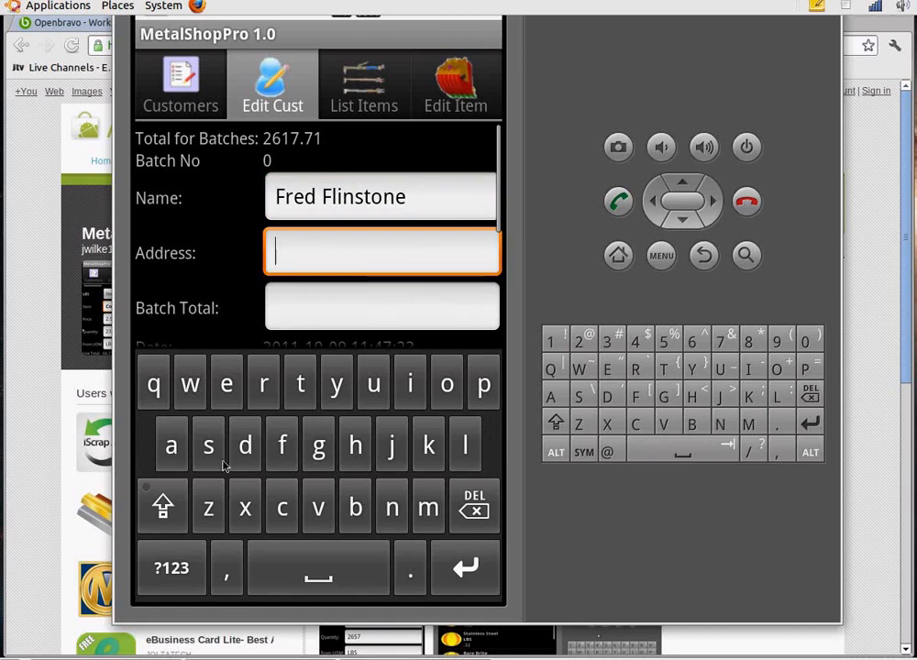
pyautogui.click(154, 390)
pyautogui.click(337, 395)
pyautogui.click(373, 389)
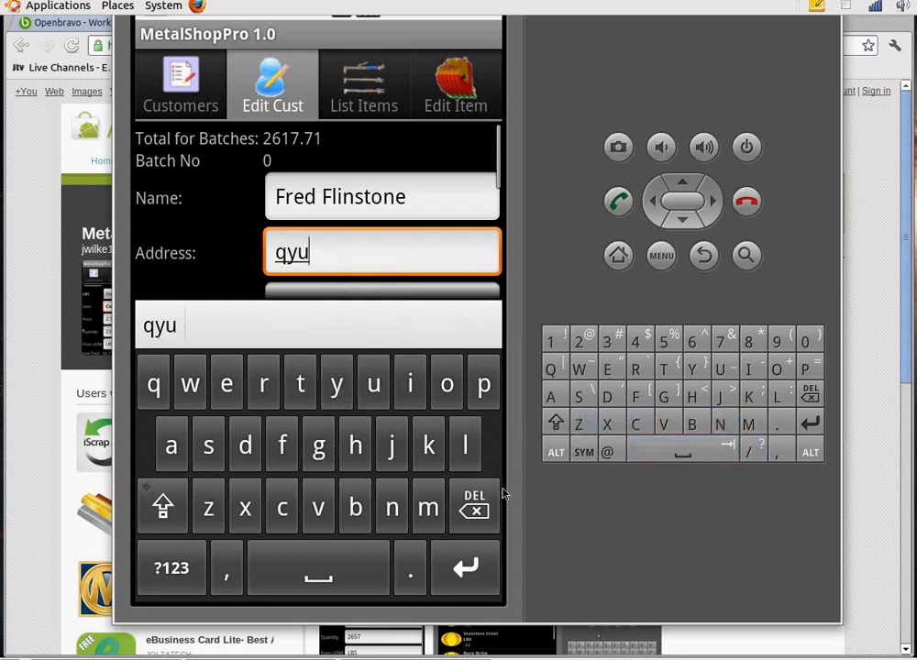
pyautogui.click(176, 570)
pyautogui.click(373, 445)
pyautogui.click(302, 396)
pyautogui.click(262, 389)
pyautogui.click(227, 385)
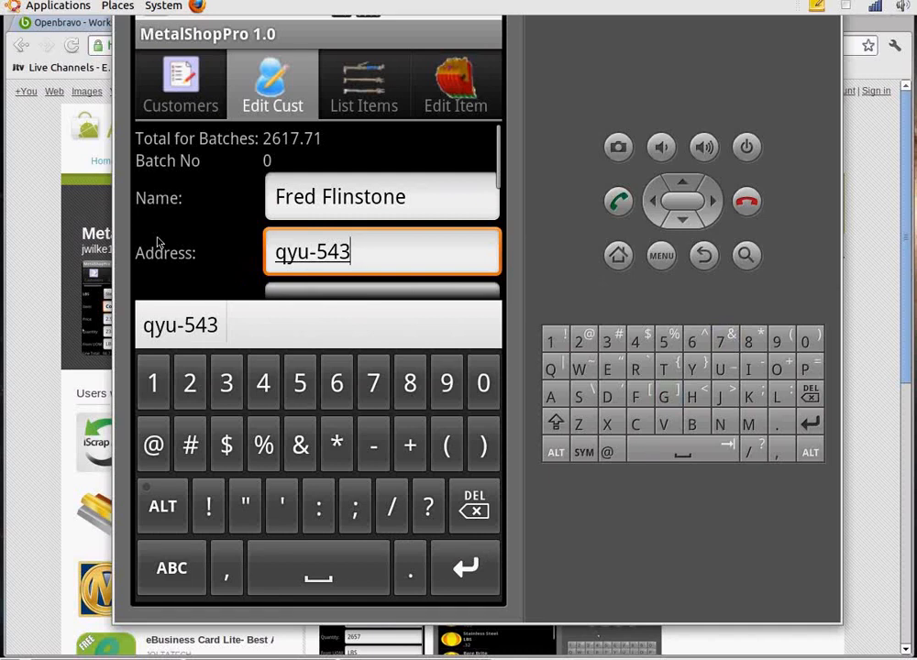
pyautogui.moveTo(154, 253); pyautogui.dragTo(166, 199)
pyautogui.moveTo(226, 265); pyautogui.dragTo(227, 183)
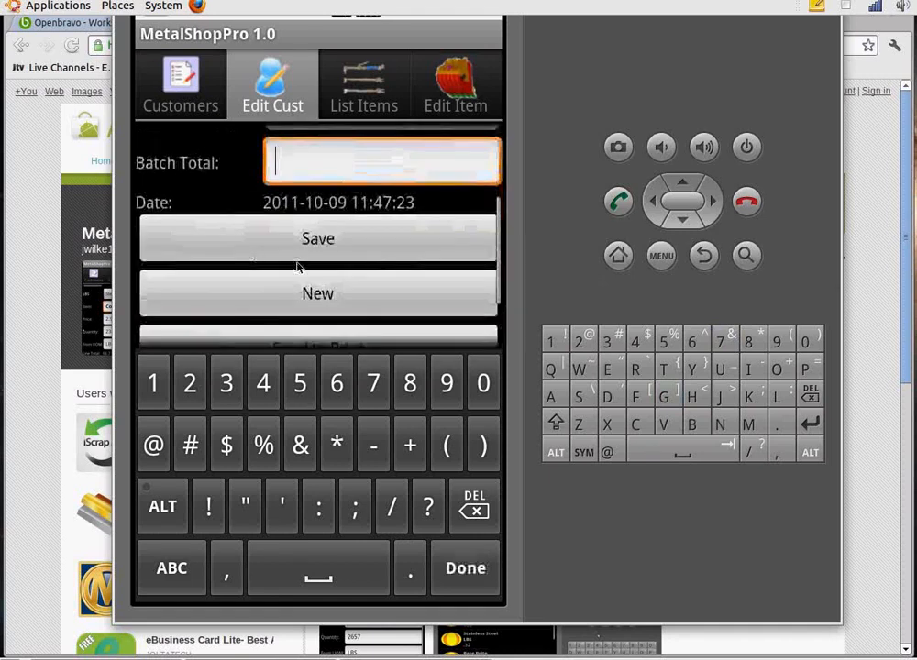
pyautogui.click(704, 255)
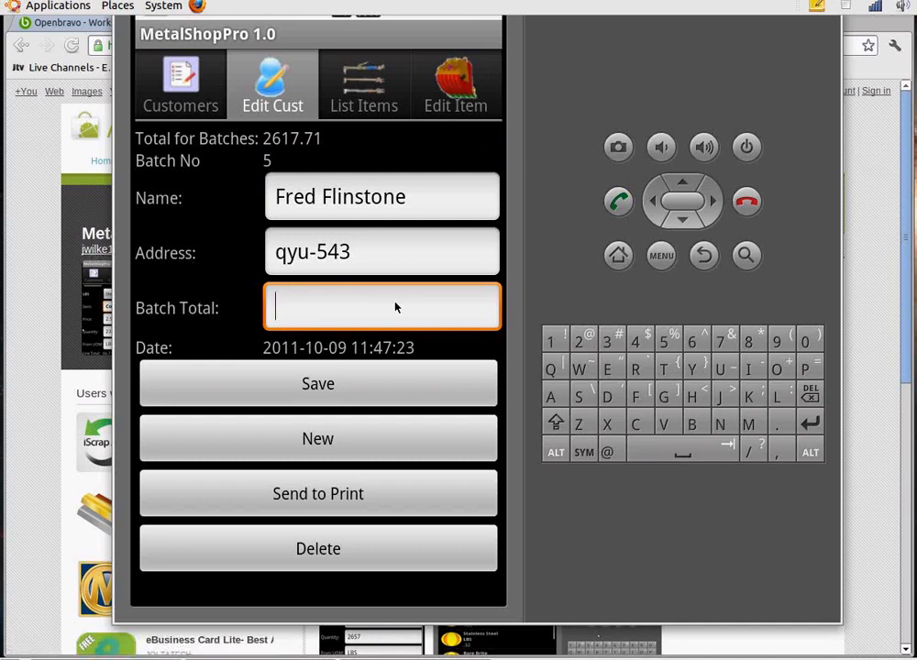
# - Start an item for the customer's batch using the metal Steel No 1 and set its quantity to 1.65
pyautogui.click(451, 103)
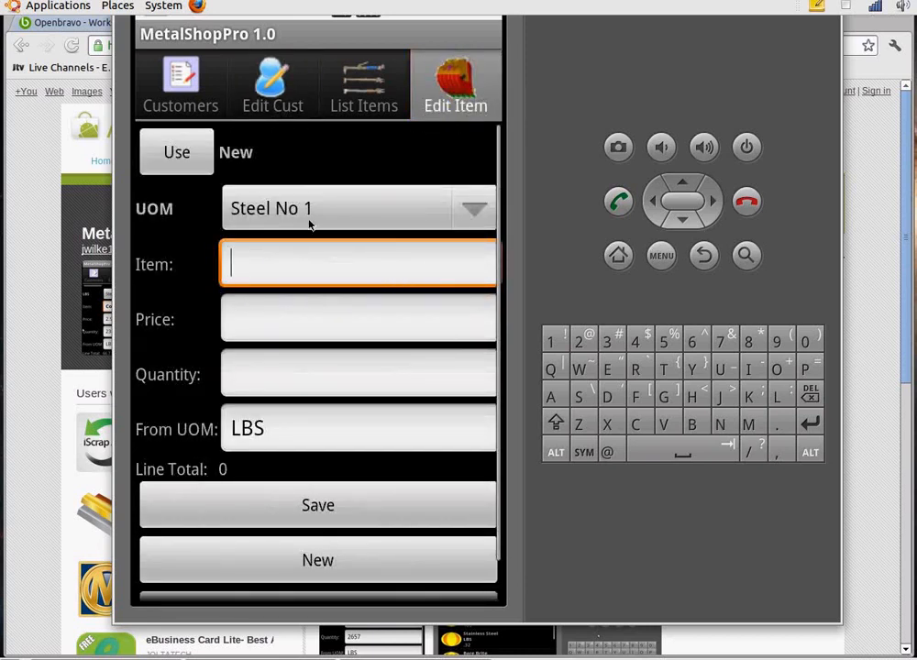
pyautogui.click(176, 151)
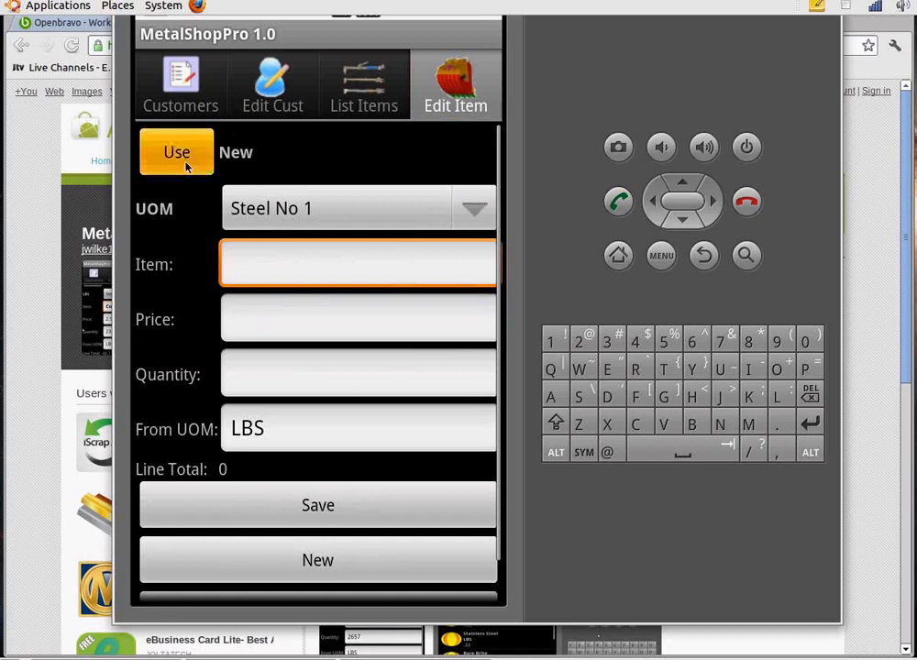
pyautogui.click(276, 376)
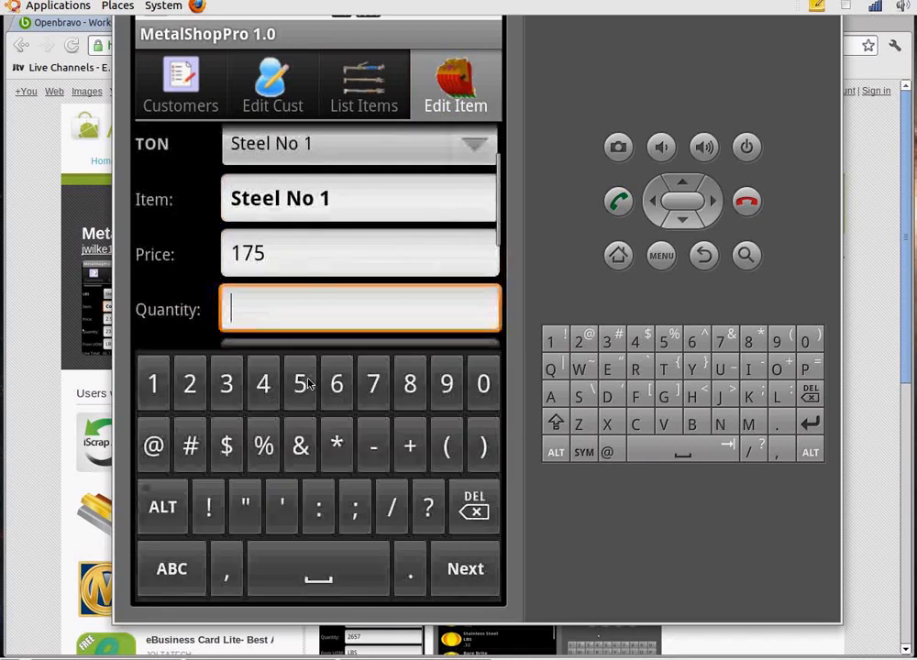
pyautogui.click(704, 256)
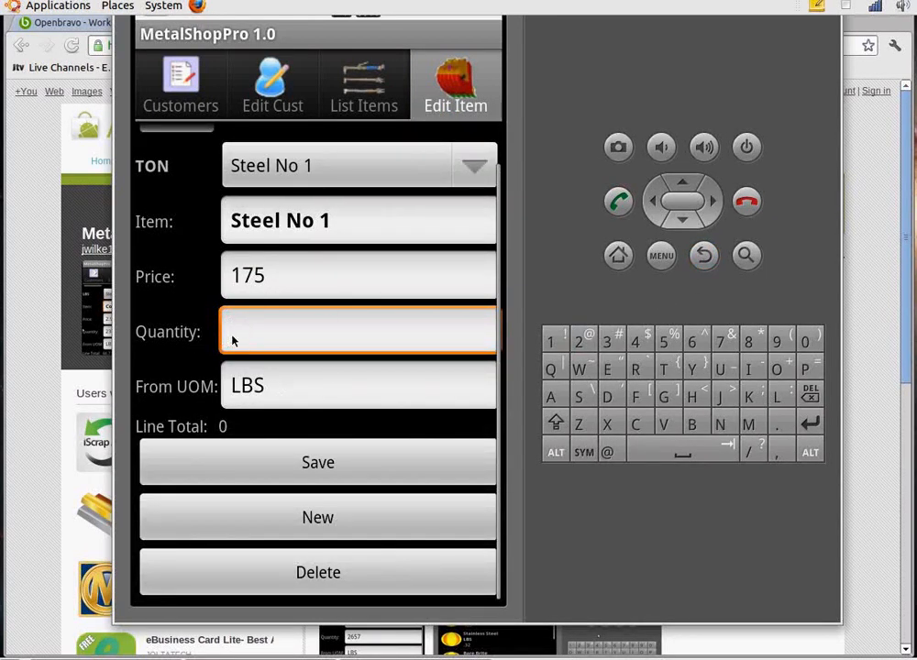
pyautogui.write('1.65')
# - Set the Steel No 1 item's From UOM to ton, save it and check the item list and batch total
pyautogui.click(349, 392)
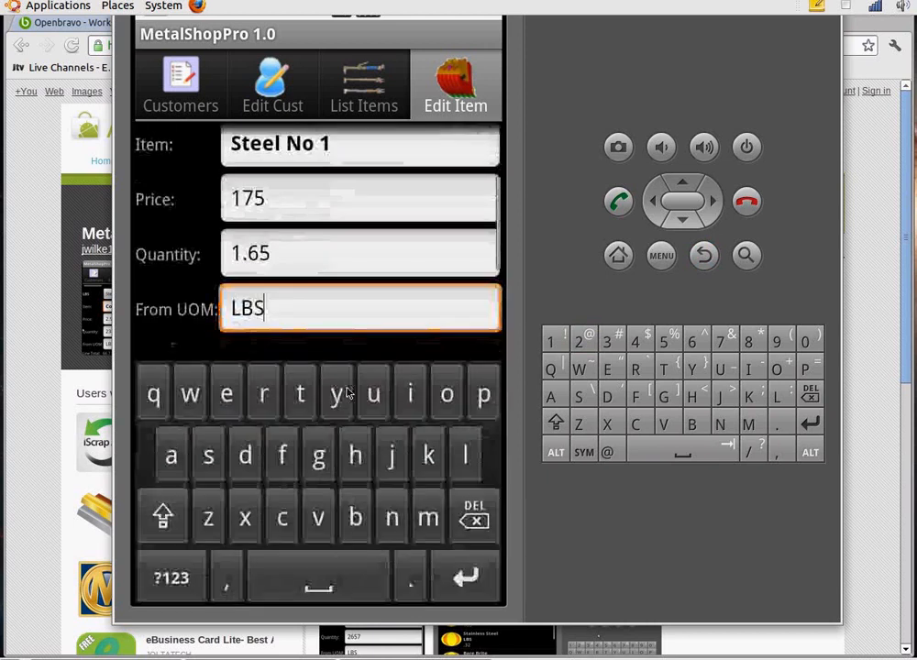
pyautogui.press('BackSpace')
pyautogui.press('BackSpace')
pyautogui.press('BackSpace')
pyautogui.write('ton')
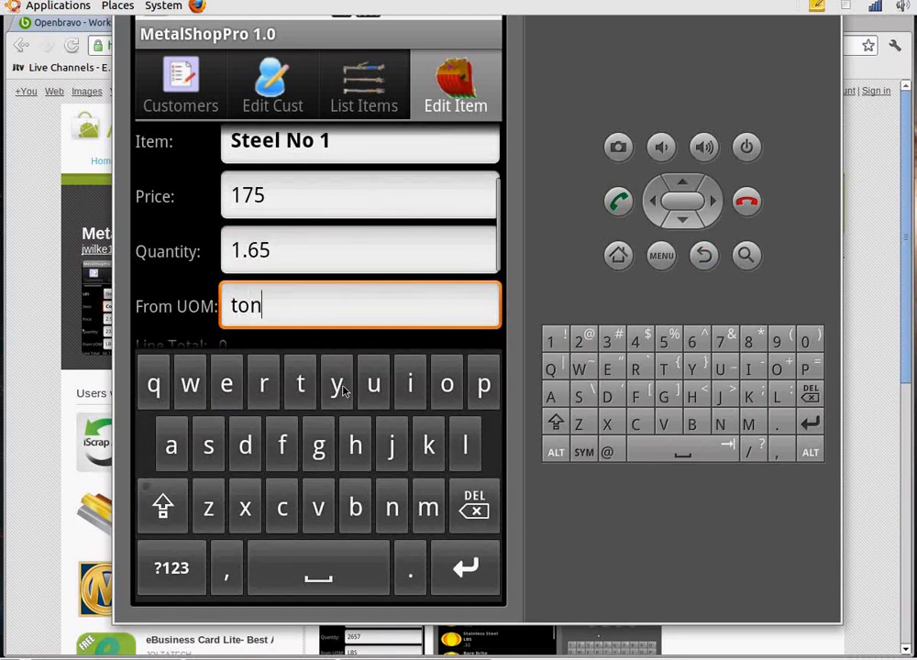
pyautogui.click(706, 260)
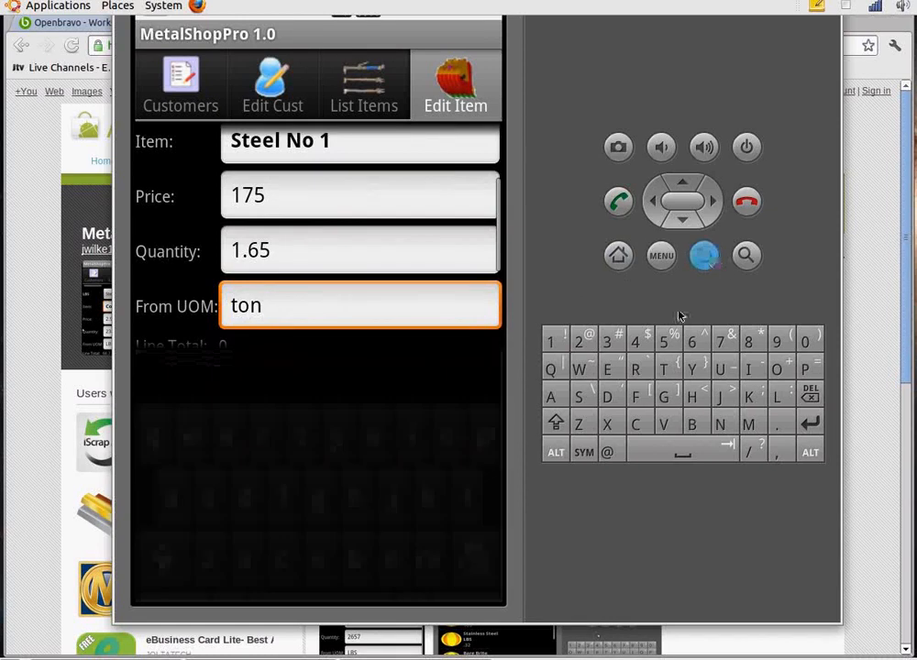
pyautogui.click(303, 466)
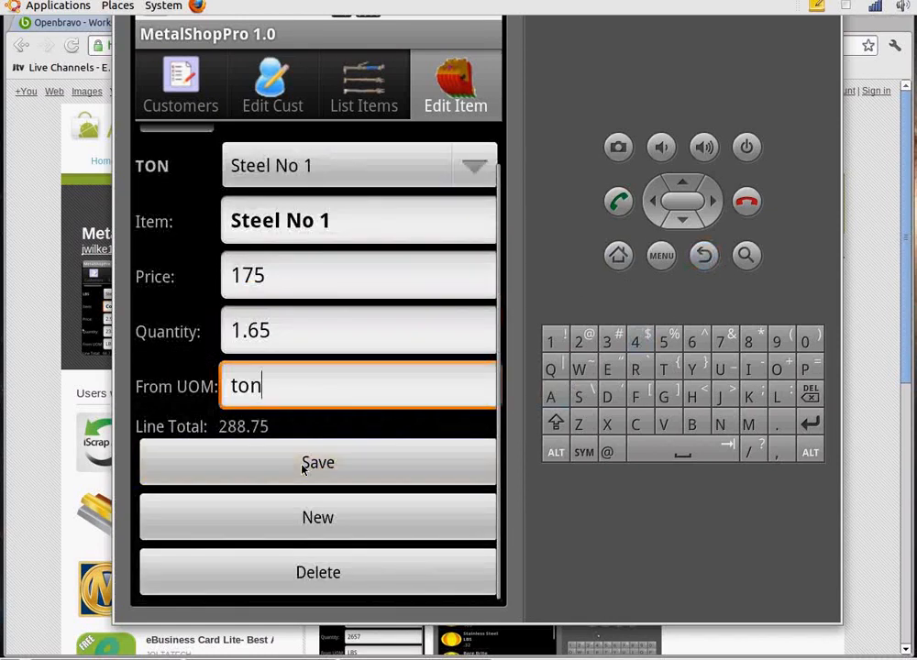
pyautogui.click(367, 115)
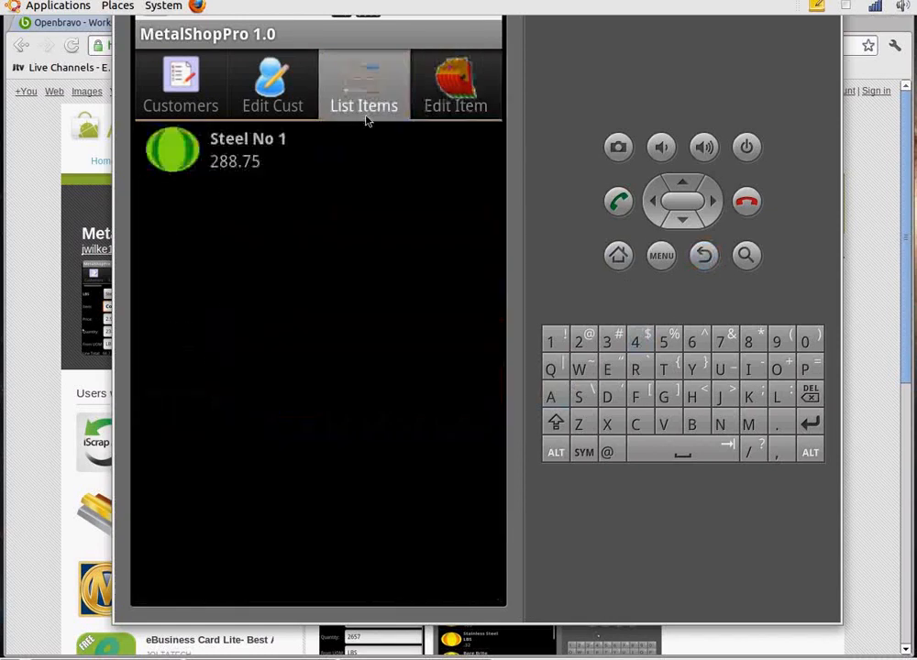
pyautogui.click(287, 114)
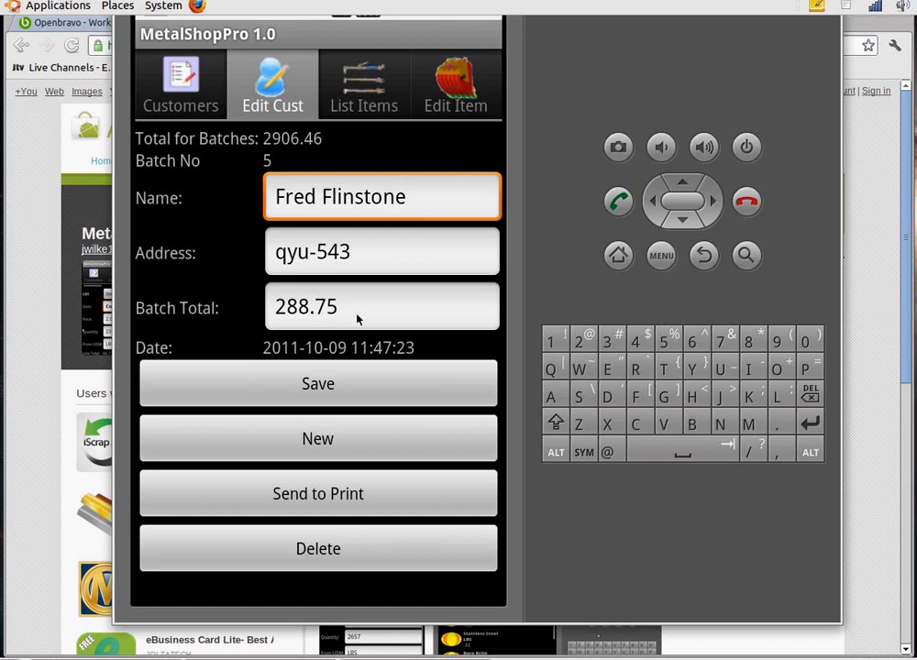
# - Add a new Copper No 1 item with quantity 50 to the batch, save it and list the batch's items
pyautogui.click(455, 105)
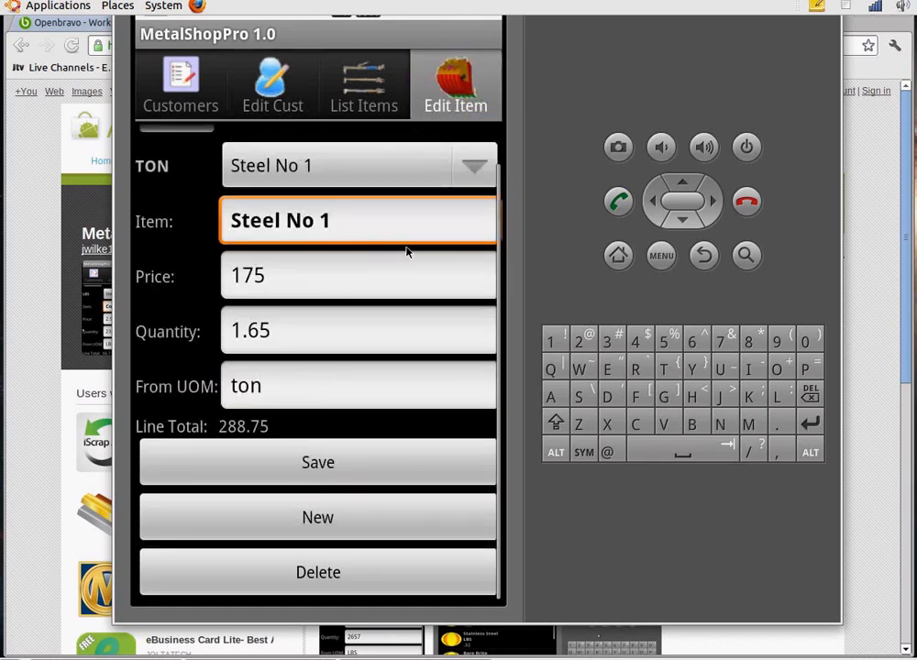
pyautogui.click(410, 529)
pyautogui.click(474, 165)
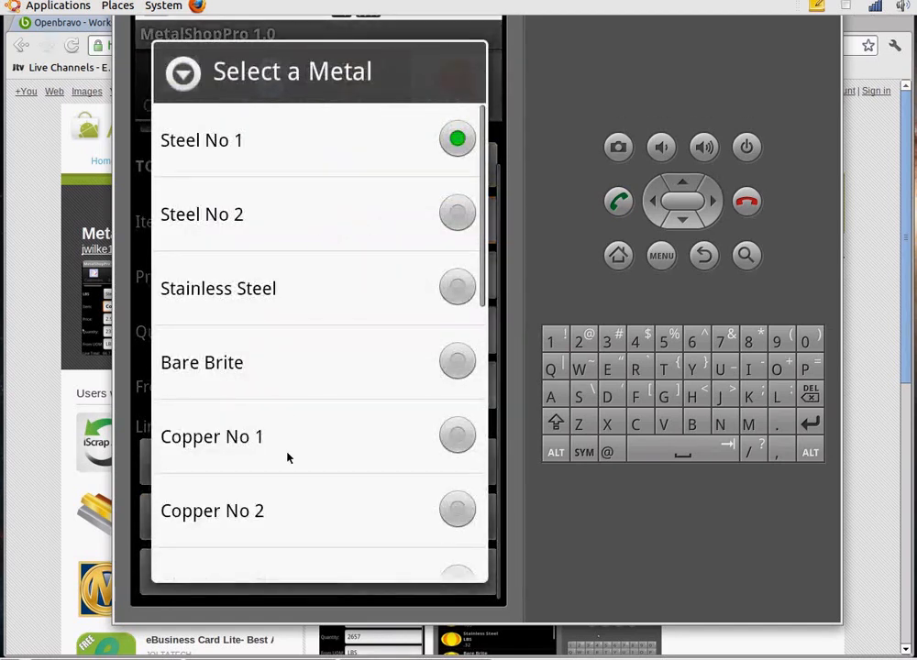
pyautogui.click(291, 443)
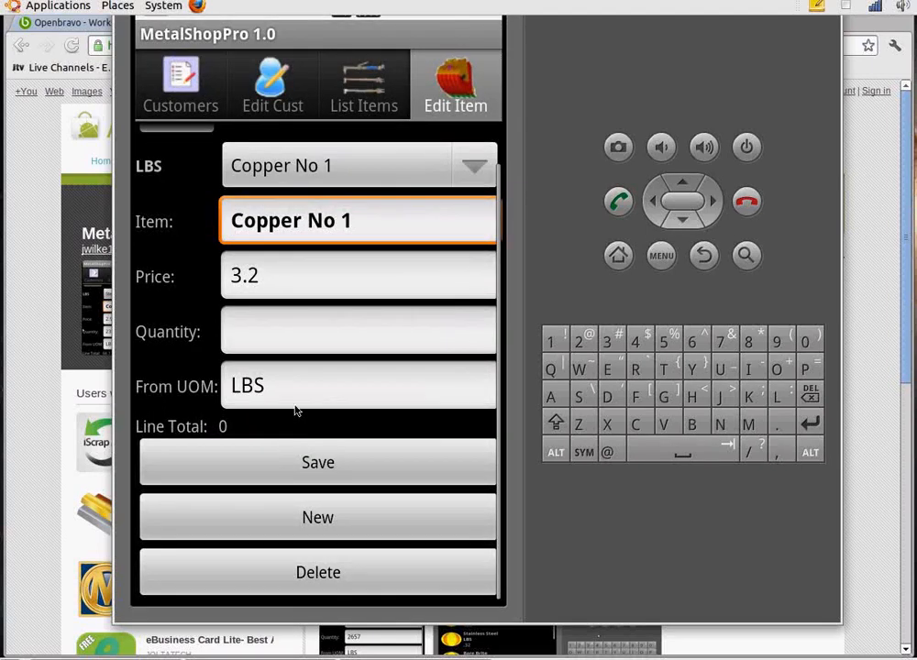
pyautogui.click(305, 343)
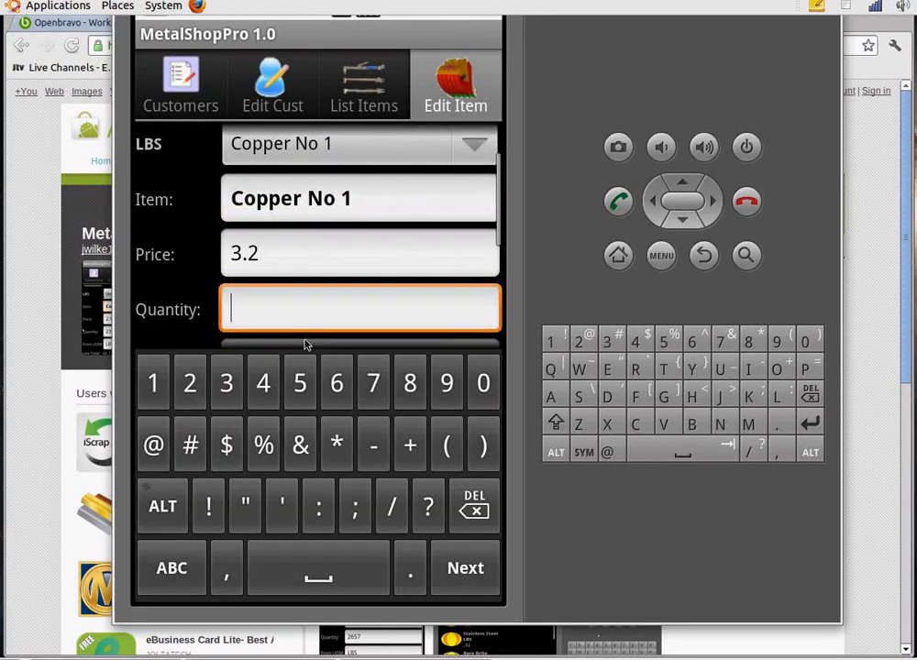
pyautogui.write('50')
pyautogui.click(710, 259)
pyautogui.click(382, 463)
pyautogui.click(371, 88)
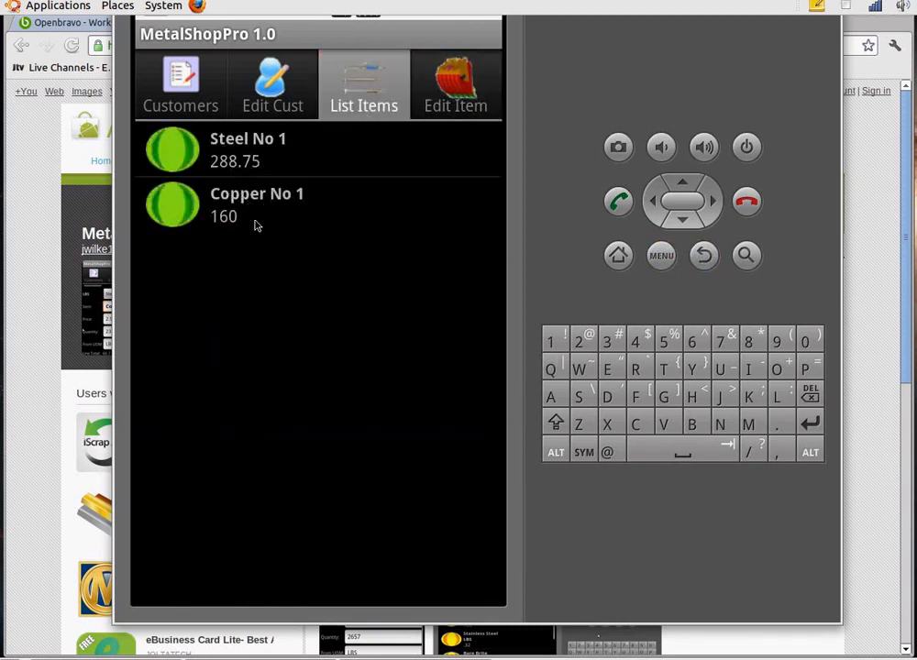
# - Send the customer's Batch No 5 to print and e-mail the generated purchase receipt
pyautogui.click(273, 103)
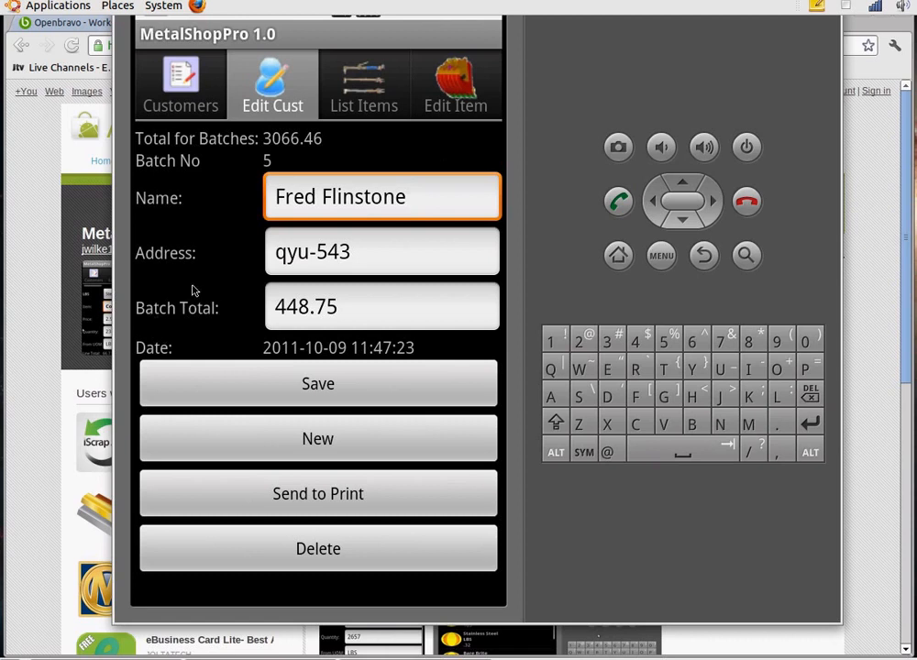
pyautogui.click(296, 498)
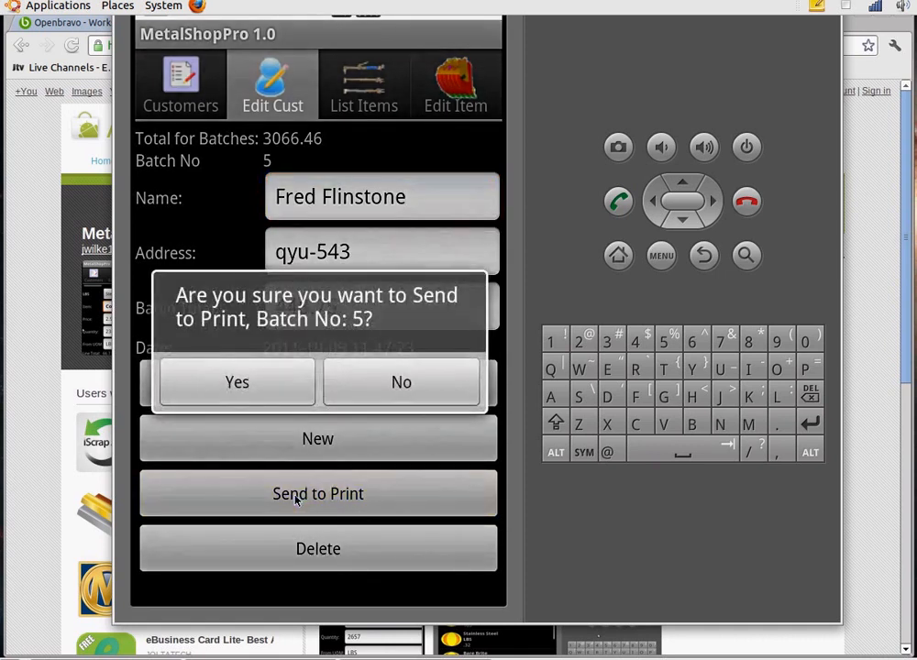
pyautogui.click(282, 396)
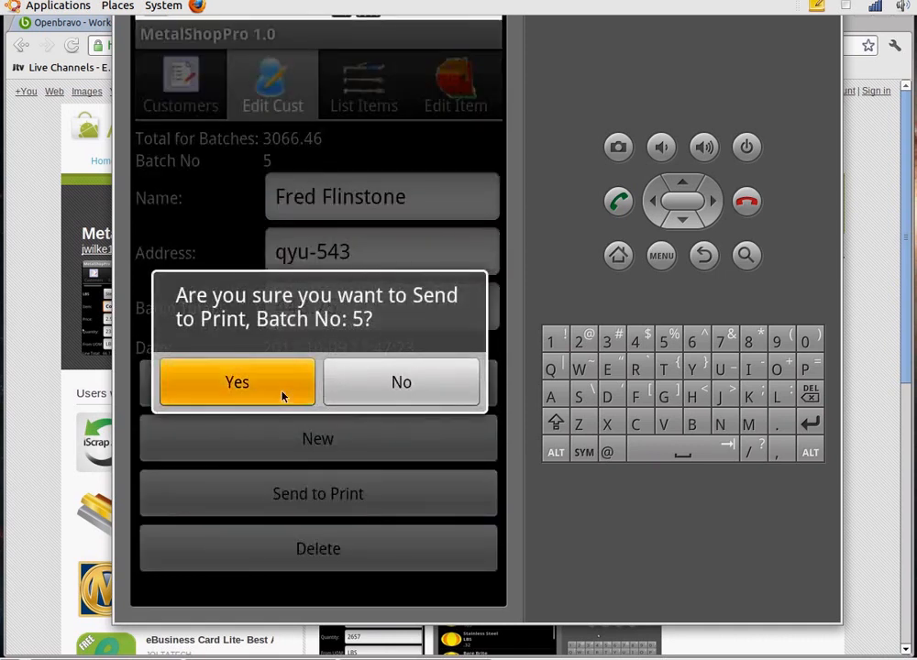
pyautogui.click(284, 323)
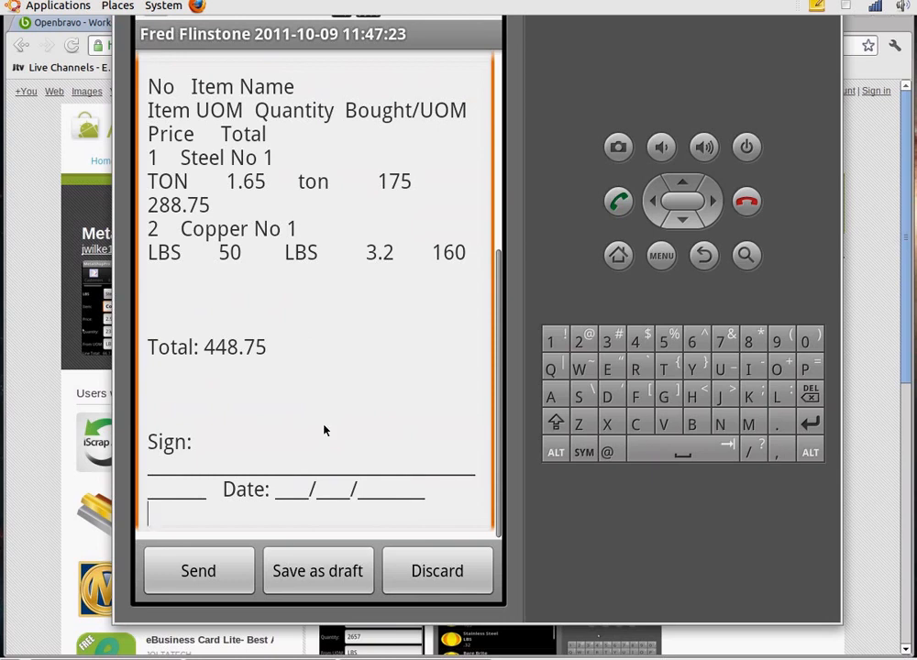
pyautogui.click(222, 573)
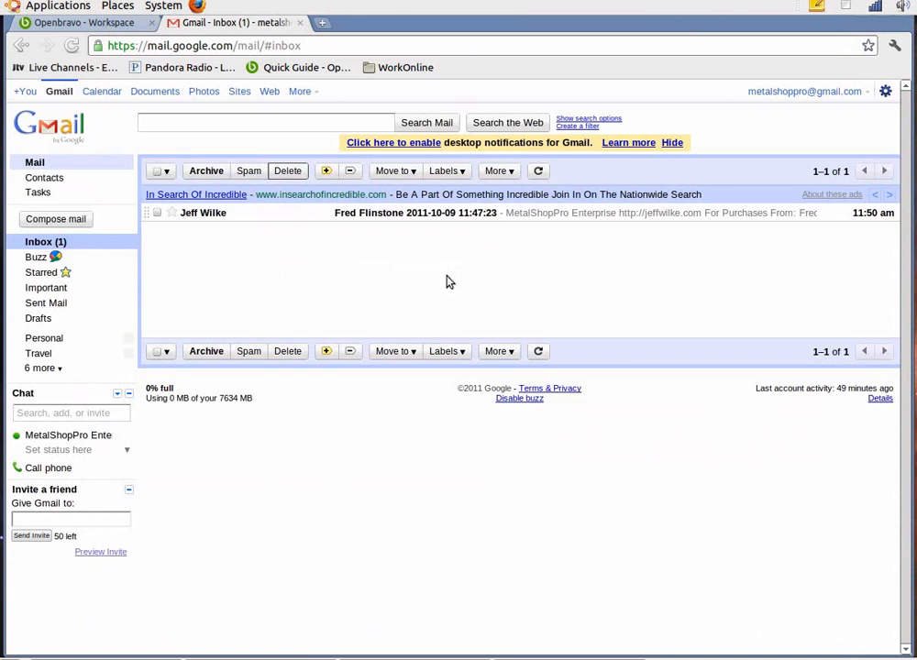
# - In the Gmail inbox, open the received purchase receipt message to review its items and total
pyautogui.click(57, 241)
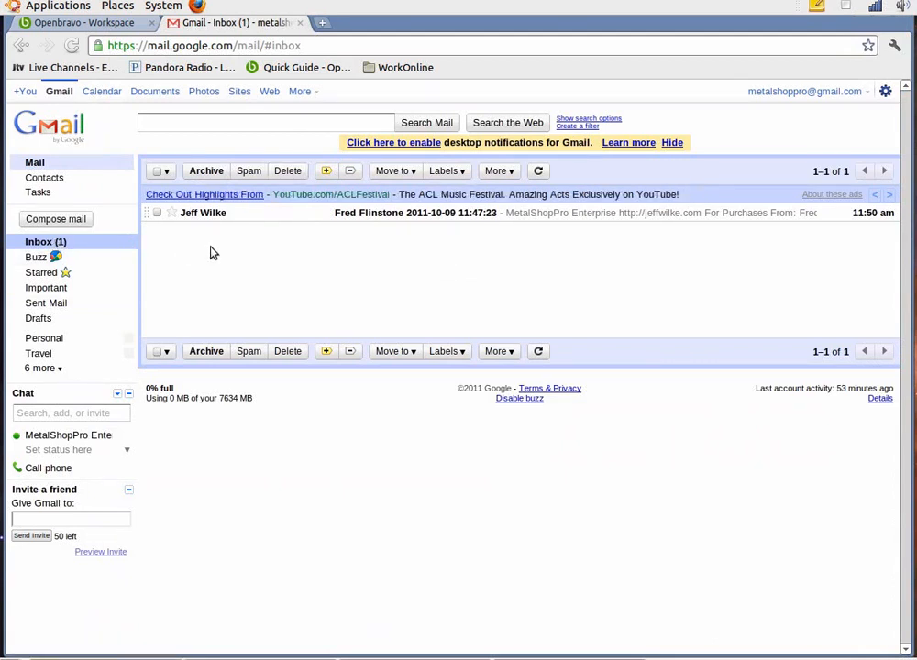
pyautogui.click(383, 217)
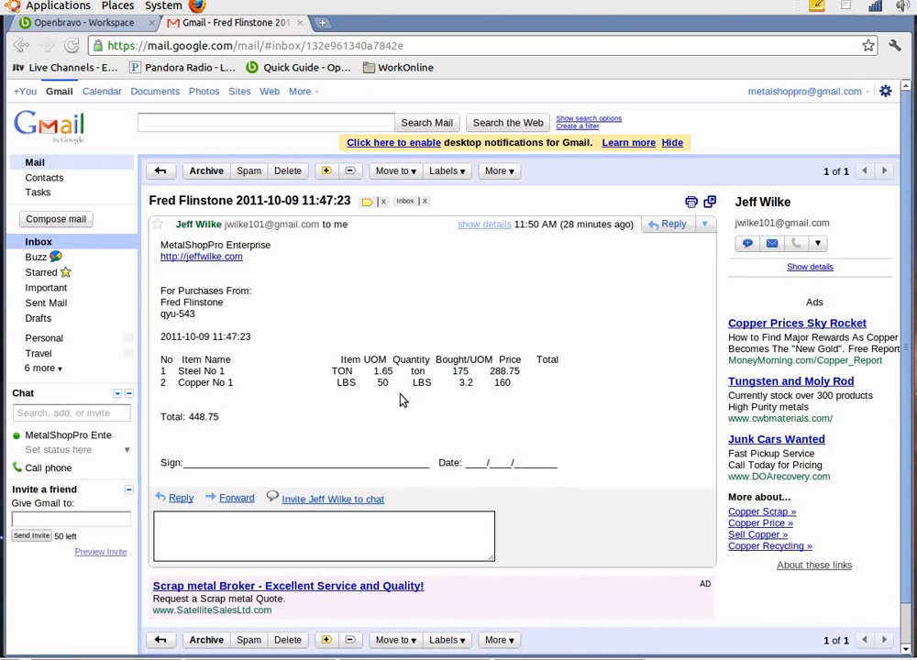
# - Switch to Openbravo and open the Business Partner window through a quick-create search for "busi"
pyautogui.click(92, 23)
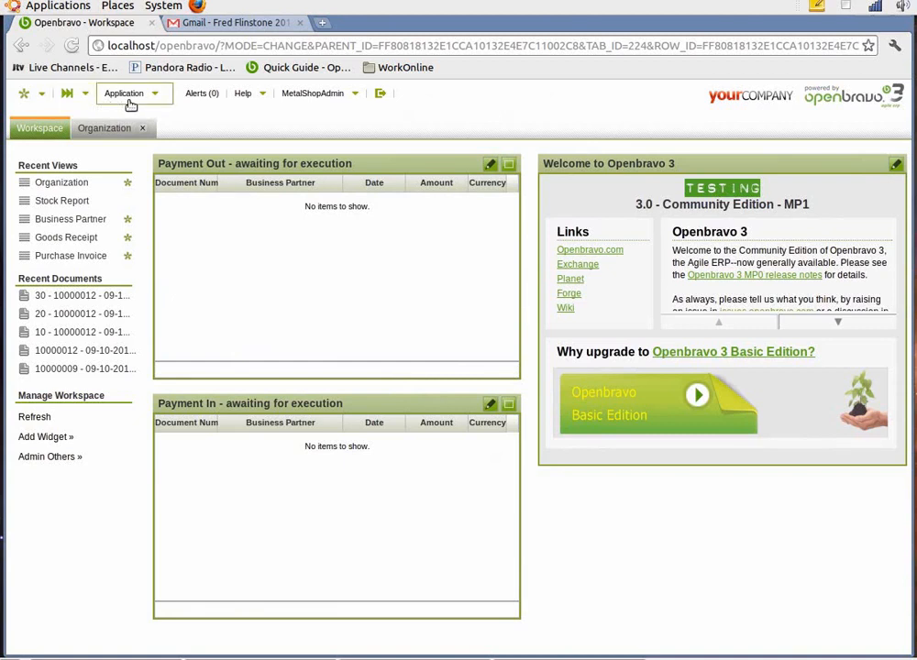
pyautogui.click(26, 93)
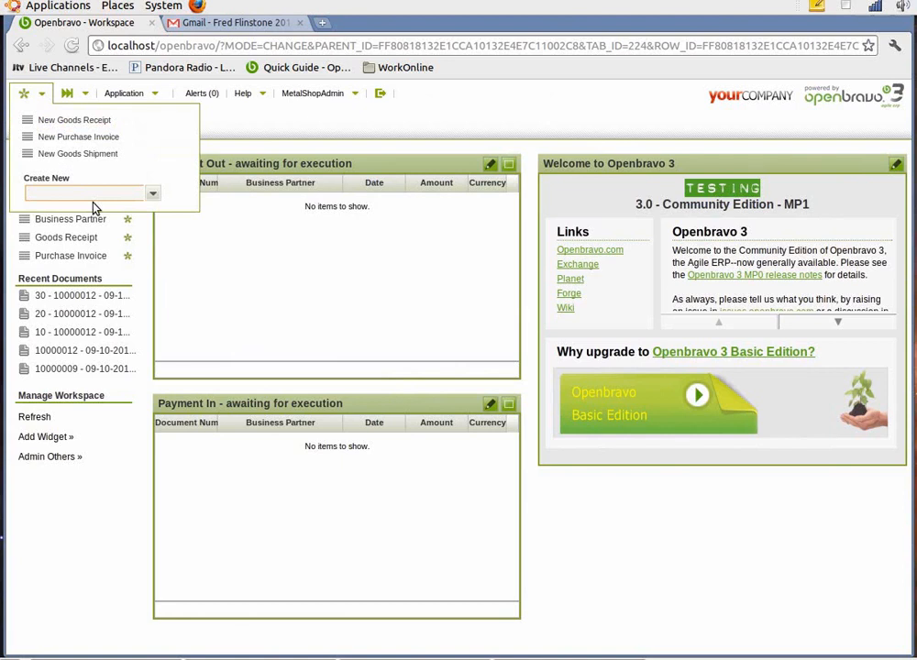
pyautogui.write('busi')
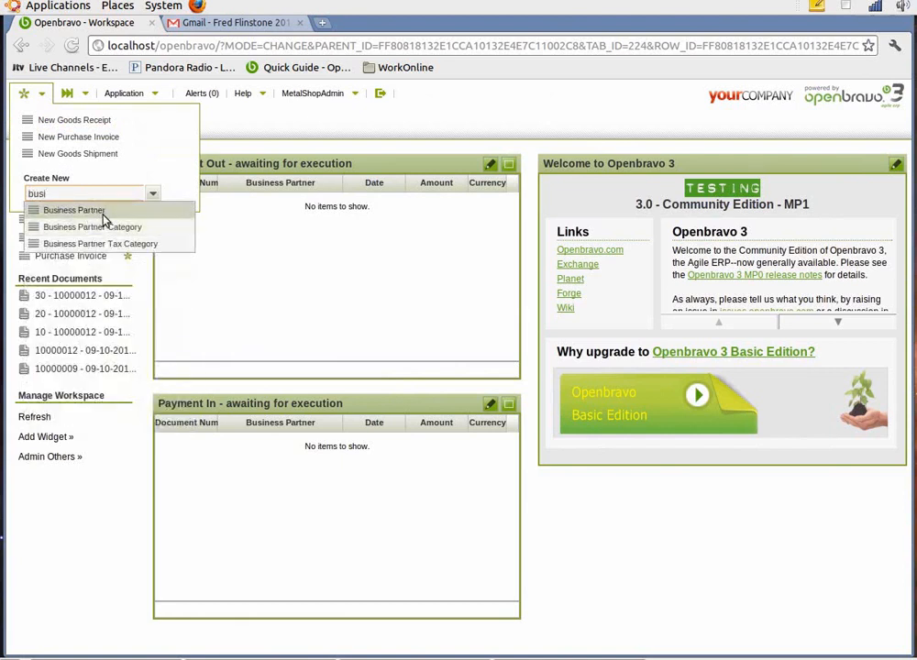
pyautogui.click(98, 211)
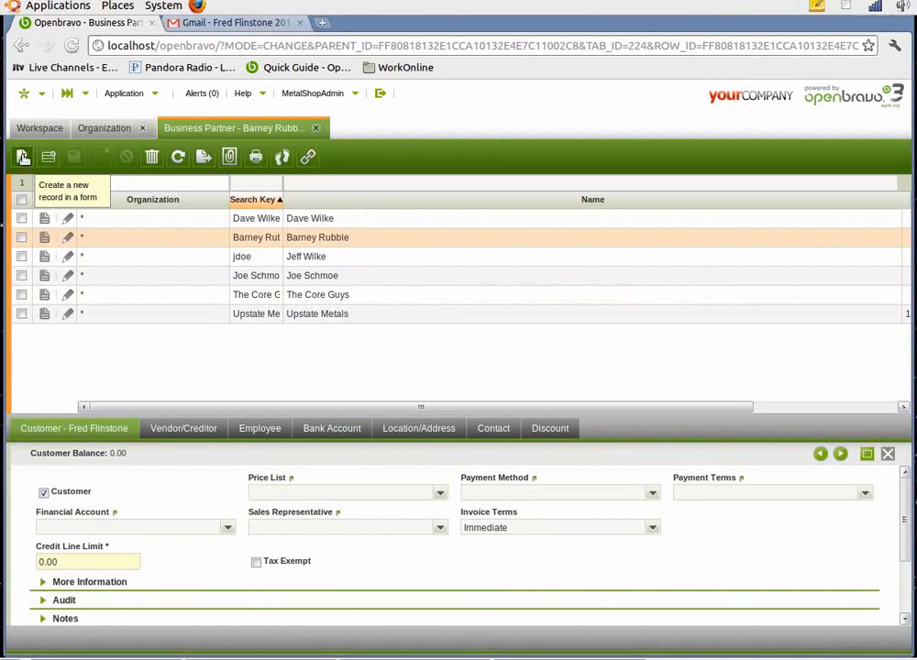
# - Create a business partner with the customer's full name as search key and name, in the Metal Suppliers category, and save it
pyautogui.click(23, 158)
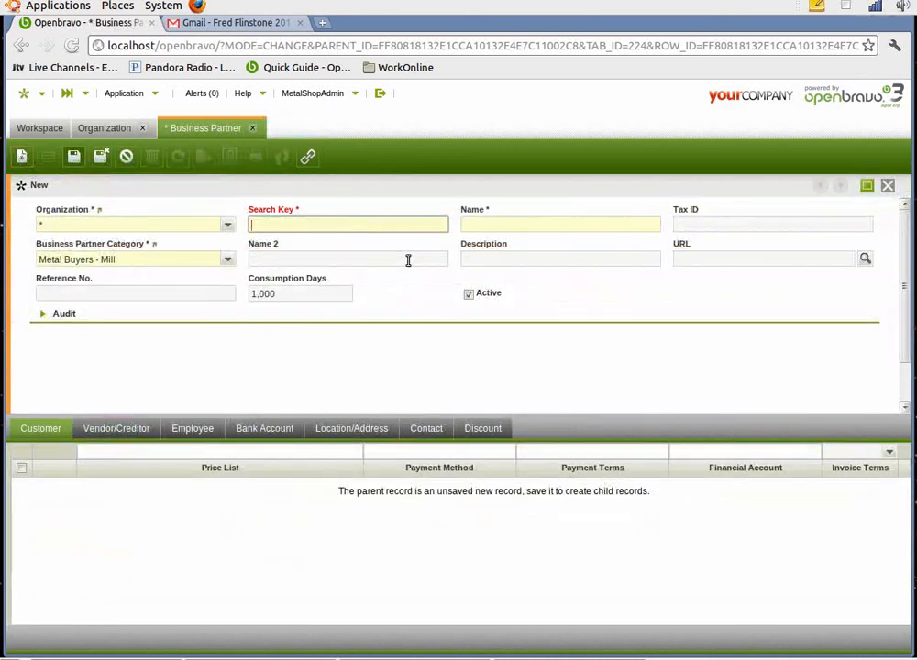
pyautogui.write('Fred F')
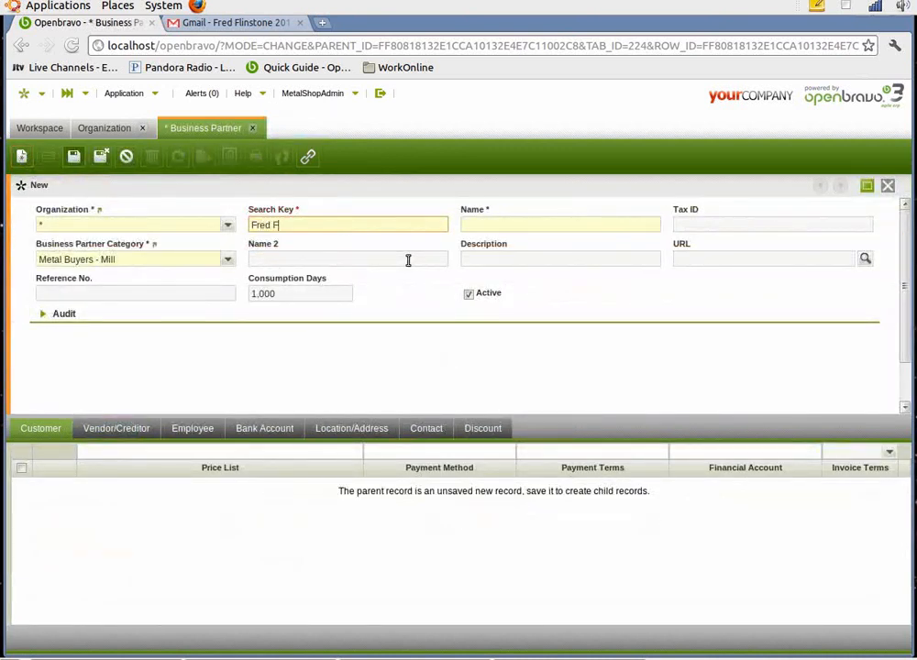
pyautogui.write('linston')
pyautogui.press('Tab')
pyautogui.write('Fred Flinsto')
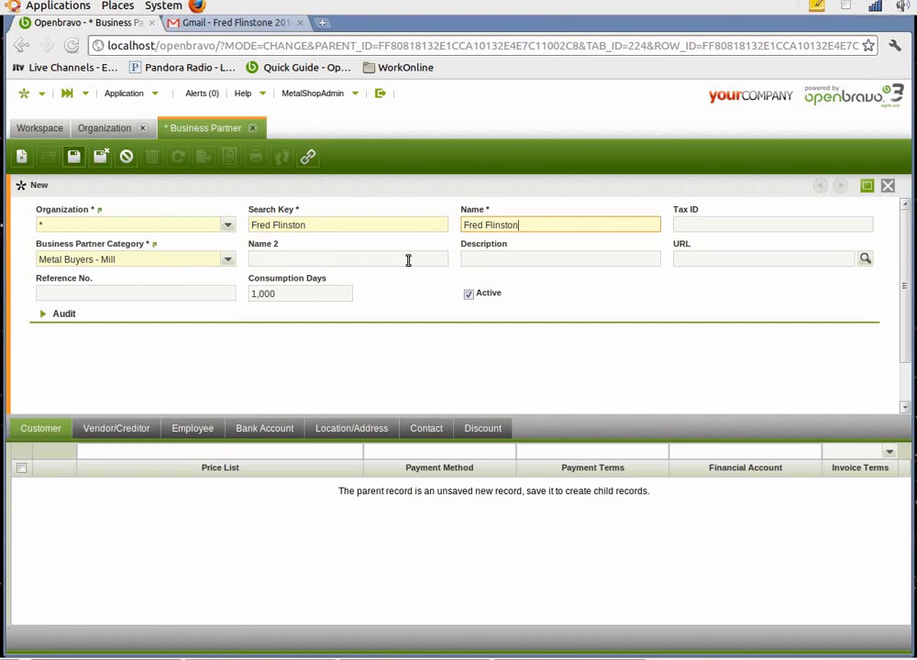
pyautogui.click(231, 263)
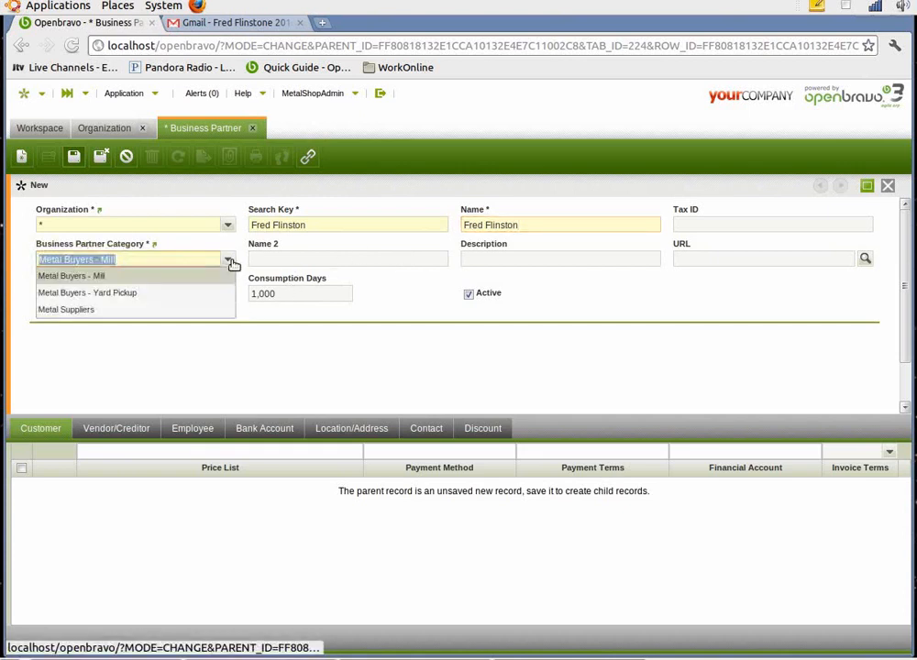
pyautogui.click(128, 311)
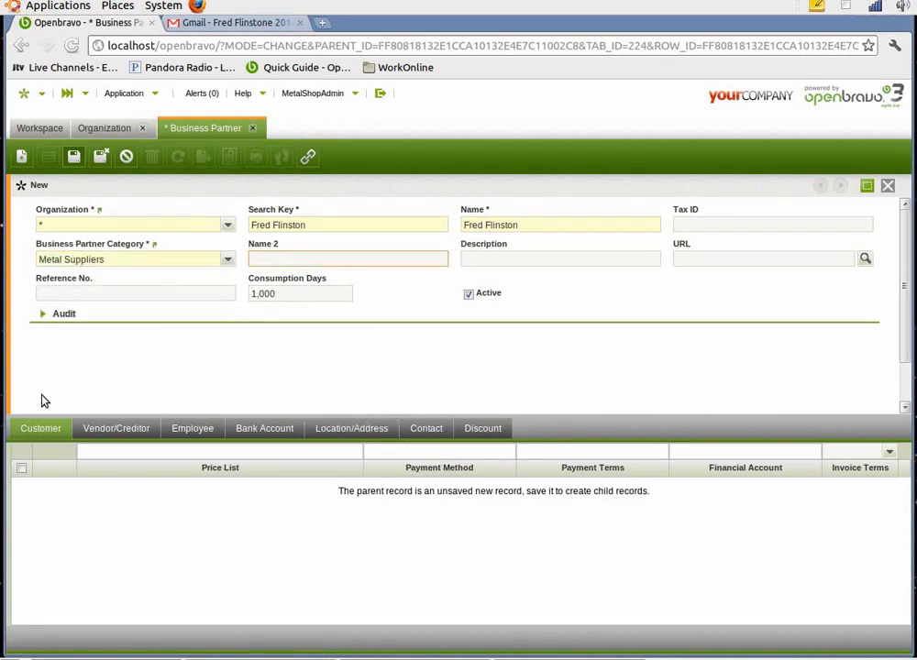
pyautogui.click(74, 157)
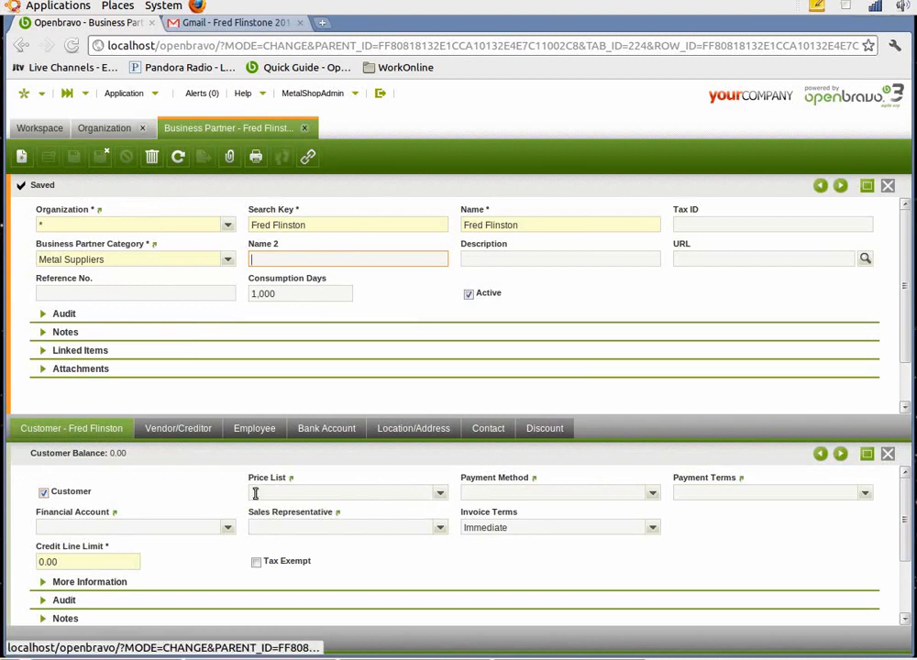
# - Mark the new partner as a vendor with MetalShopPro Sales Price List as purchase pricelist, and save the vendor details
pyautogui.click(188, 429)
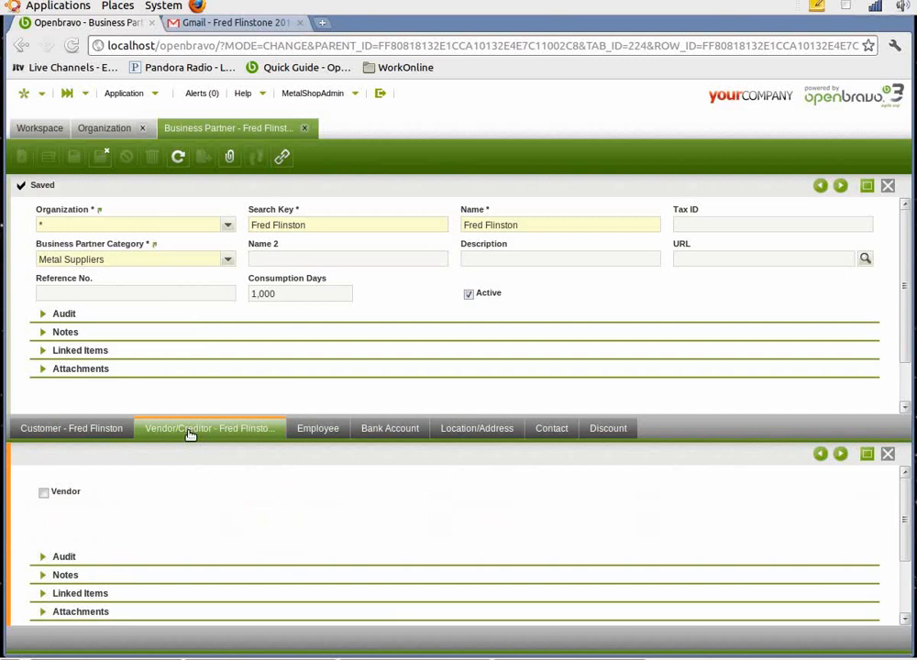
pyautogui.click(43, 494)
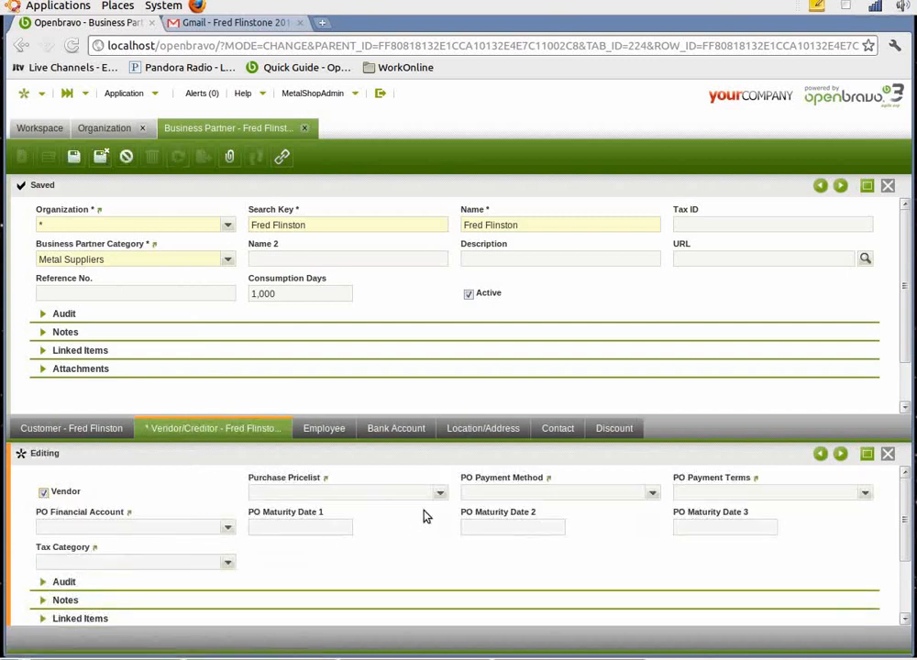
pyautogui.click(441, 493)
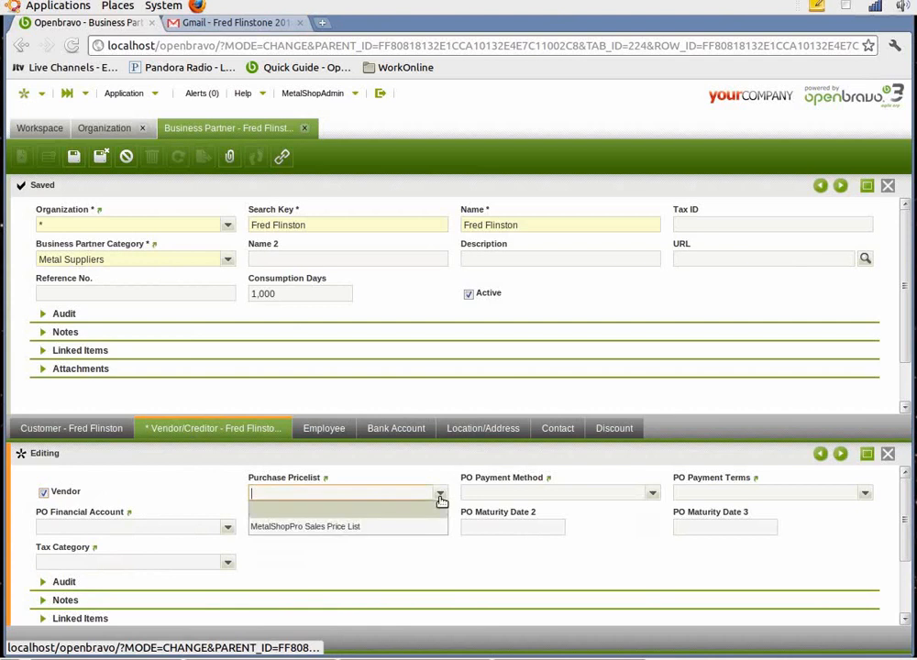
pyautogui.click(385, 529)
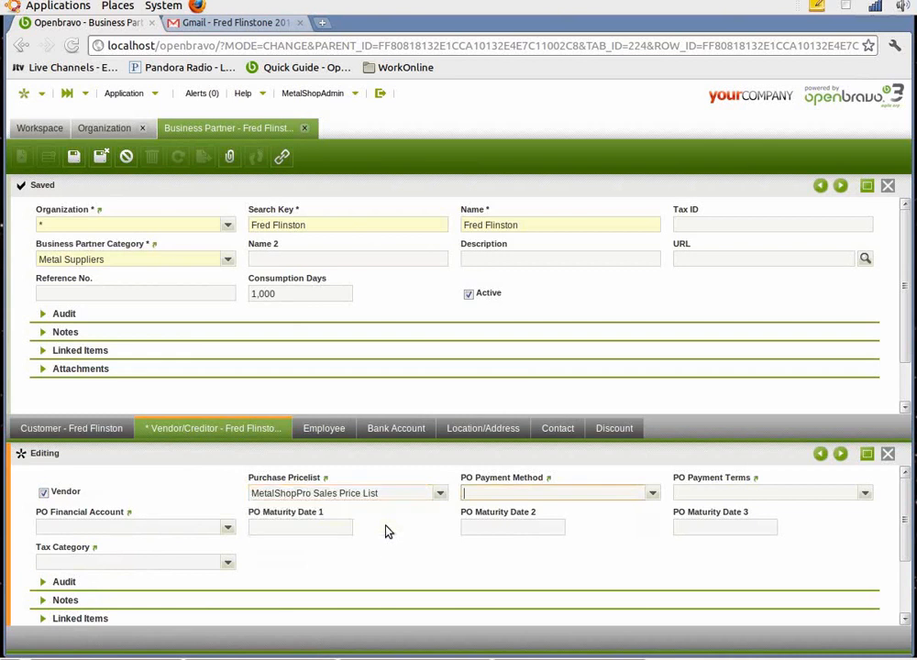
pyautogui.click(74, 157)
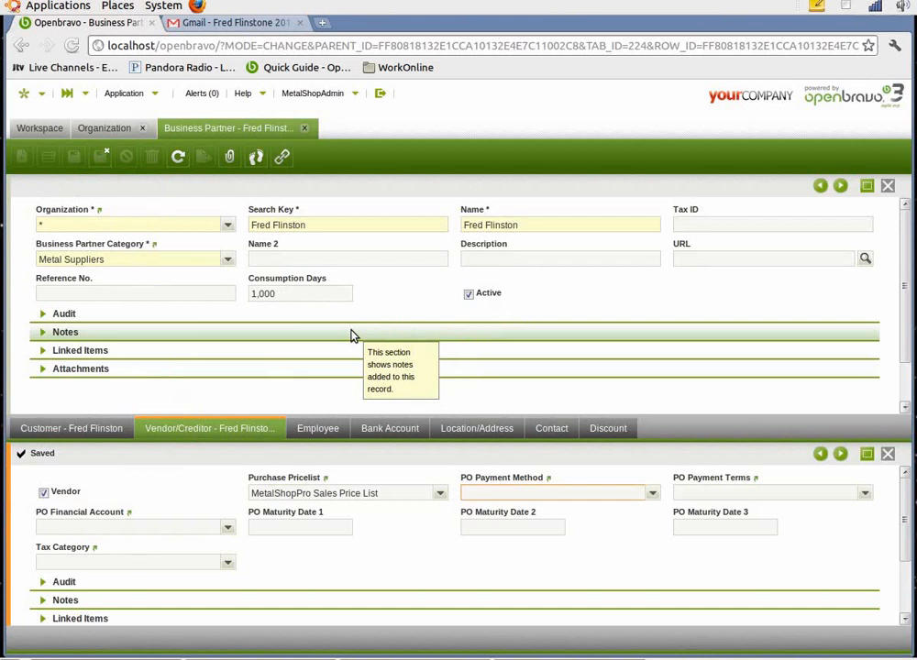
# - Attach nvdmv.jpg from the Mock_dmv folder in Pictures to the business partner record and download the attached file
pyautogui.click(92, 370)
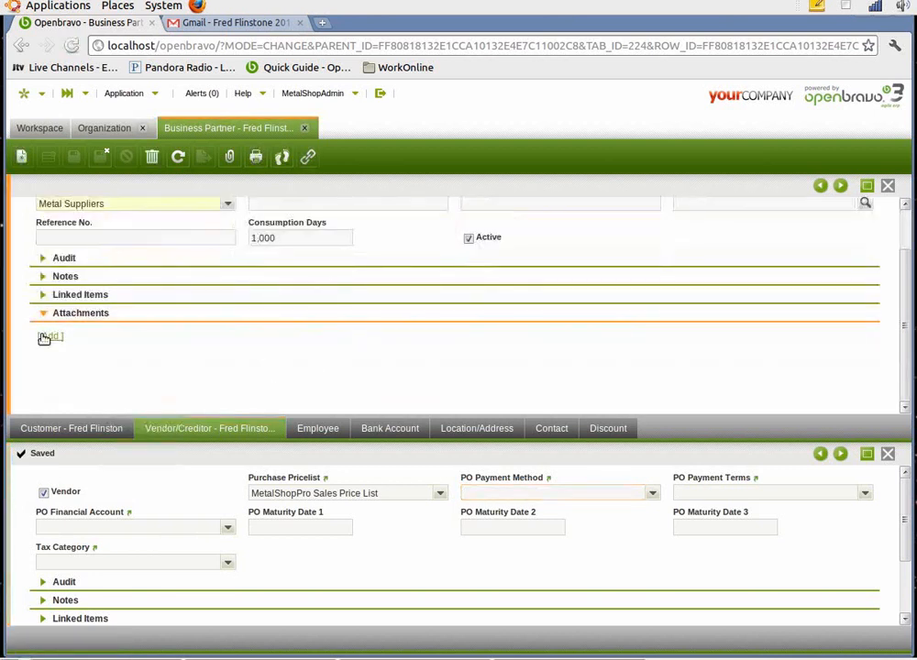
pyautogui.click(46, 335)
pyautogui.click(357, 378)
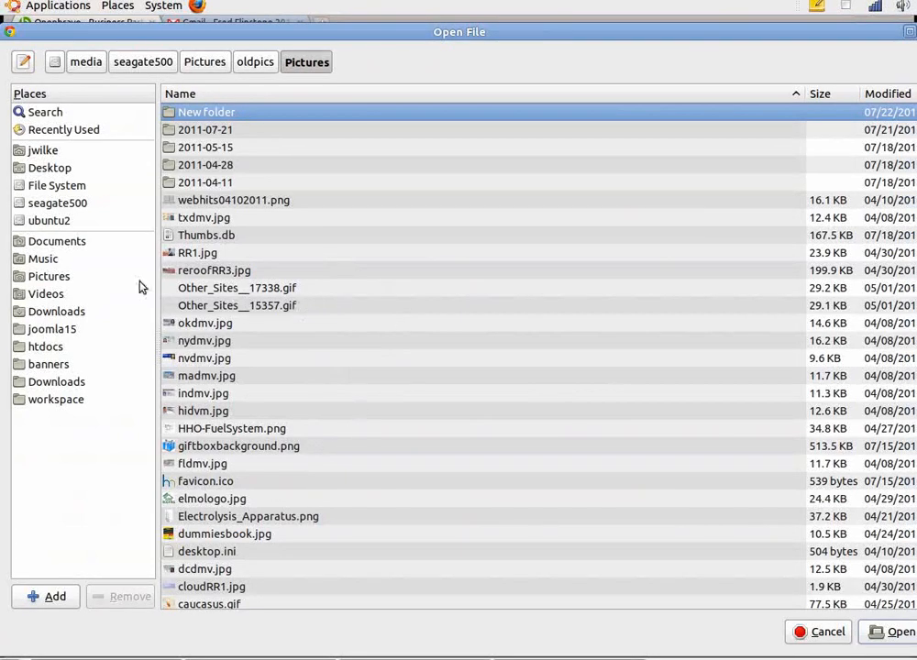
pyautogui.click(47, 278)
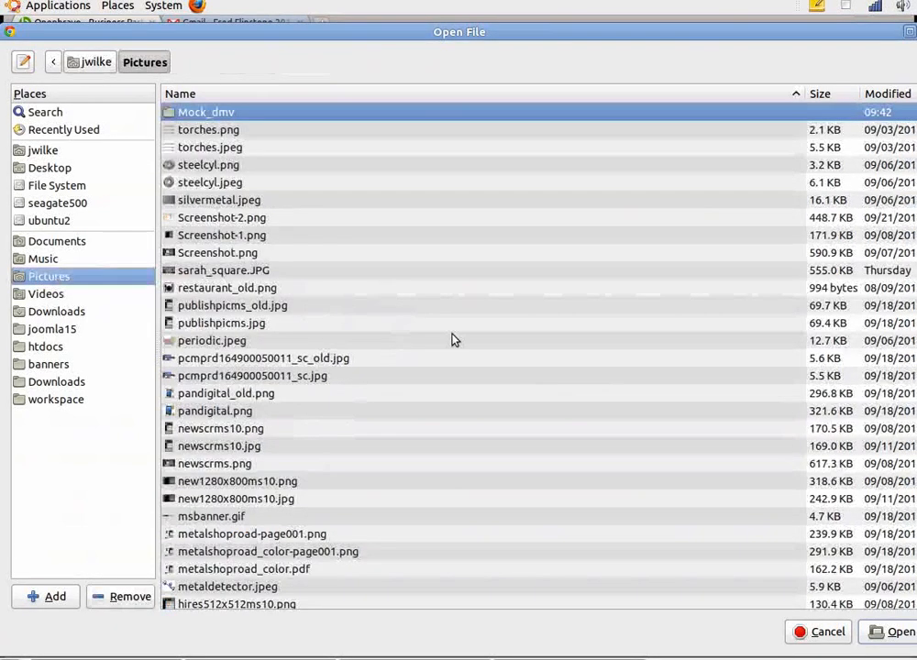
pyautogui.scroll(-5, 463, 343)
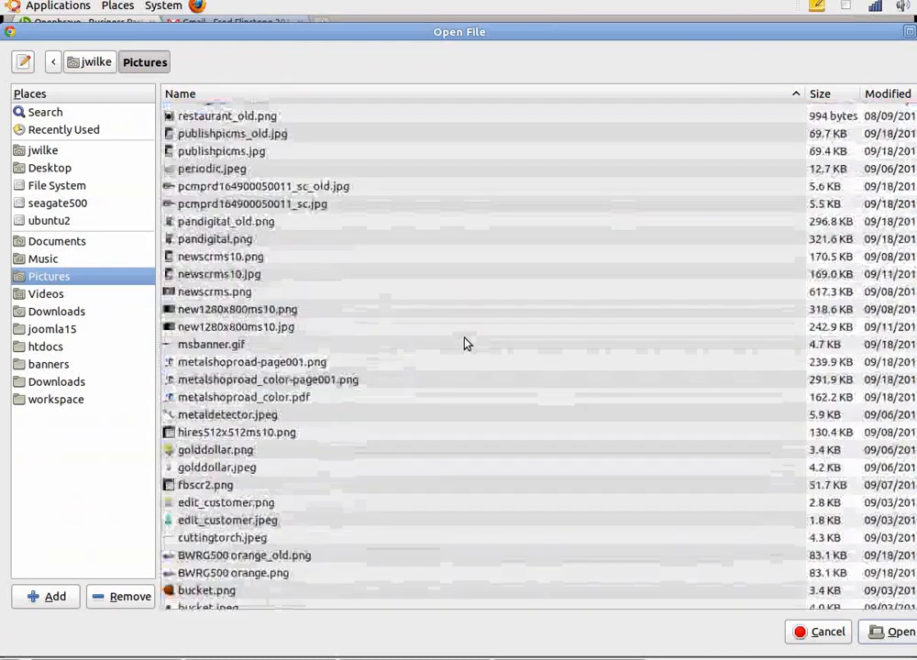
pyautogui.scroll(5, 463, 343)
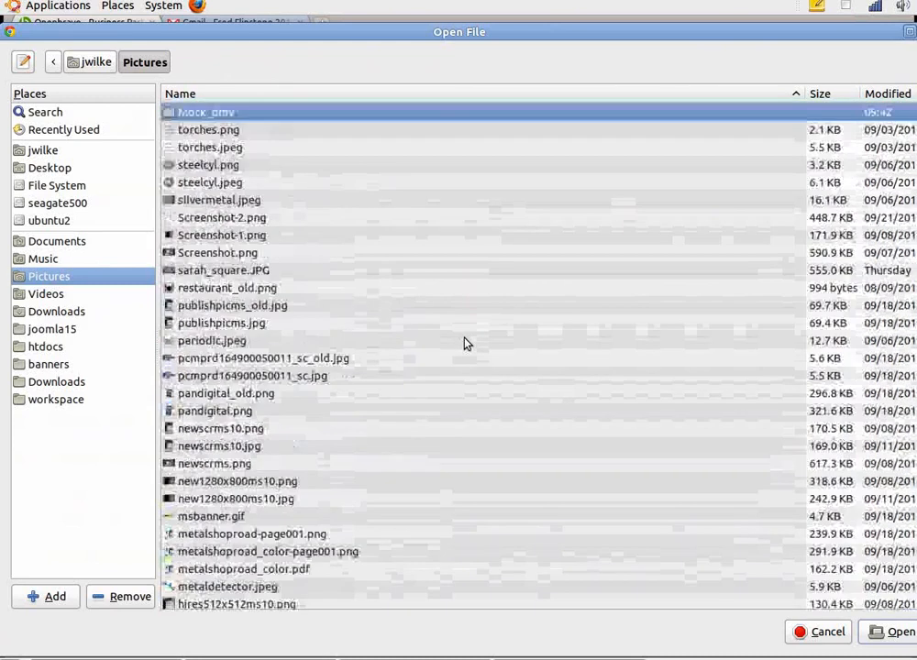
pyautogui.doubleClick(203, 115)
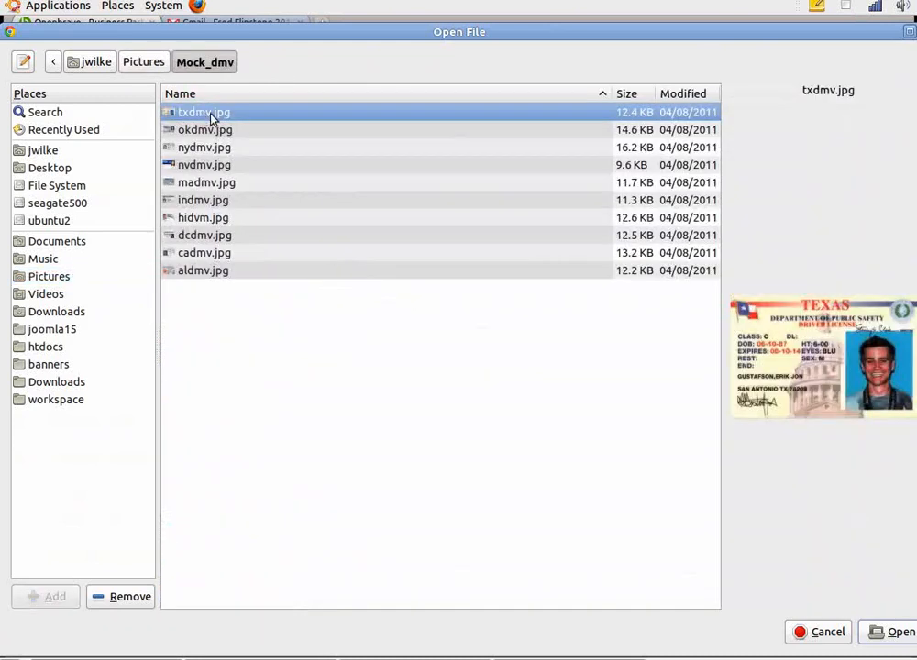
pyautogui.click(199, 166)
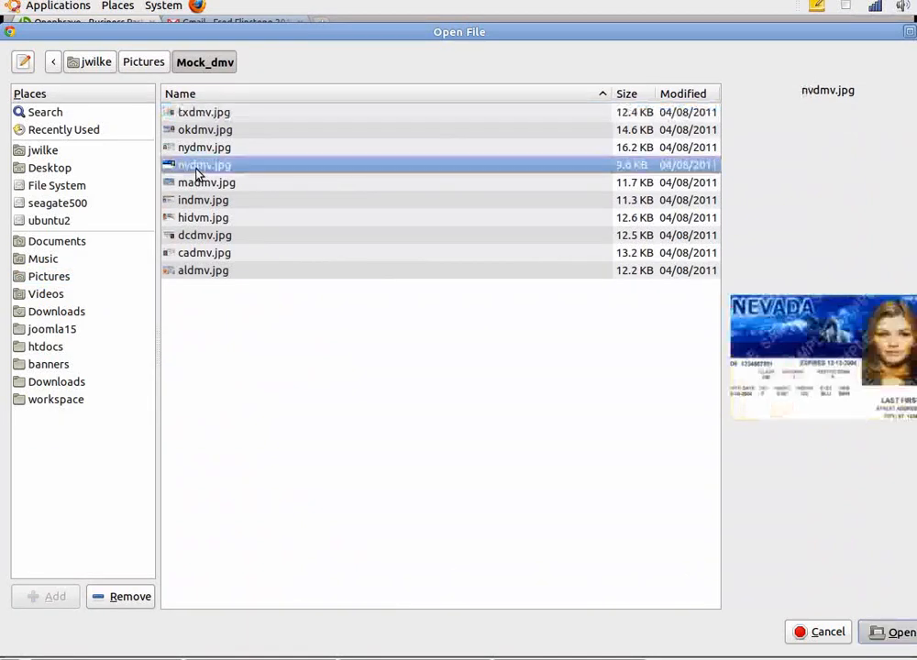
pyautogui.doubleClick(196, 171)
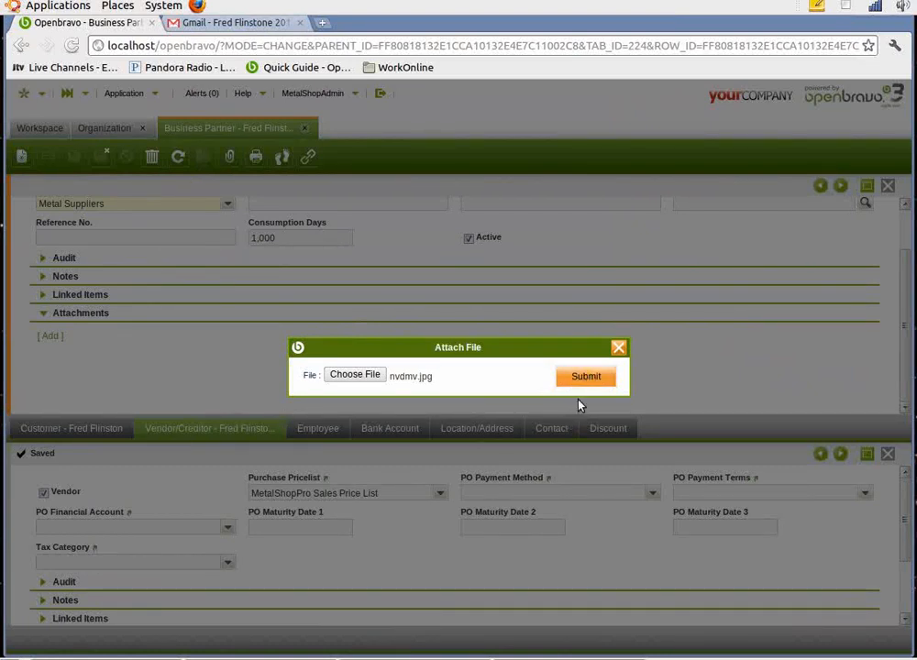
pyautogui.click(585, 377)
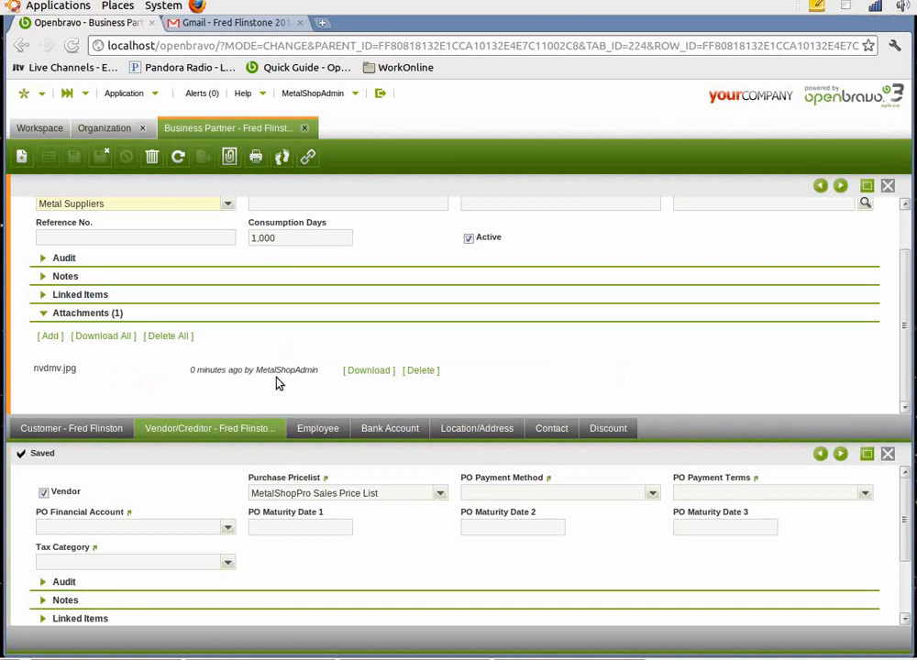
pyautogui.click(348, 371)
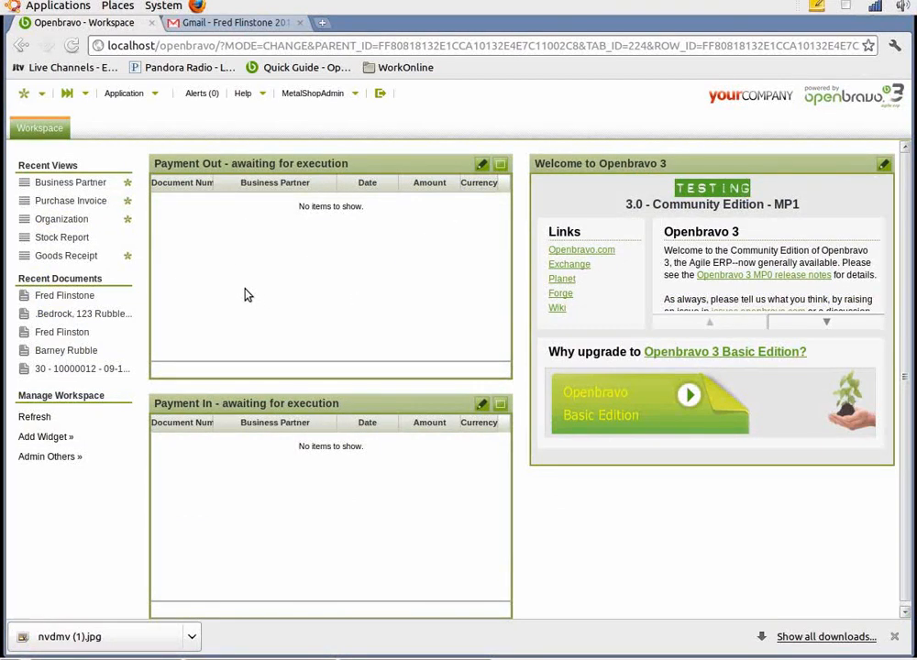
# - Create a purchase invoice through a quick-create search for "pu", choose the customer with the Bedrock address as business partner, and save it
pyautogui.click(23, 92)
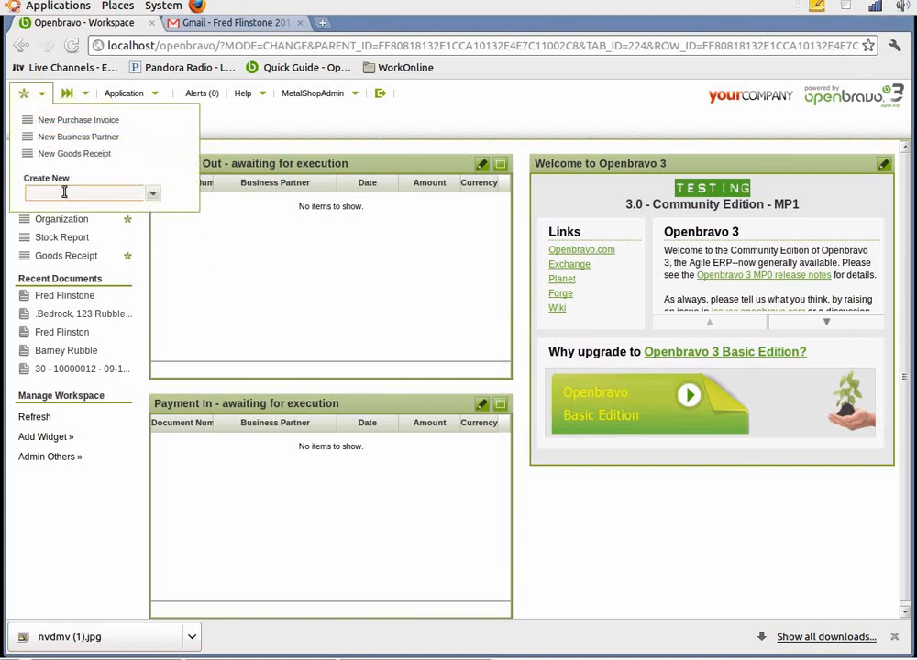
pyautogui.write('pu')
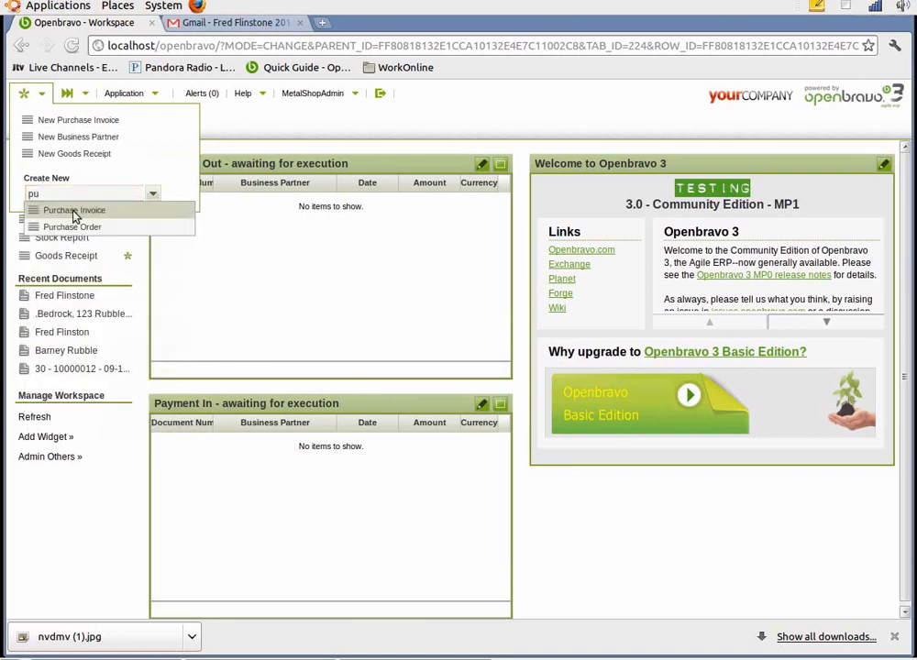
pyautogui.click(74, 212)
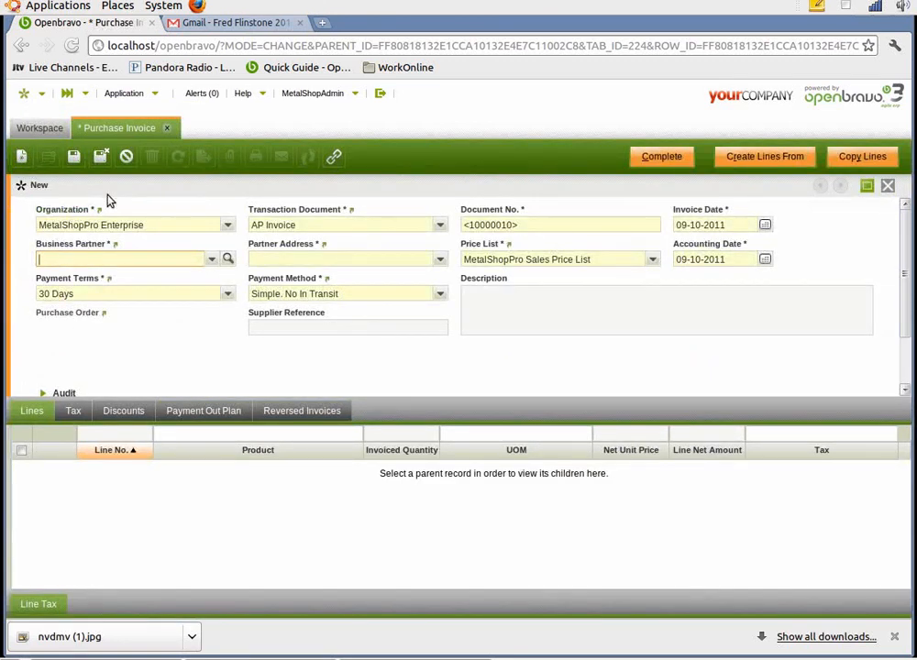
pyautogui.click(211, 260)
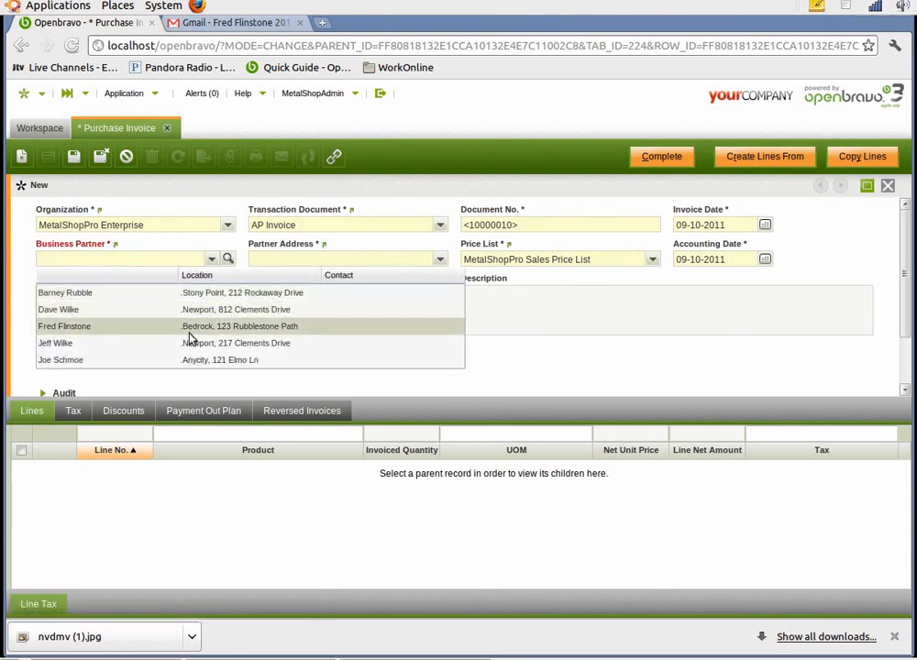
pyautogui.click(189, 330)
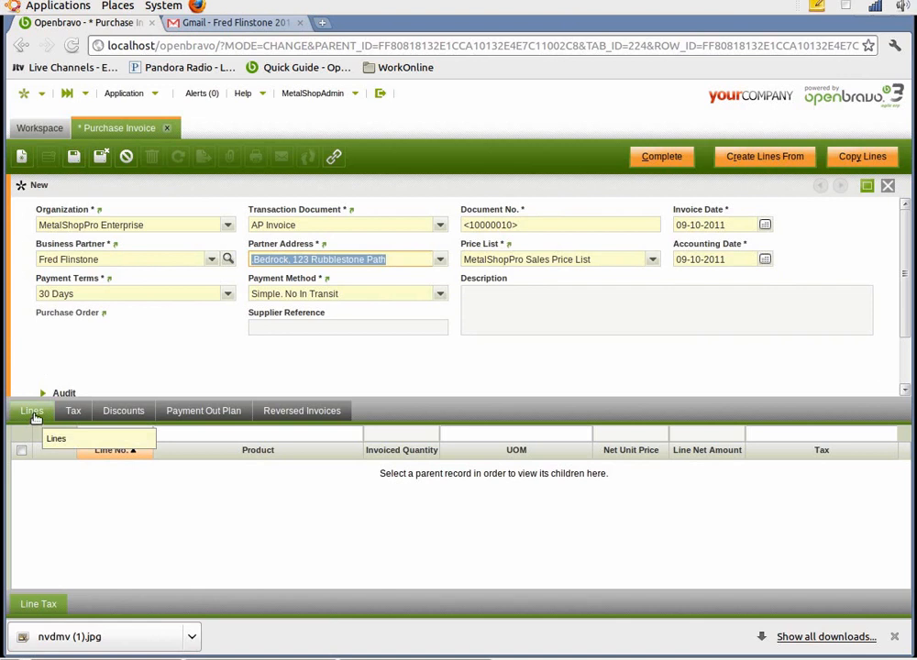
pyautogui.click(73, 156)
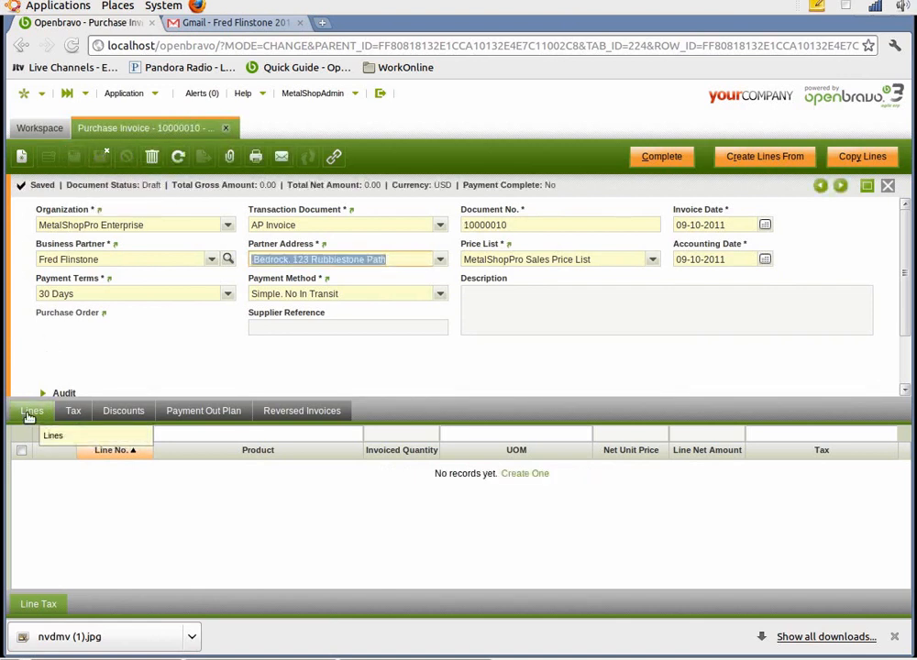
# - Open the invoice's lines and check the purchased items and quantities on the receipt in Gmail, returning to Openbravo
pyautogui.click(29, 413)
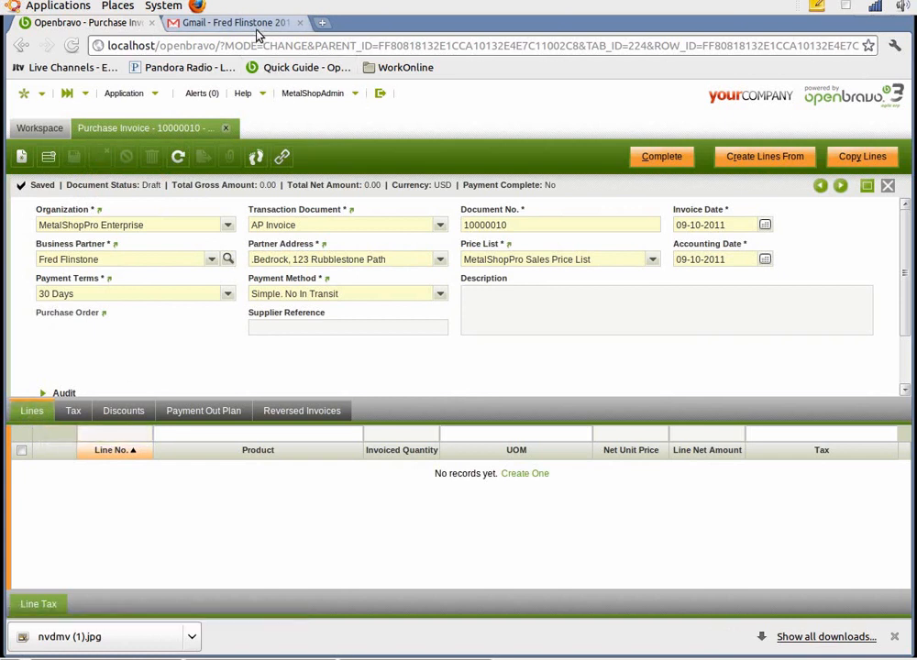
pyautogui.click(201, 24)
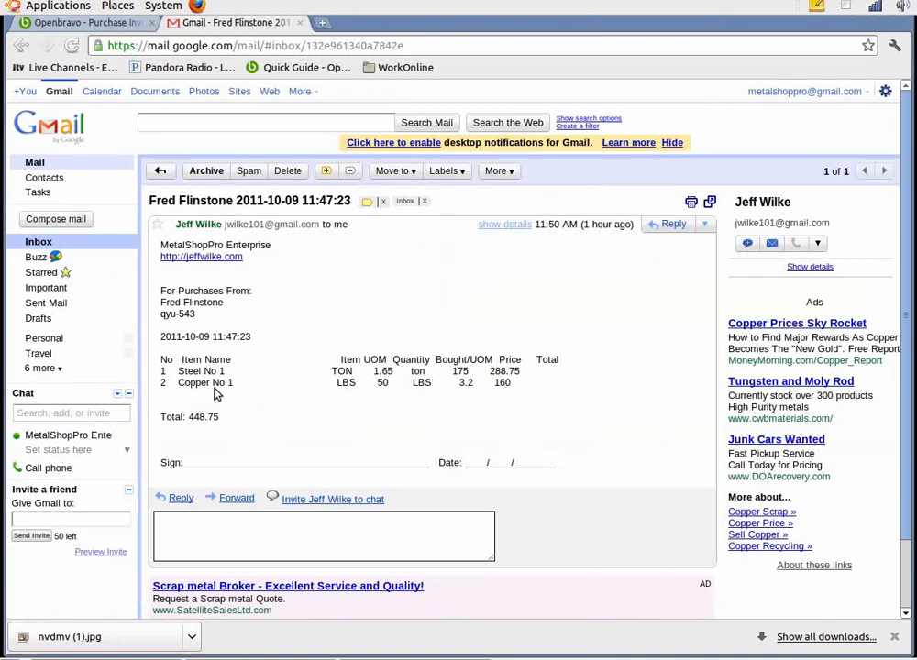
pyautogui.click(124, 23)
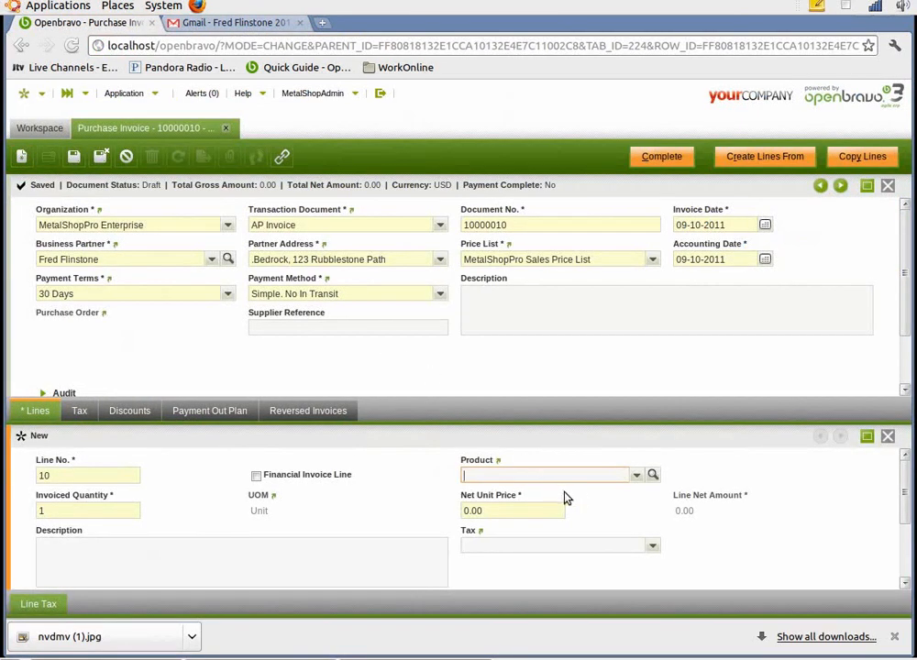
# - Fill the first invoice line with product Steel No 1, invoiced quantity 1.65 and tax Exempt - No Sales Tax, and save it
pyautogui.click(633, 476)
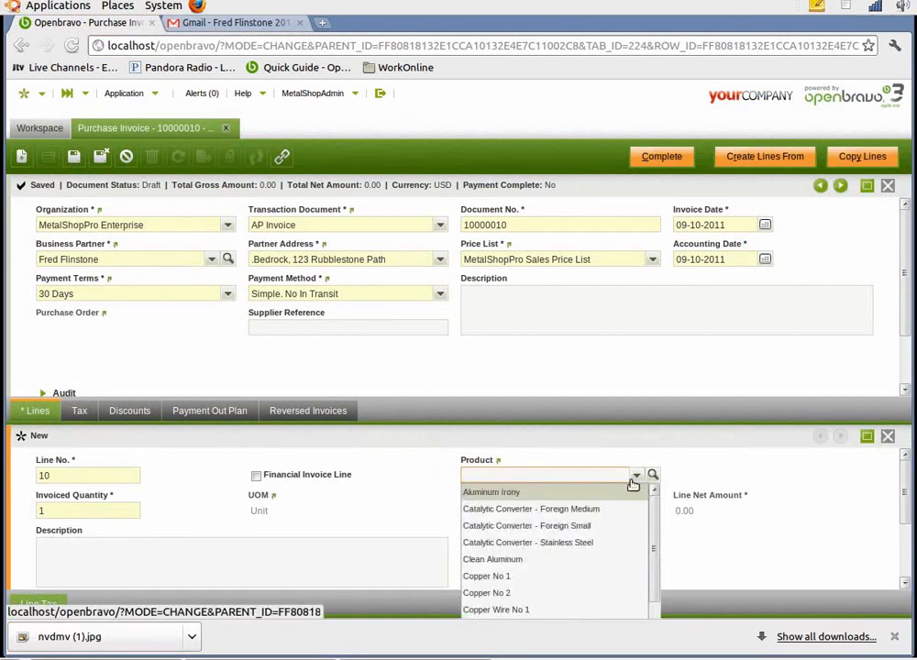
pyautogui.scroll(-1, 566, 581)
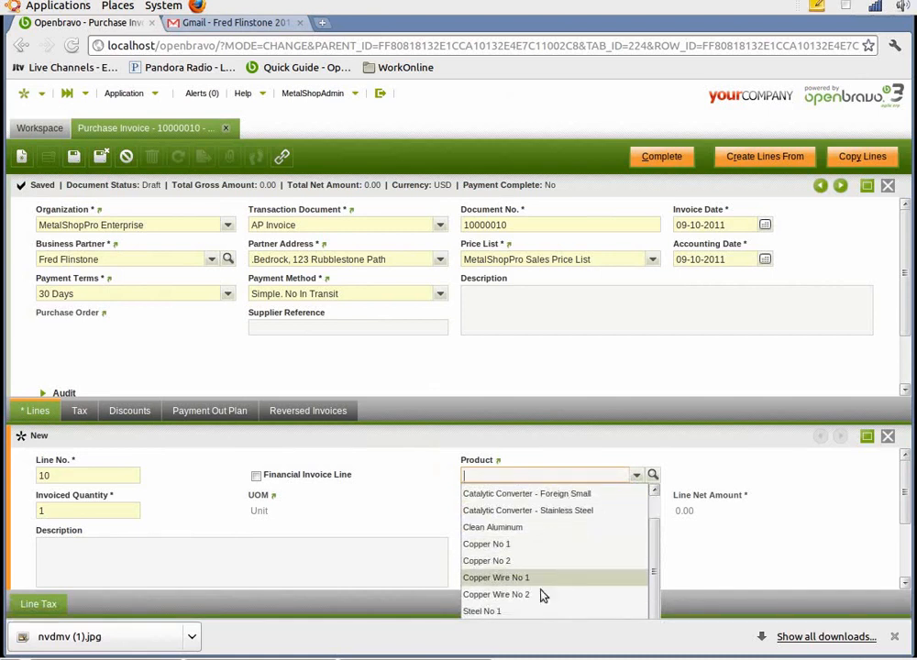
pyautogui.click(541, 611)
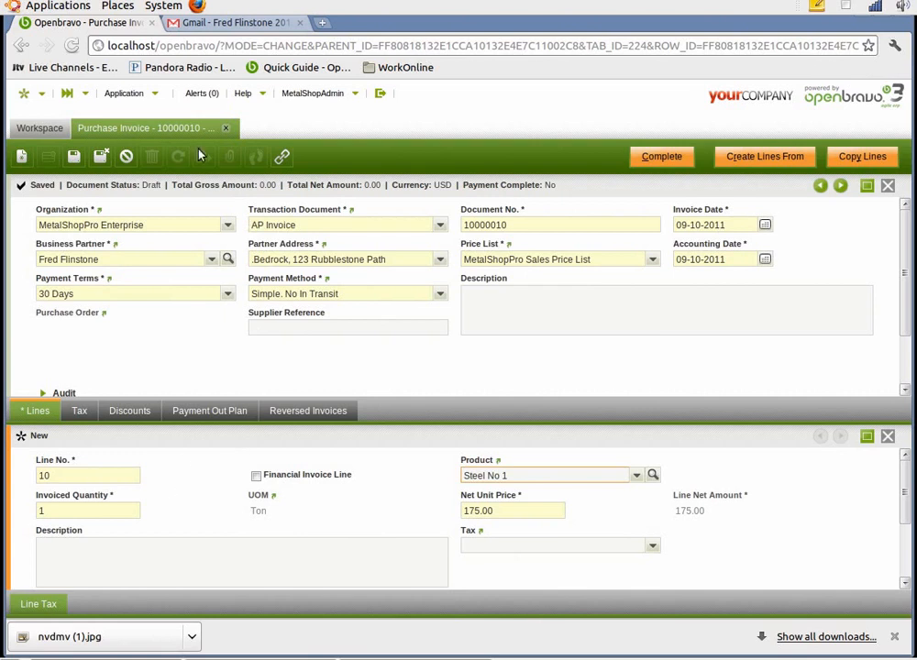
pyautogui.click(92, 507)
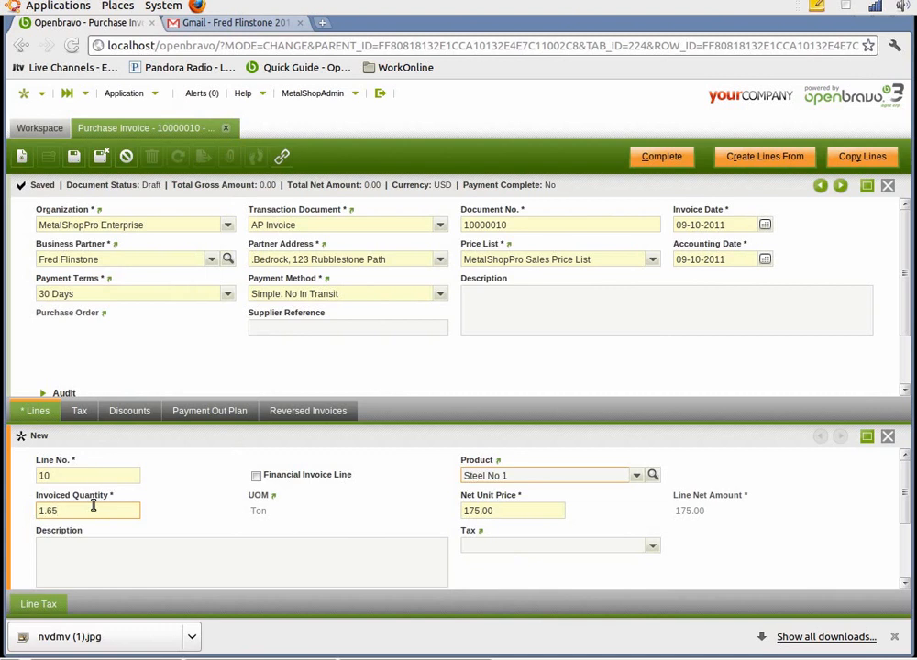
pyautogui.click(650, 547)
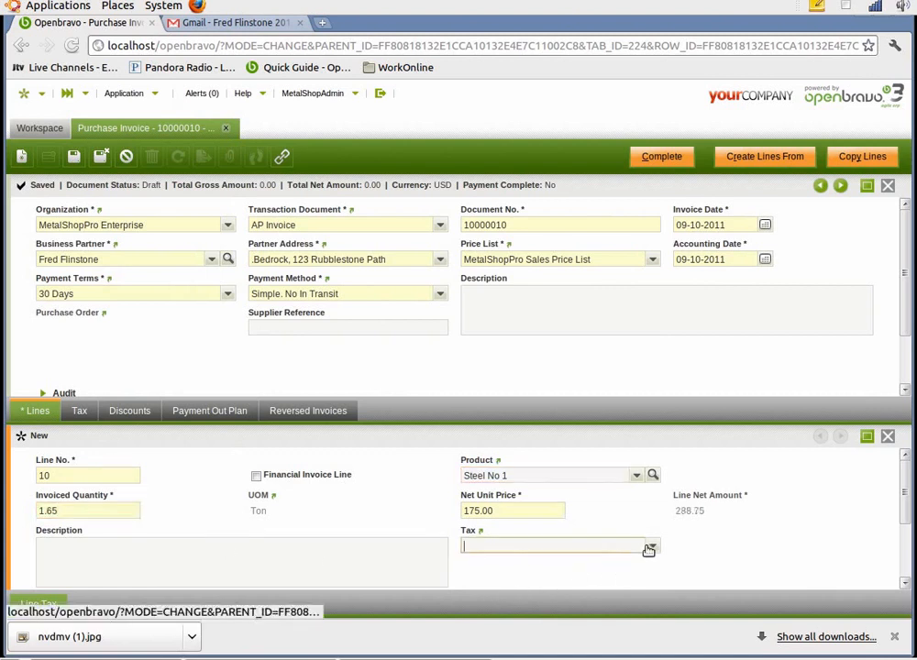
pyautogui.click(654, 550)
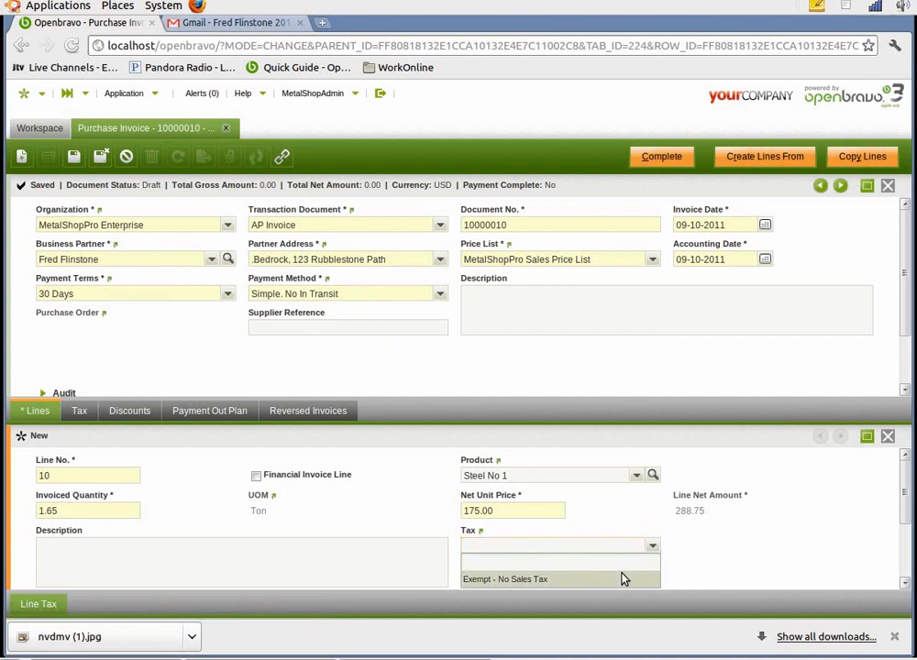
pyautogui.click(624, 579)
pyautogui.scroll(2, 448, 485)
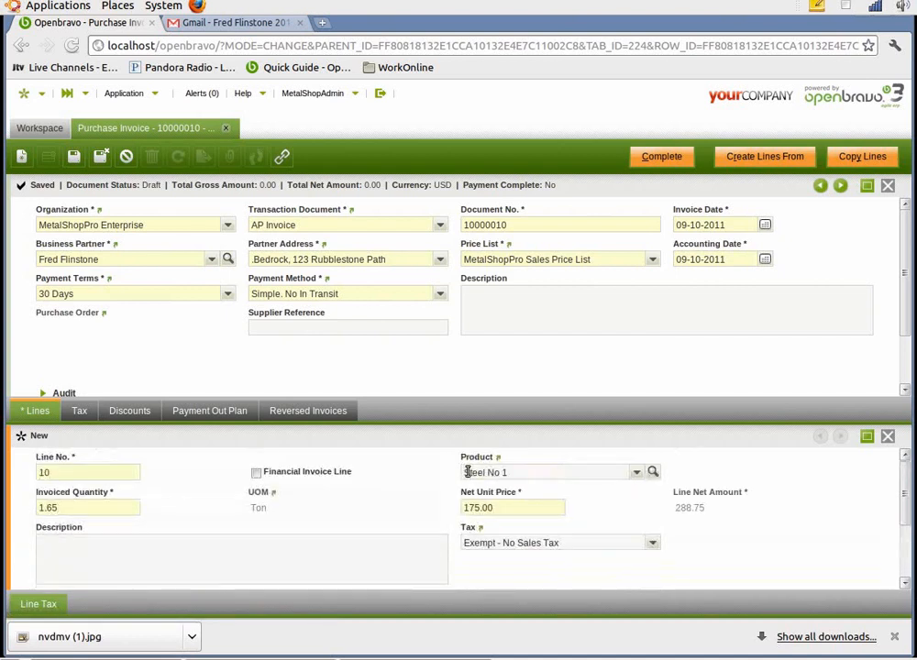
pyautogui.click(686, 417)
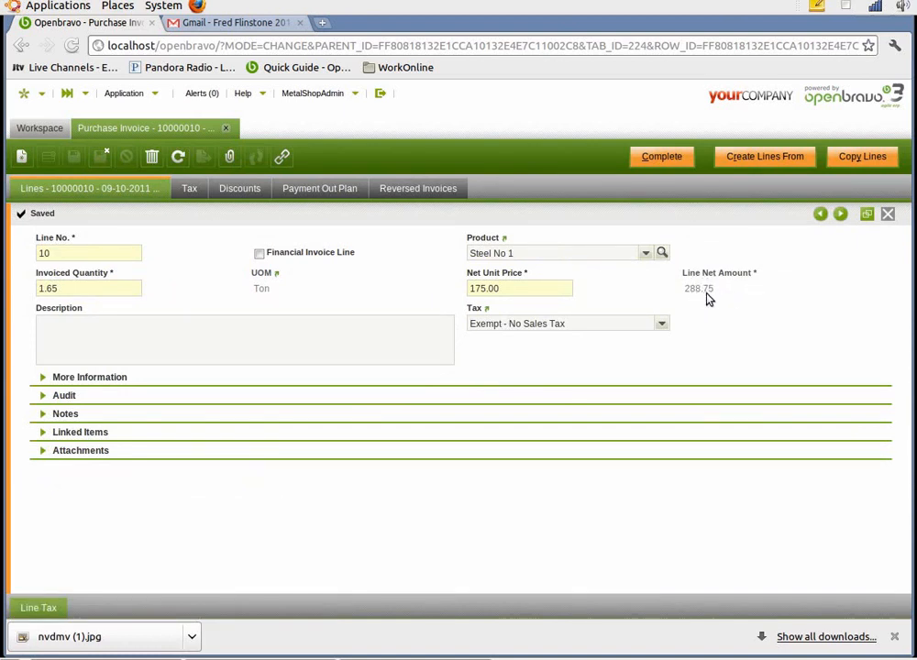
# - Start a second invoice line and check the remaining purchased item on the Gmail receipt, returning to Openbravo
pyautogui.click(220, 24)
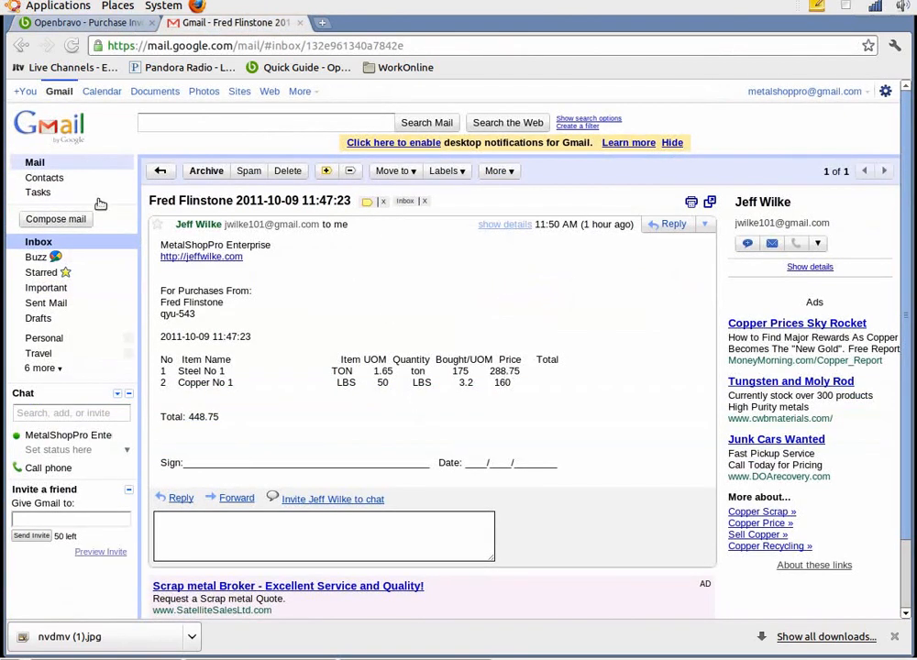
pyautogui.click(113, 24)
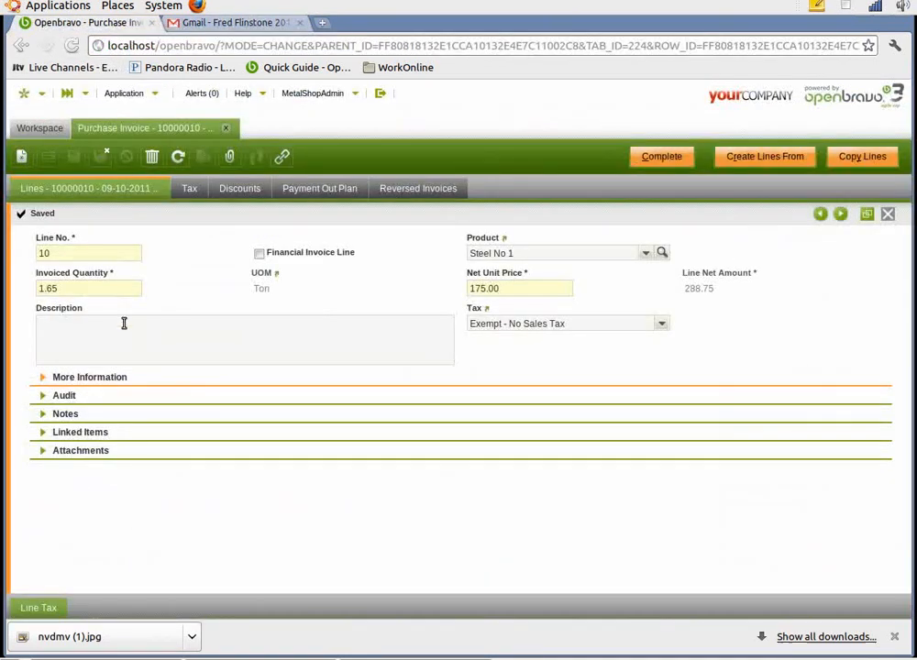
pyautogui.click(21, 156)
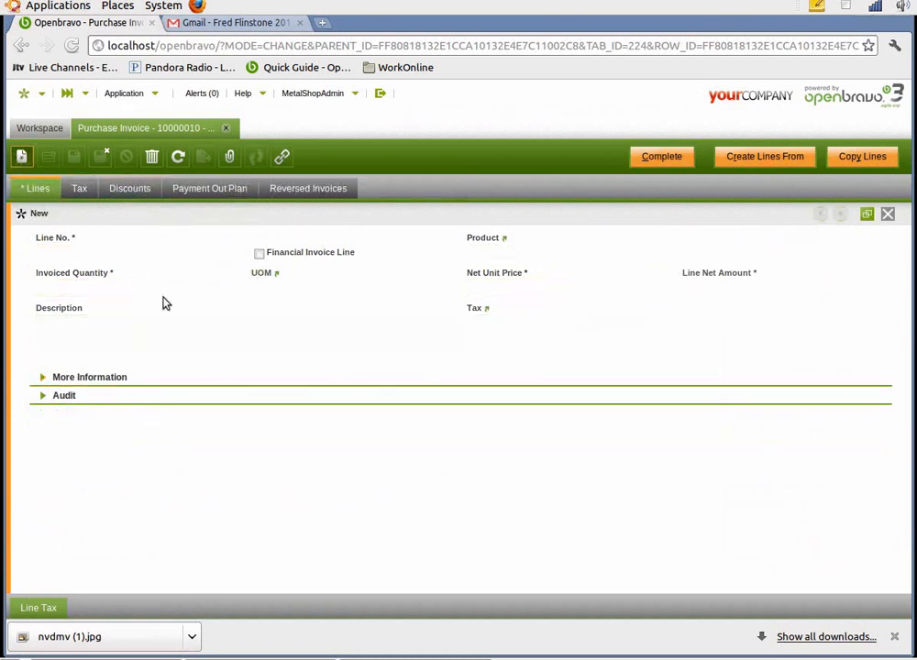
pyautogui.click(234, 22)
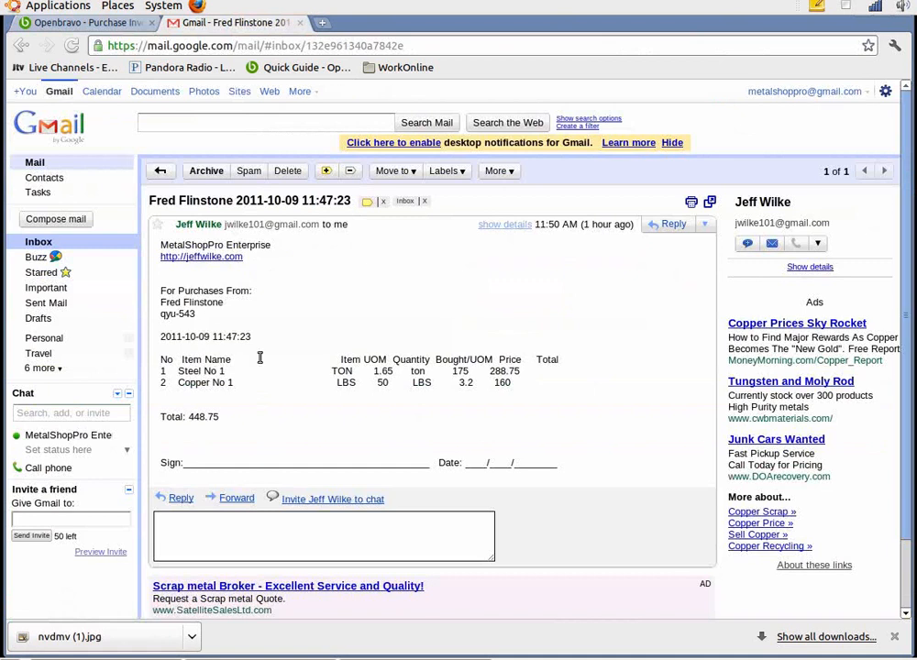
pyautogui.click(120, 25)
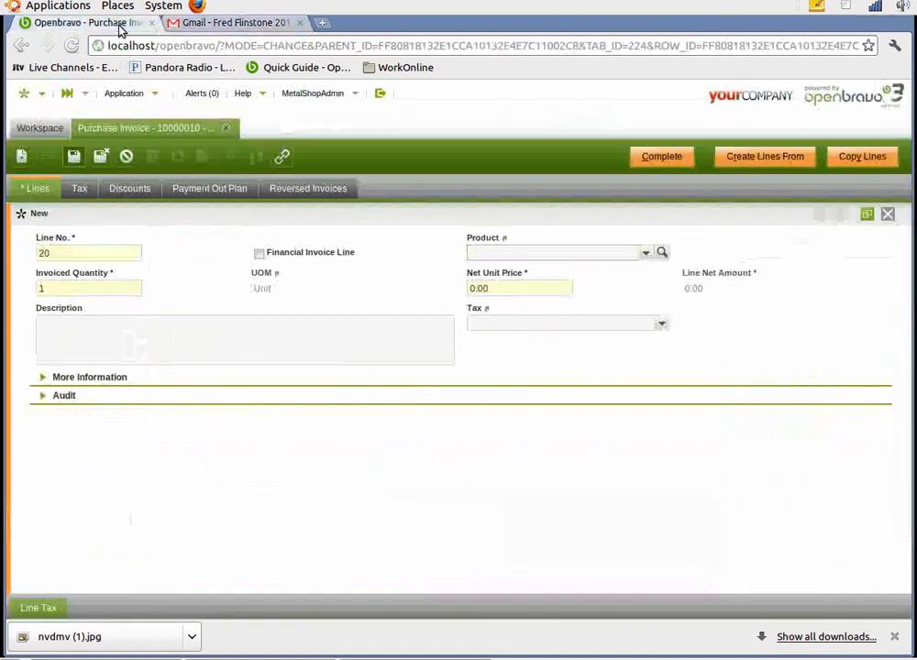
# - Fill the new invoice line with product Copper No 1, invoiced quantity 50 and tax Exempt - No Sales Tax, and save it
pyautogui.click(646, 252)
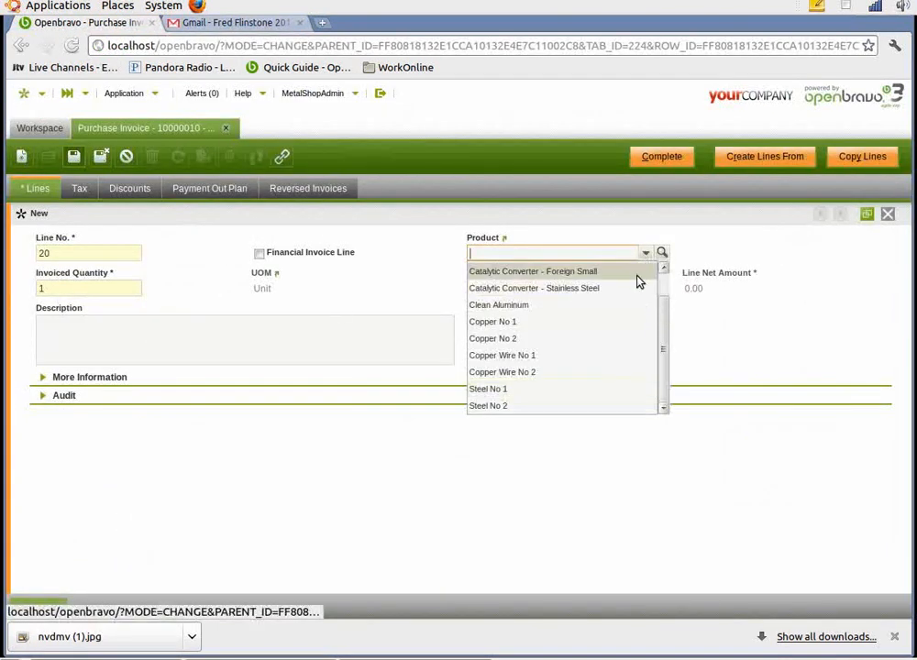
pyautogui.click(594, 326)
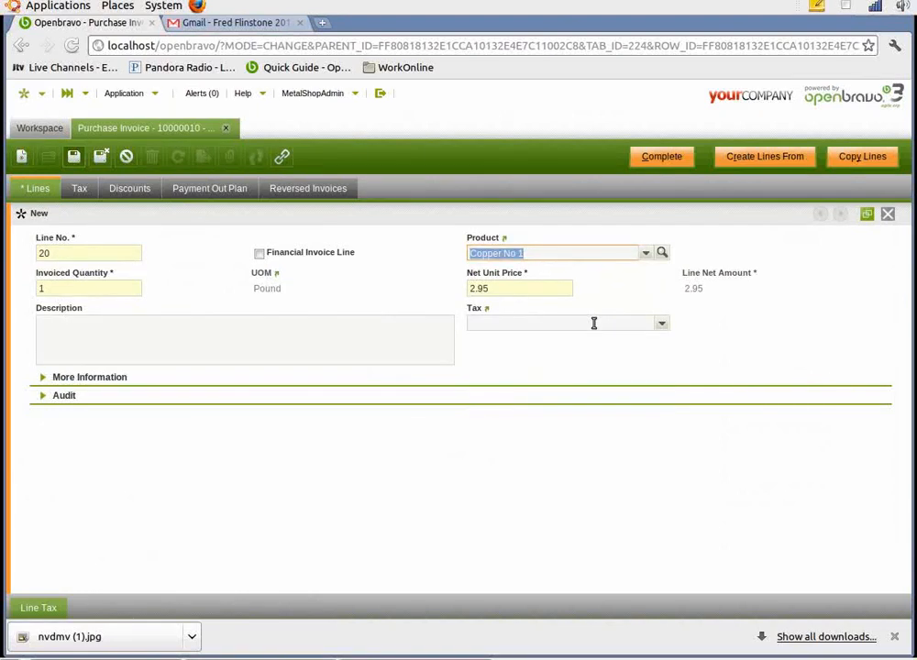
pyautogui.click(128, 289)
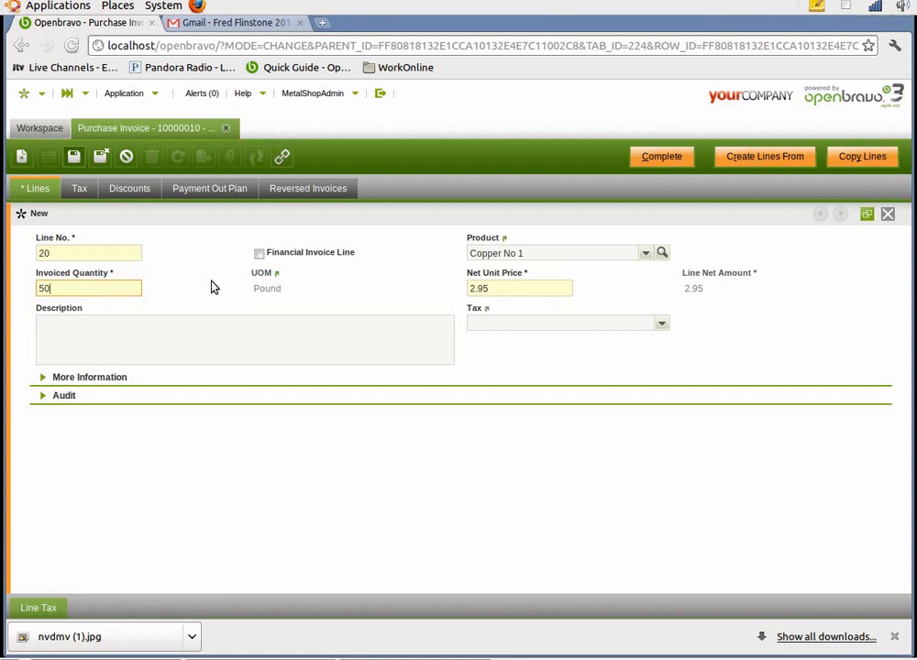
pyautogui.click(82, 163)
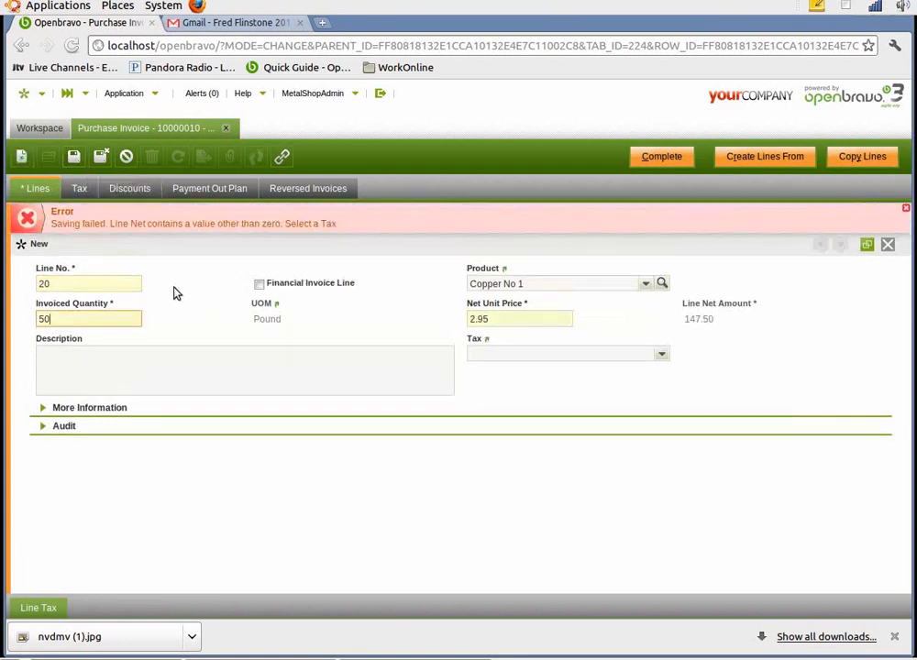
pyautogui.click(662, 354)
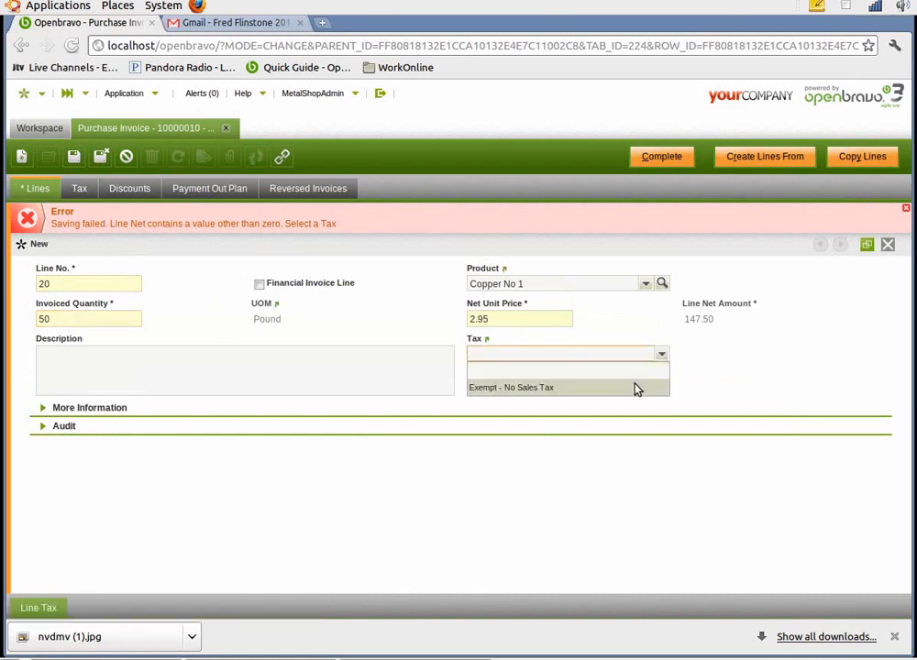
pyautogui.click(636, 387)
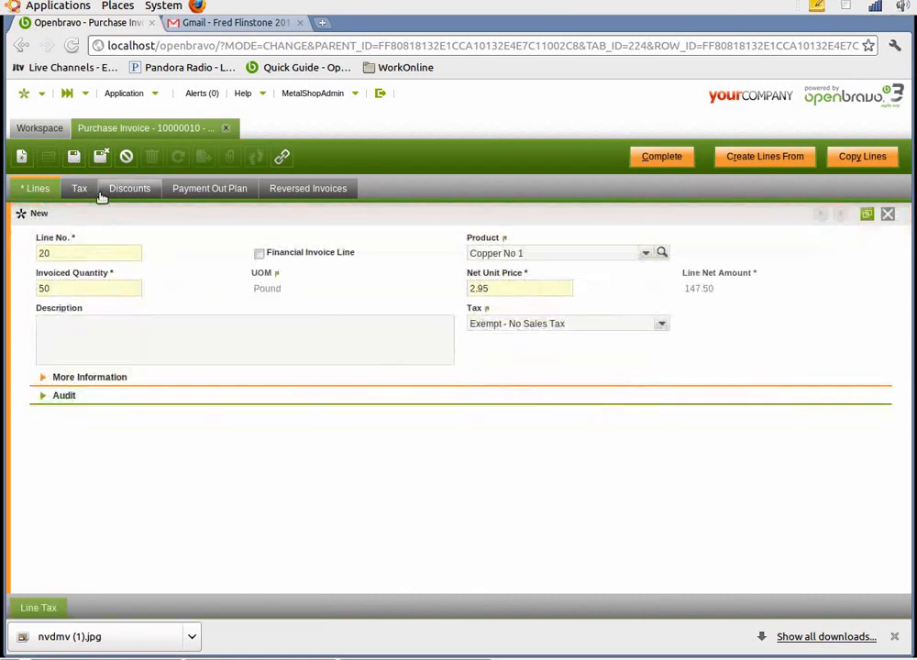
pyautogui.click(73, 156)
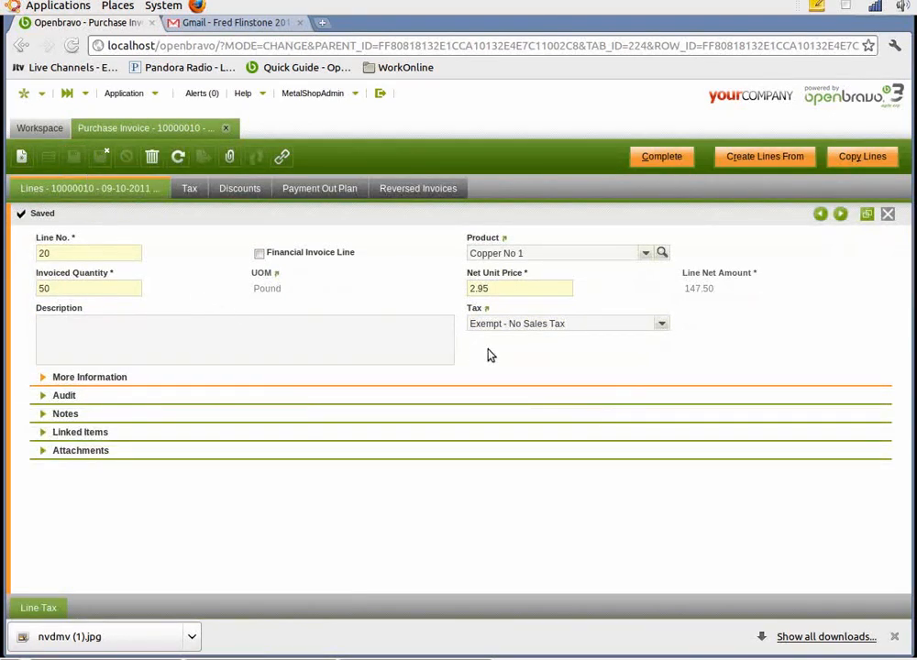
# - Complete the purchase invoice and add its payment out, processed with the action Process Made Payment(s) and Withdrawal
pyautogui.click(660, 163)
pyautogui.click(397, 236)
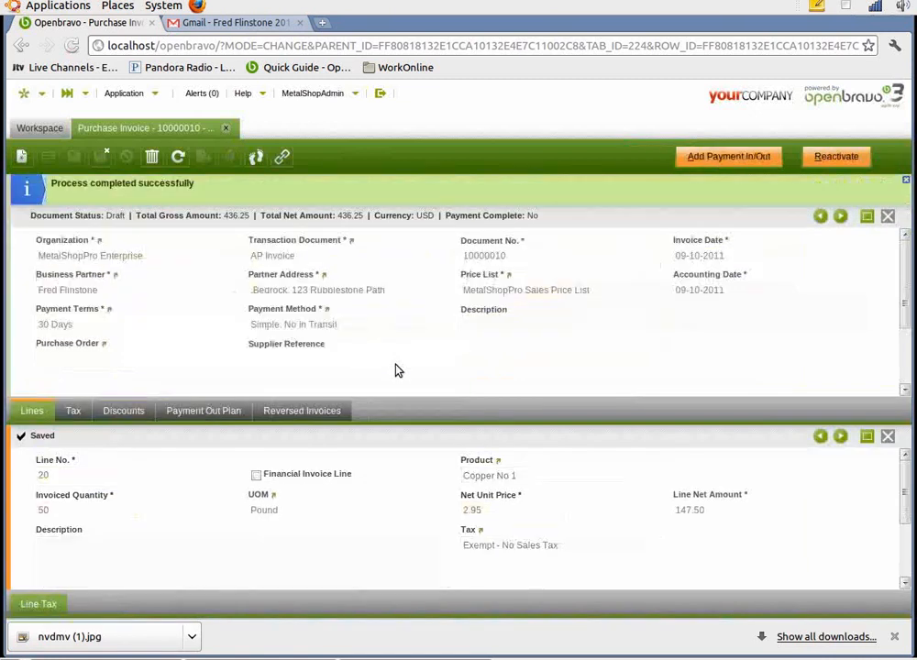
pyautogui.click(726, 157)
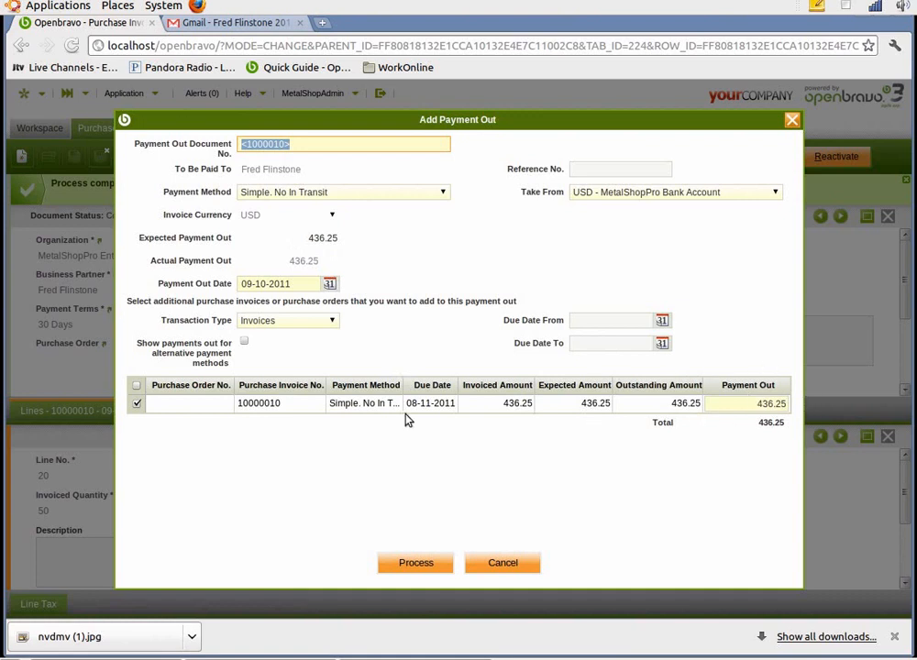
pyautogui.click(434, 565)
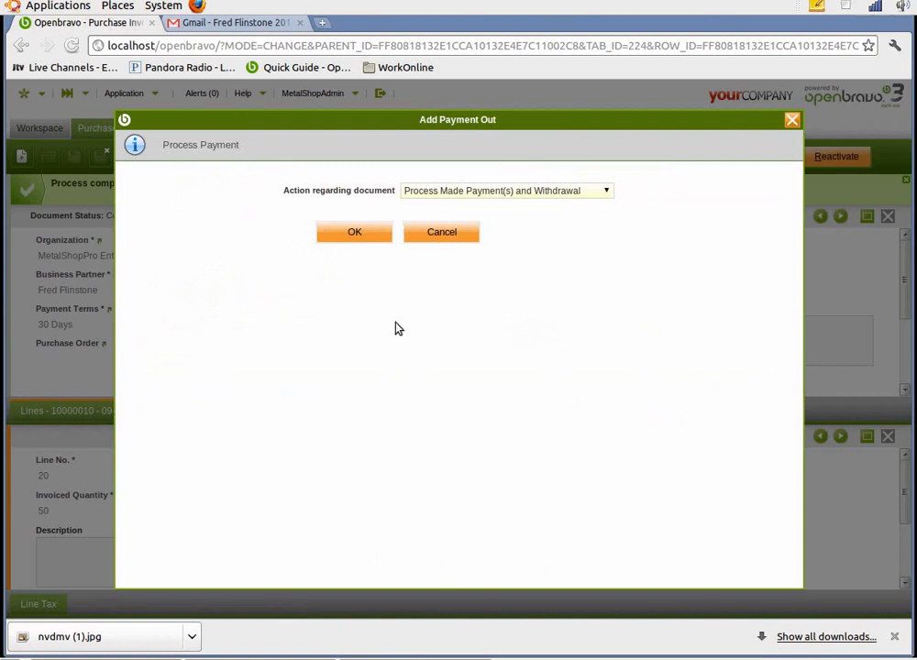
pyautogui.click(369, 240)
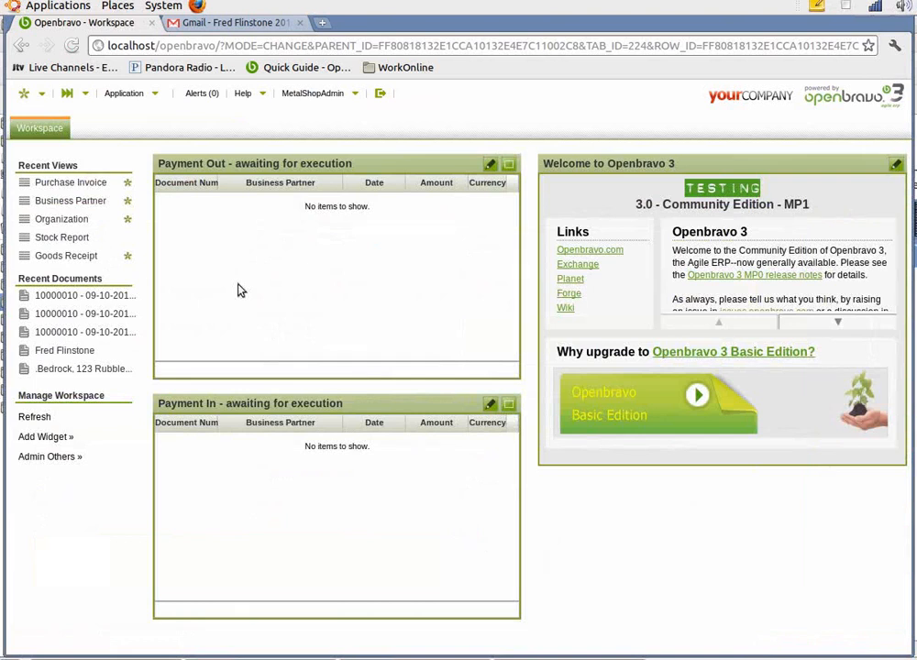
# - Generate the warehouse Stock Report in HTML format, review the metal stock quantities, and close the report window
pyautogui.click(25, 99)
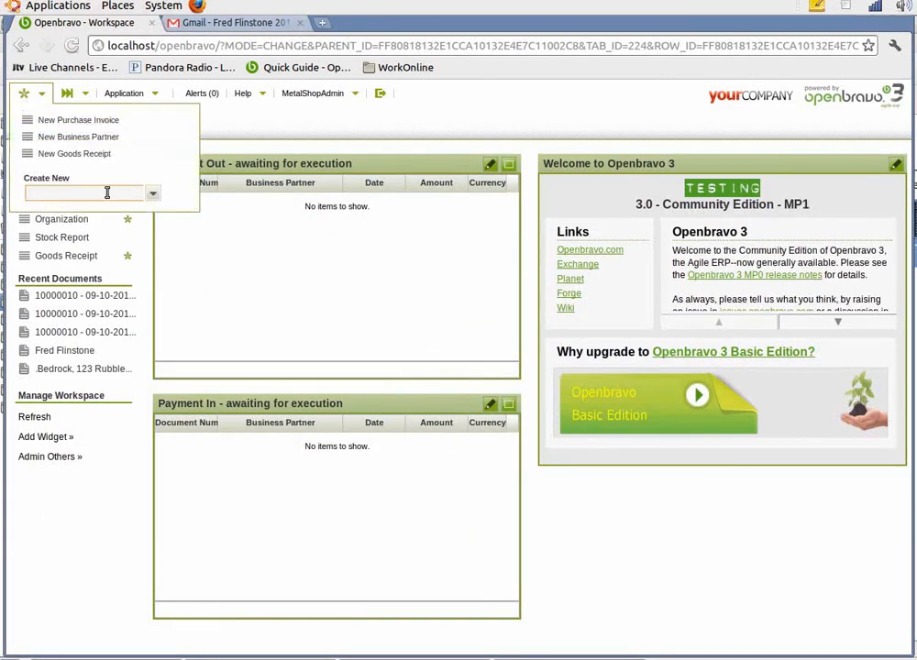
pyautogui.click(133, 93)
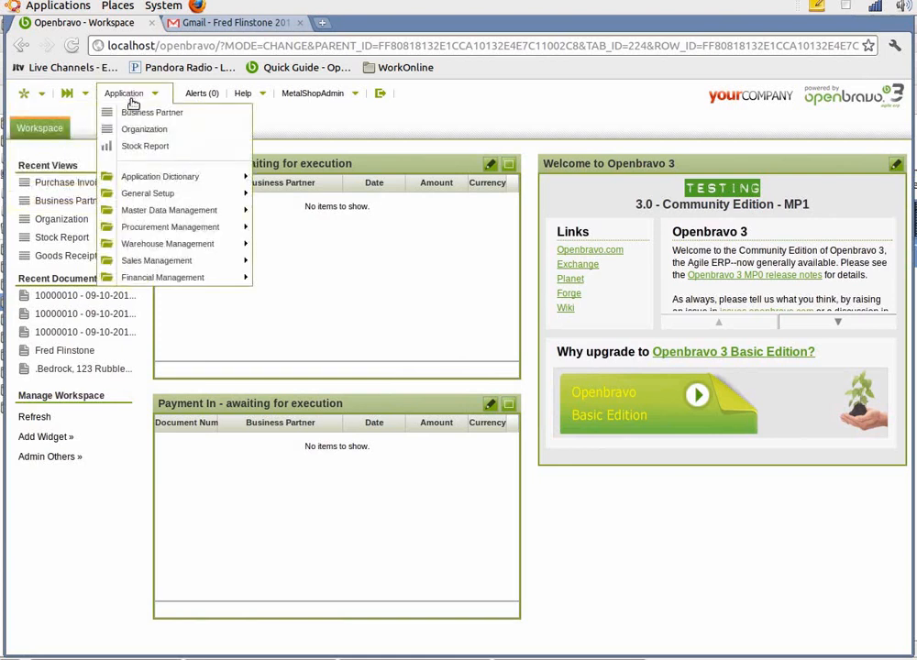
pyautogui.moveTo(160, 244)
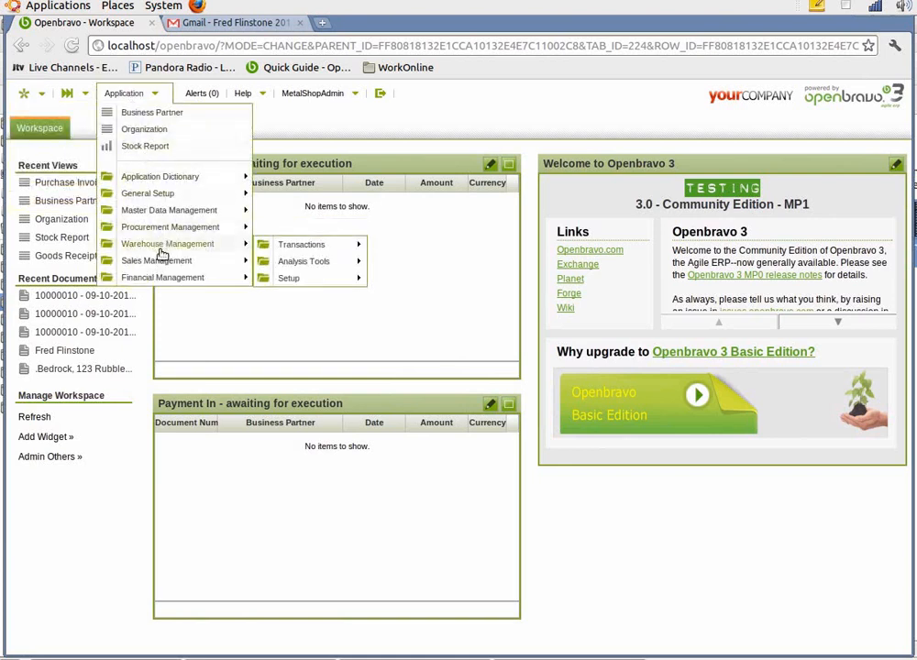
pyautogui.moveTo(313, 263)
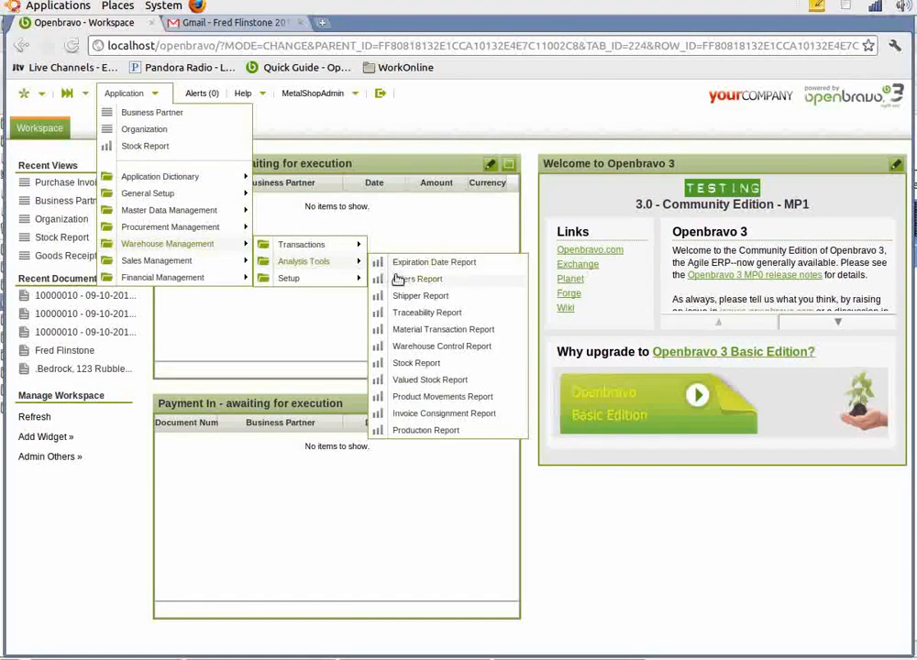
pyautogui.click(429, 363)
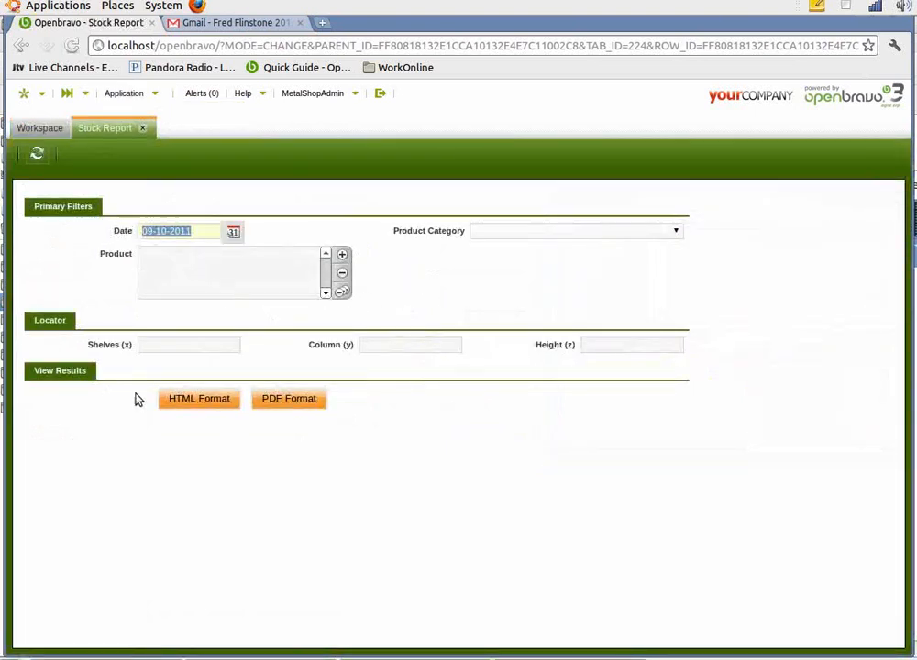
pyautogui.click(193, 400)
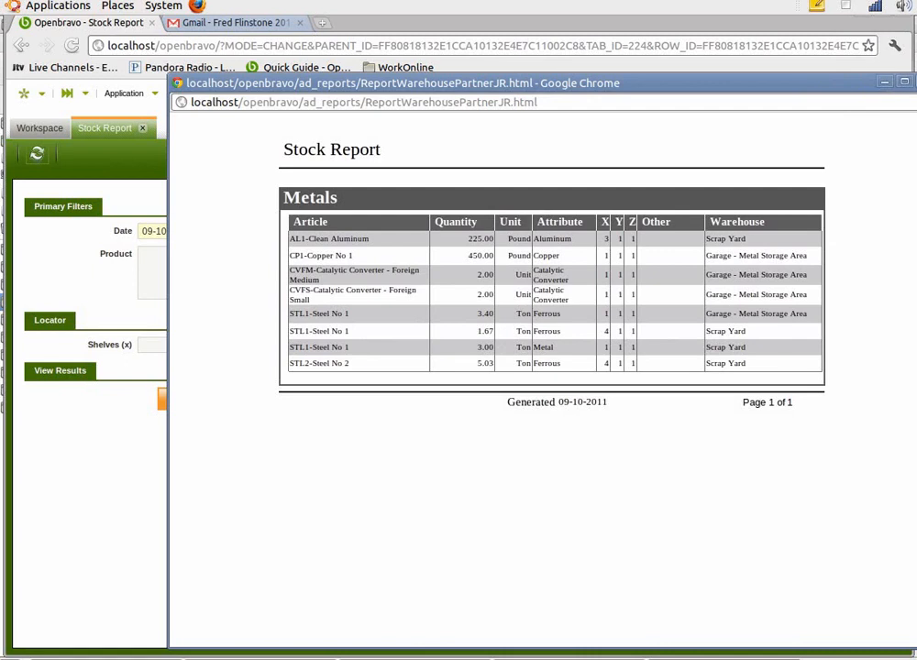
pyautogui.click(916, 82)
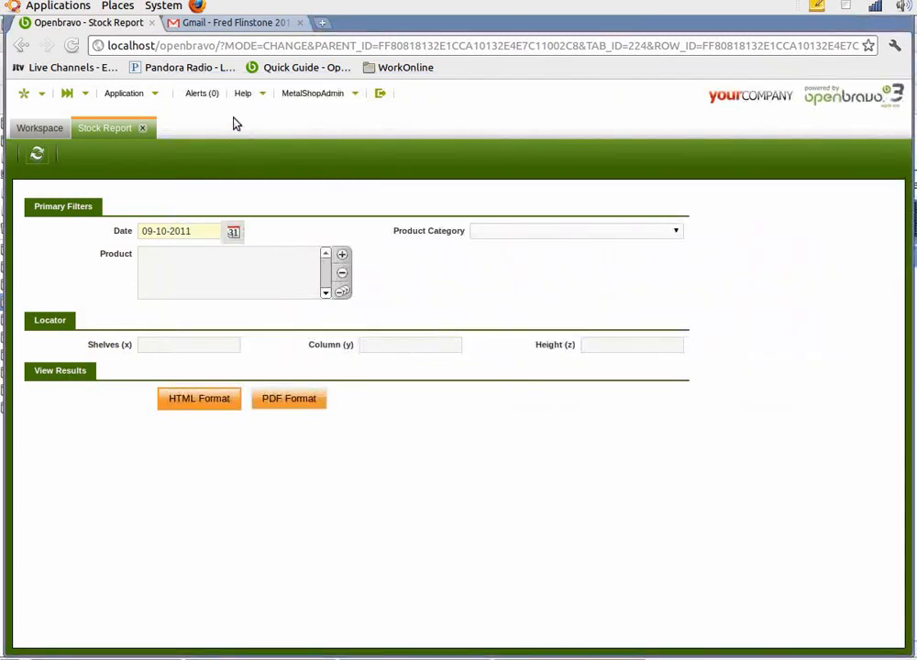
# - Create a new goods receipt with the supplier from the purchase invoice as its business partner
pyautogui.click(25, 93)
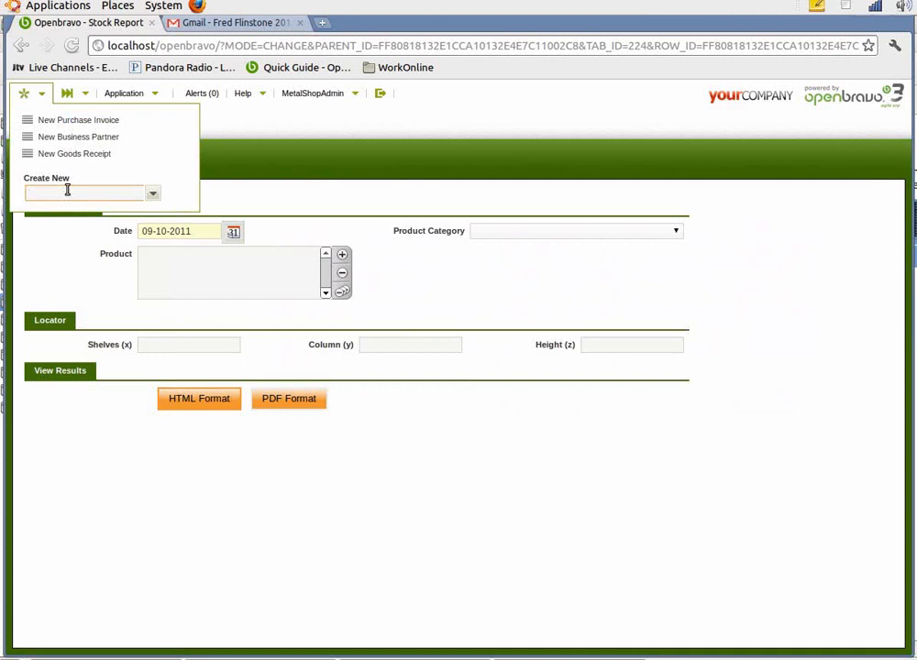
pyautogui.write('goo')
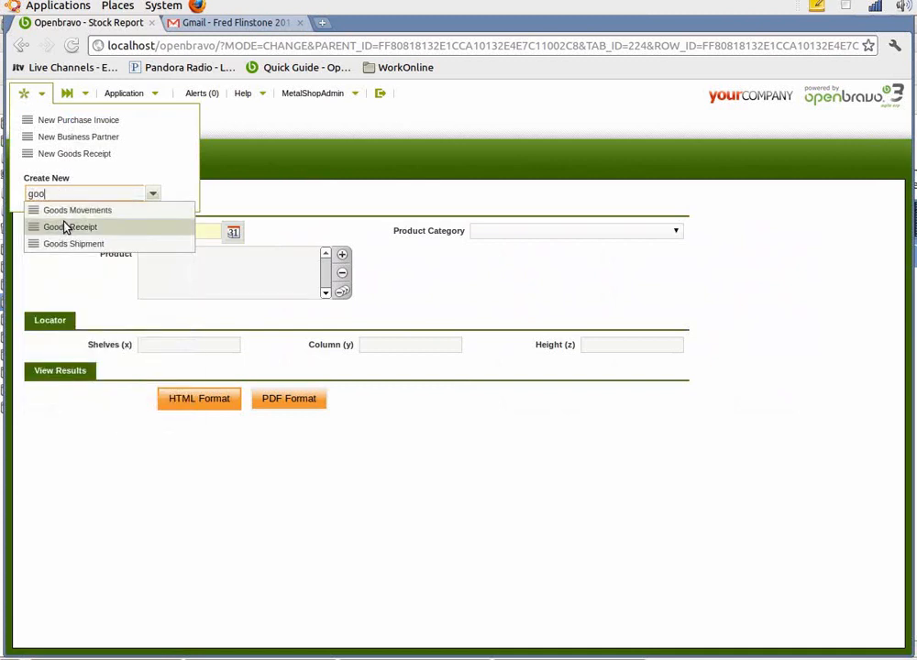
pyautogui.click(66, 226)
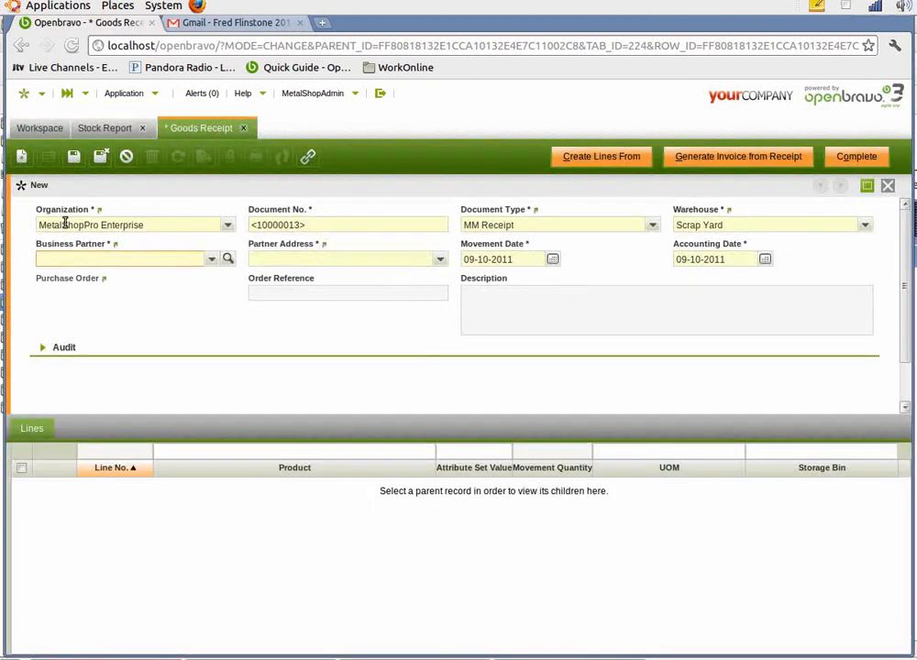
pyautogui.click(96, 257)
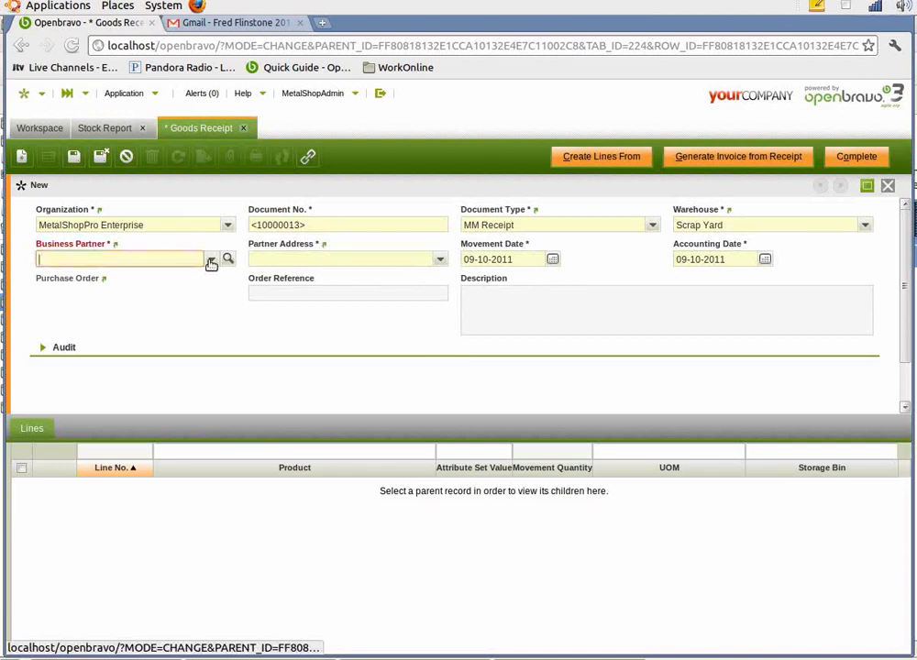
pyautogui.click(211, 258)
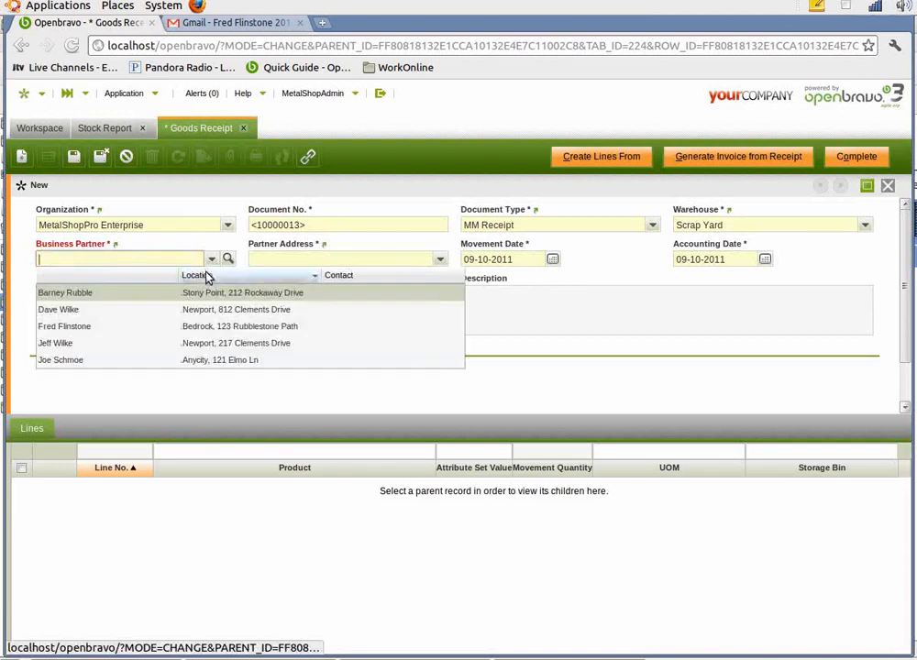
pyautogui.click(150, 326)
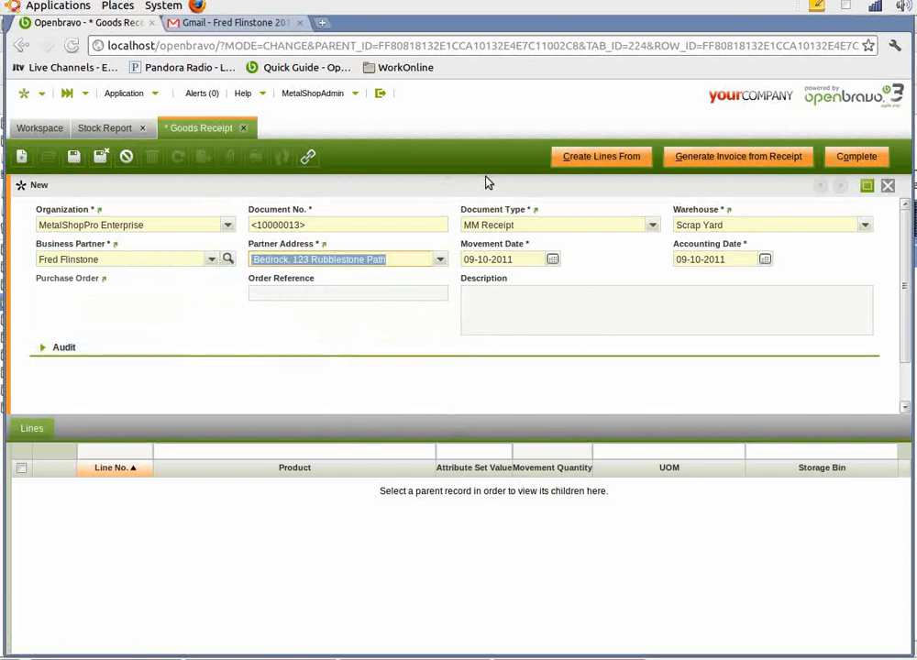
# - Create the receipt lines from the supplier's 09-10-2011 invoice for 436.25, selecting both the Steel No 1 and Copper No 1 lines
pyautogui.click(605, 163)
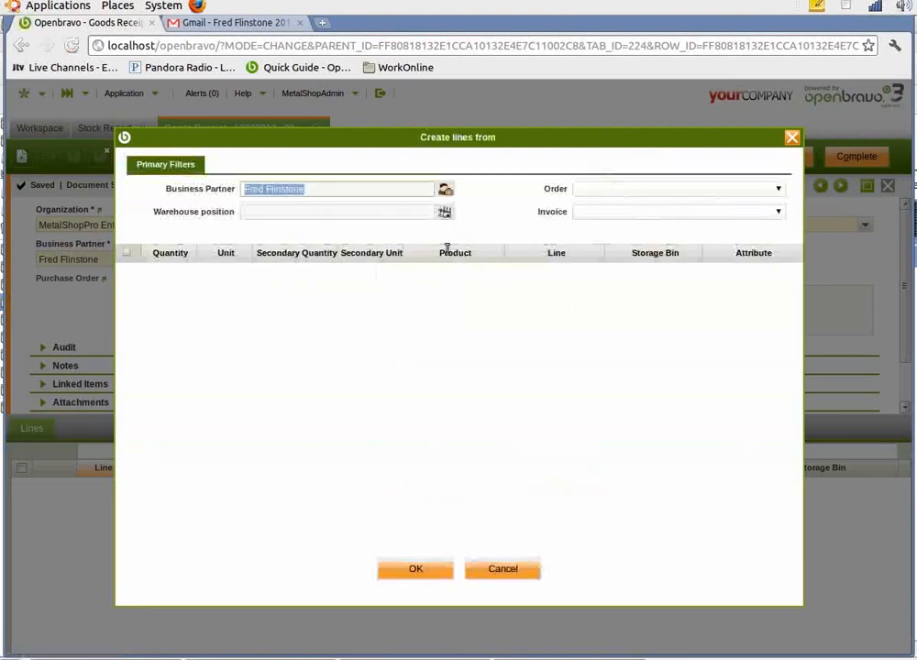
pyautogui.click(730, 217)
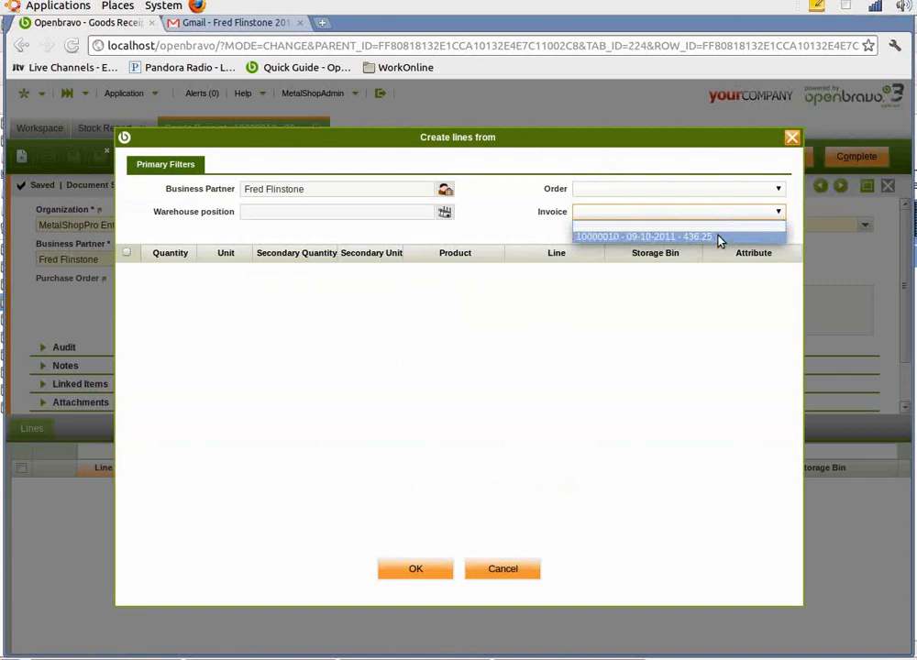
pyautogui.click(720, 238)
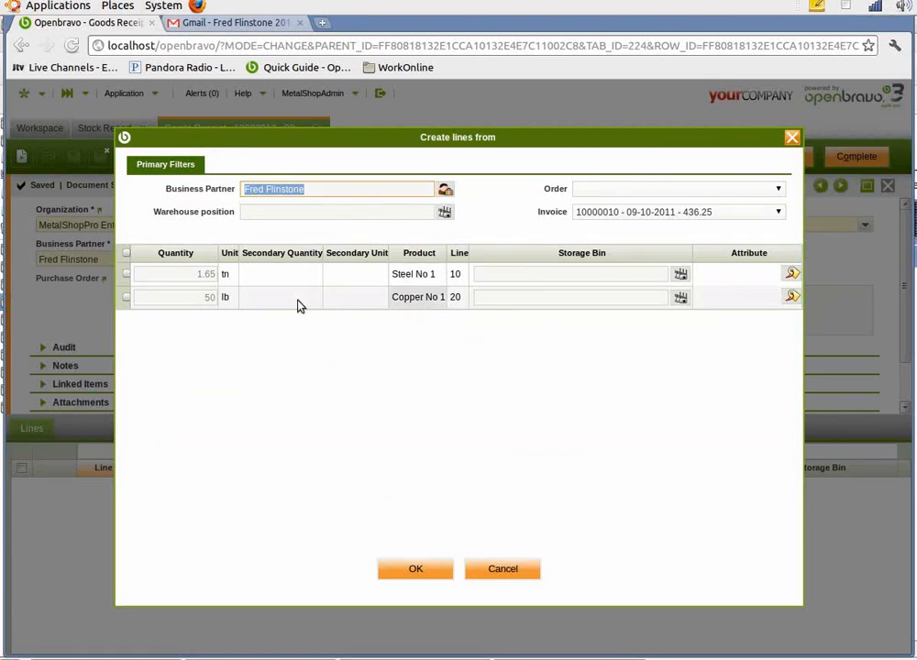
pyautogui.click(123, 275)
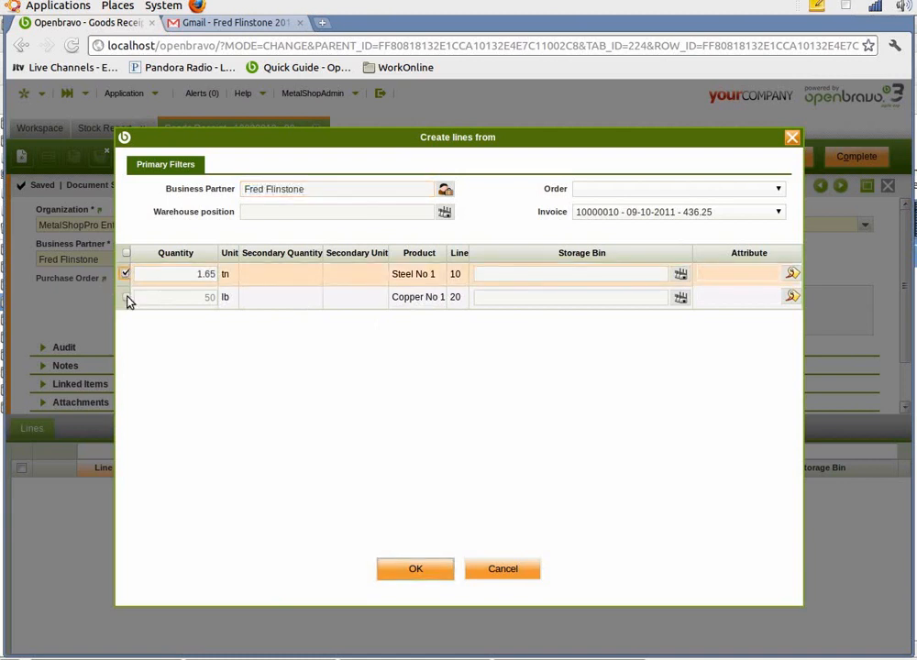
pyautogui.click(126, 297)
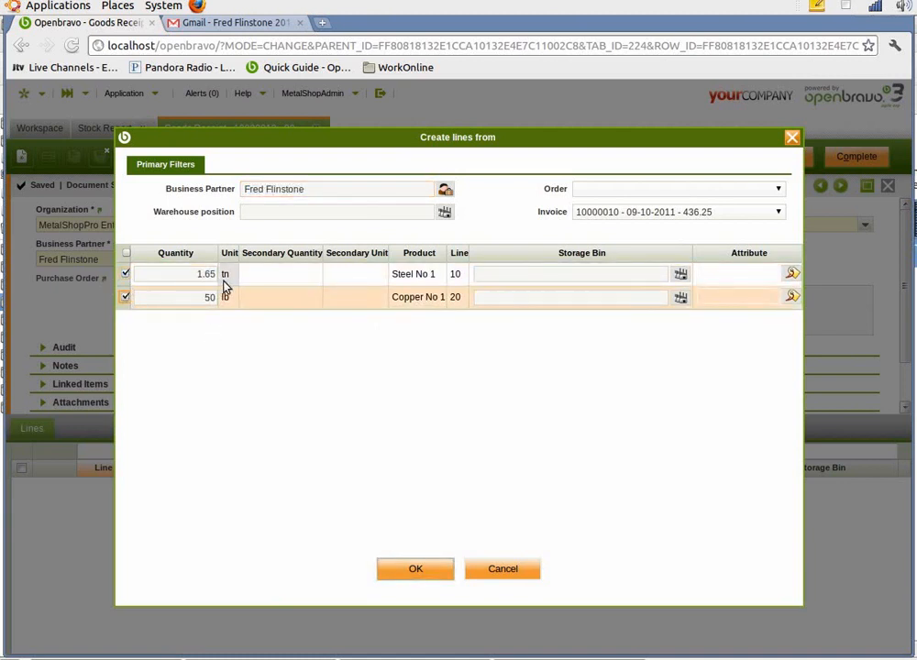
# - Assign the Steel No 1 line to storage bin SP1 - No 2 Steel - Scrap Pile with the metal attribute Ferrous
pyautogui.click(680, 275)
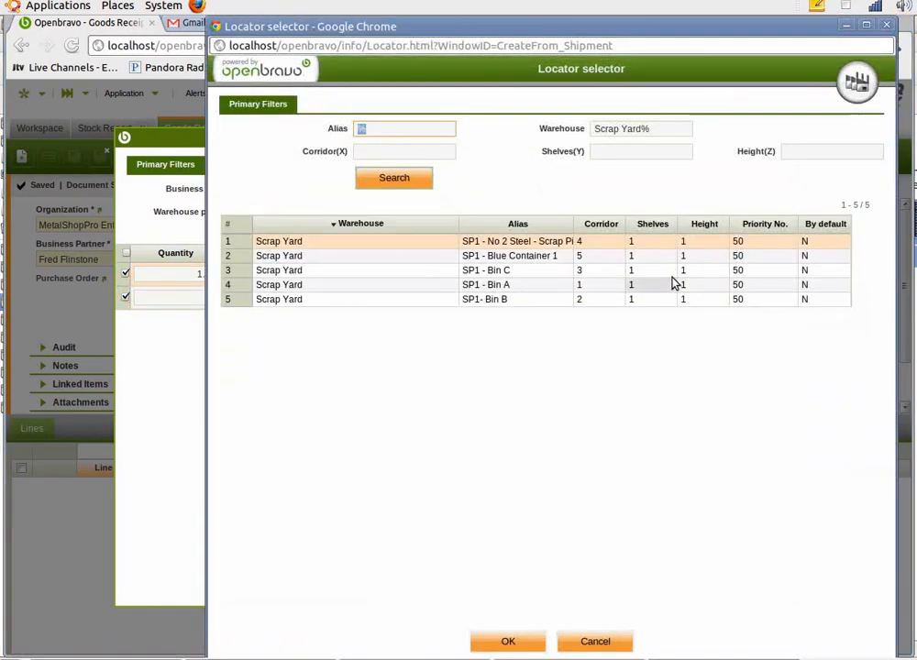
pyautogui.moveTo(538, 27); pyautogui.dragTo(526, 57)
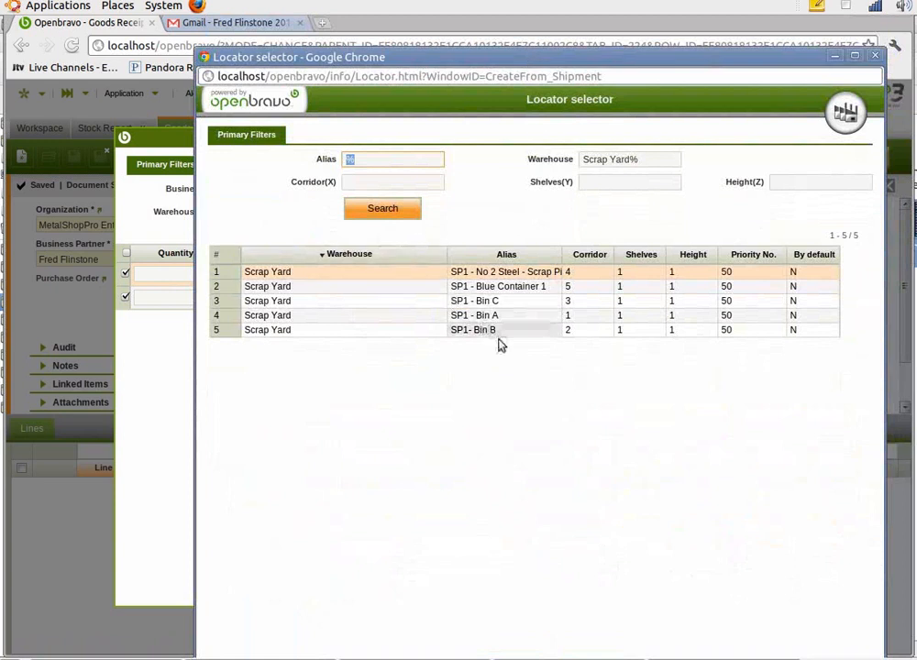
pyautogui.click(504, 275)
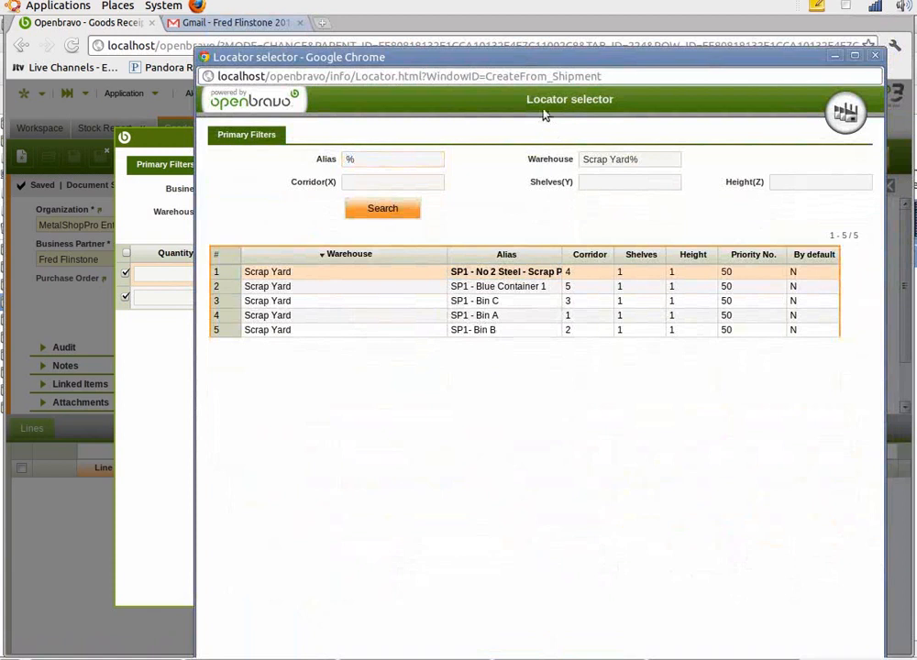
pyautogui.moveTo(404, 57); pyautogui.dragTo(401, 26)
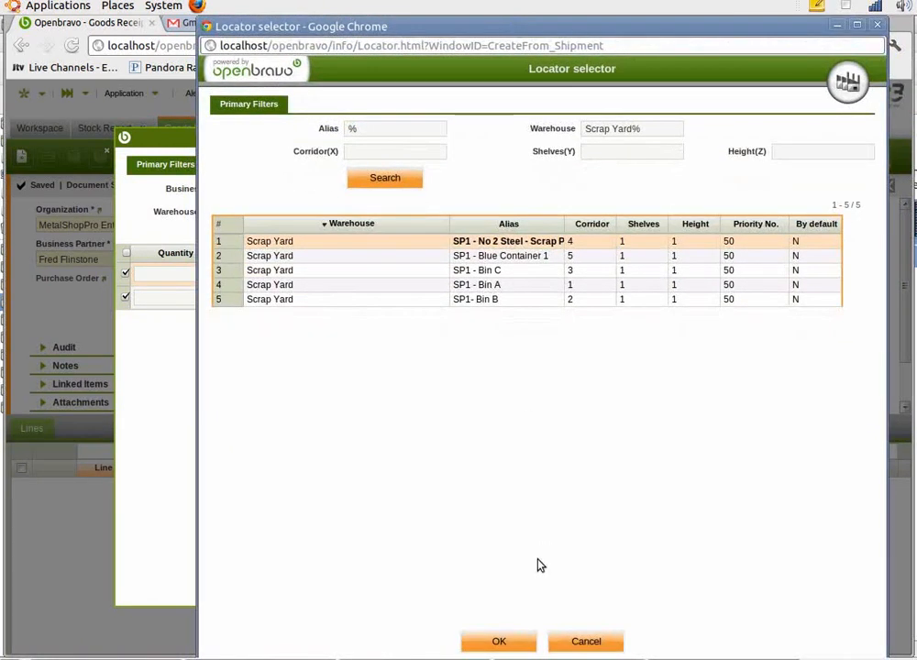
pyautogui.click(502, 643)
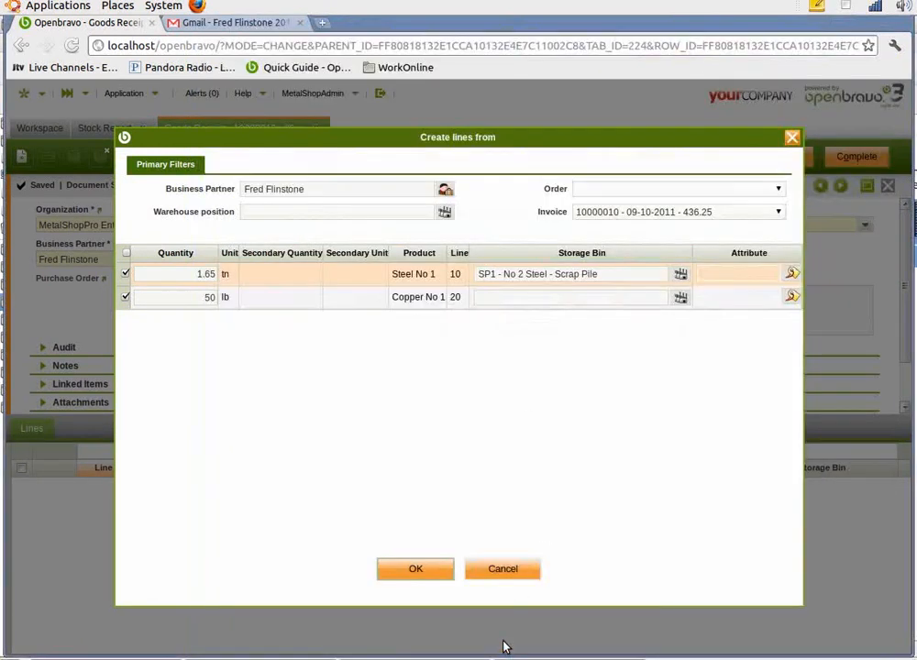
pyautogui.click(792, 274)
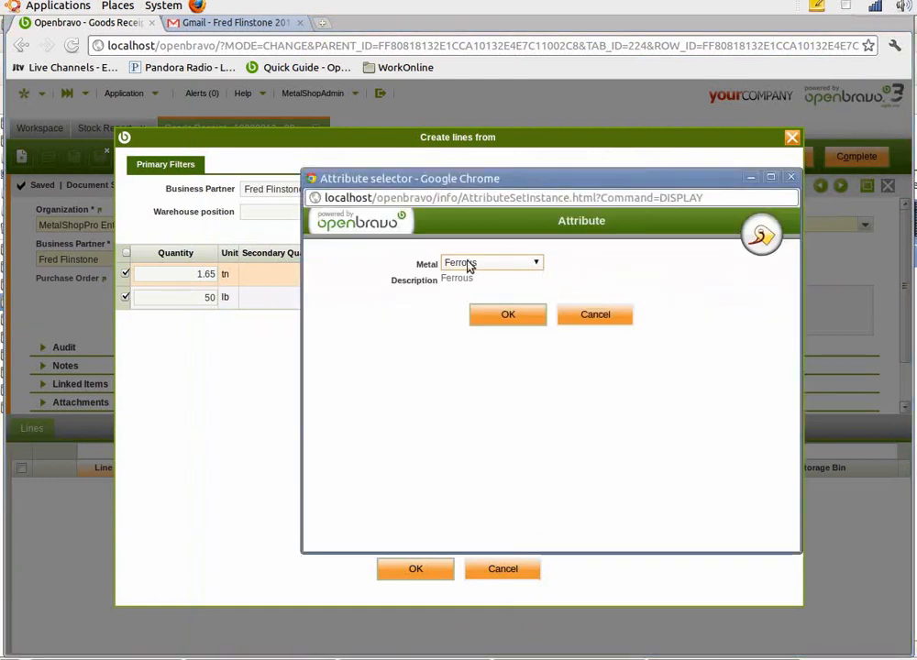
pyautogui.click(502, 315)
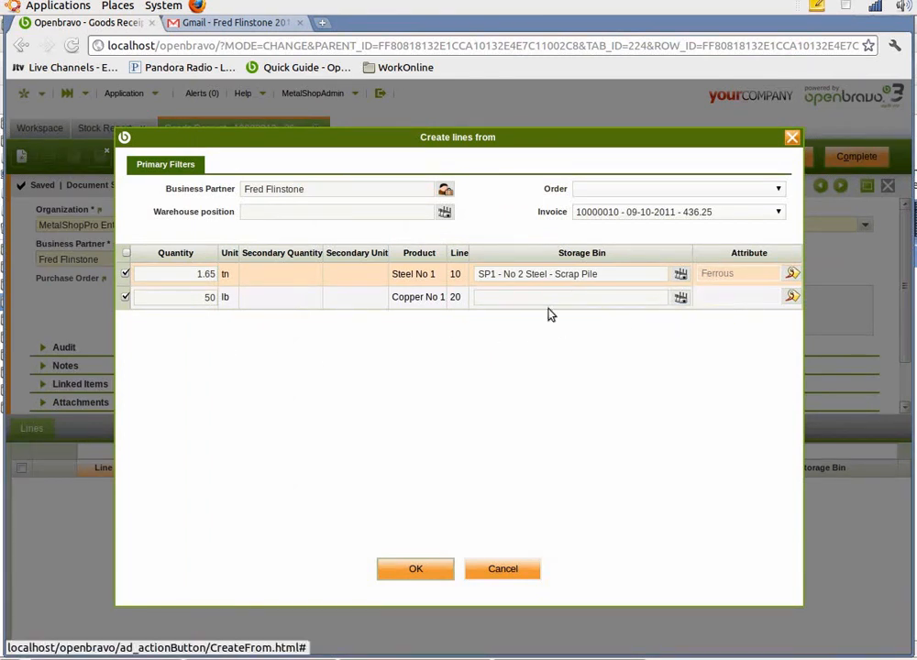
# - Search the storage bins of all warehouses and assign the Copper No 1 line to Garage Back Room with the metal attribute Copper
pyautogui.click(681, 297)
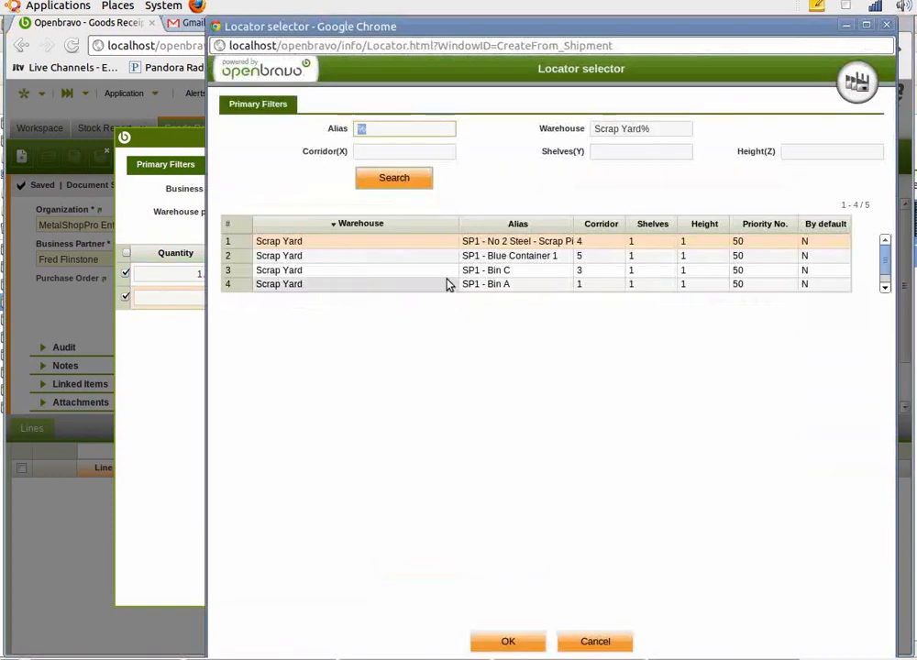
pyautogui.click(662, 133)
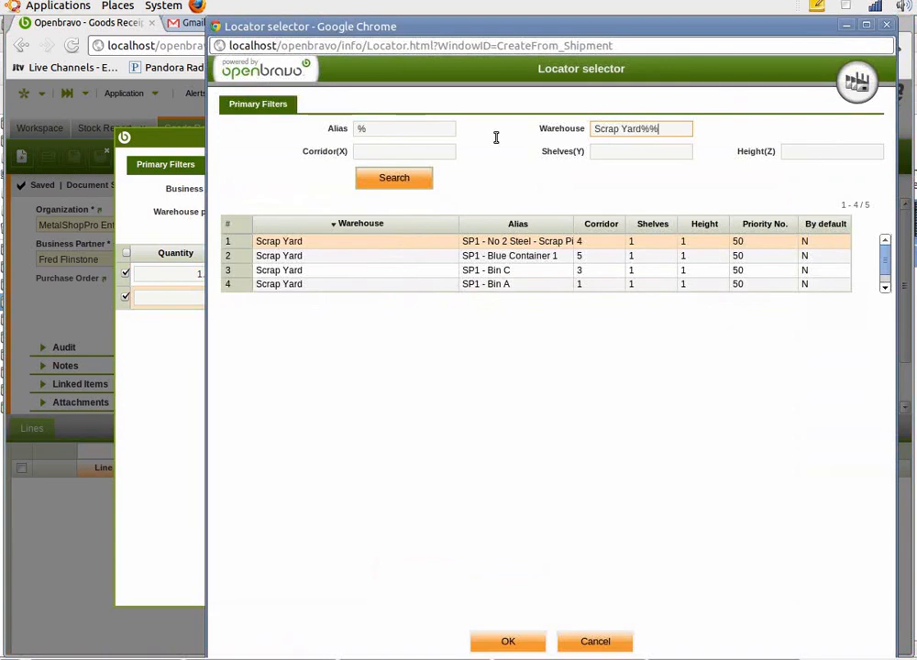
pyautogui.hotkey('ctrl', 'a')
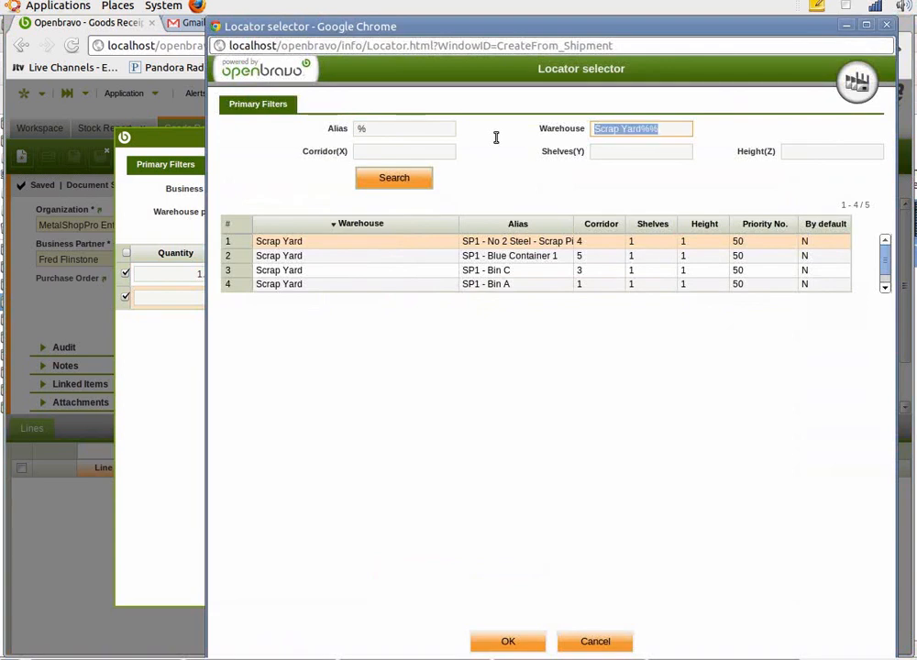
pyautogui.write('%')
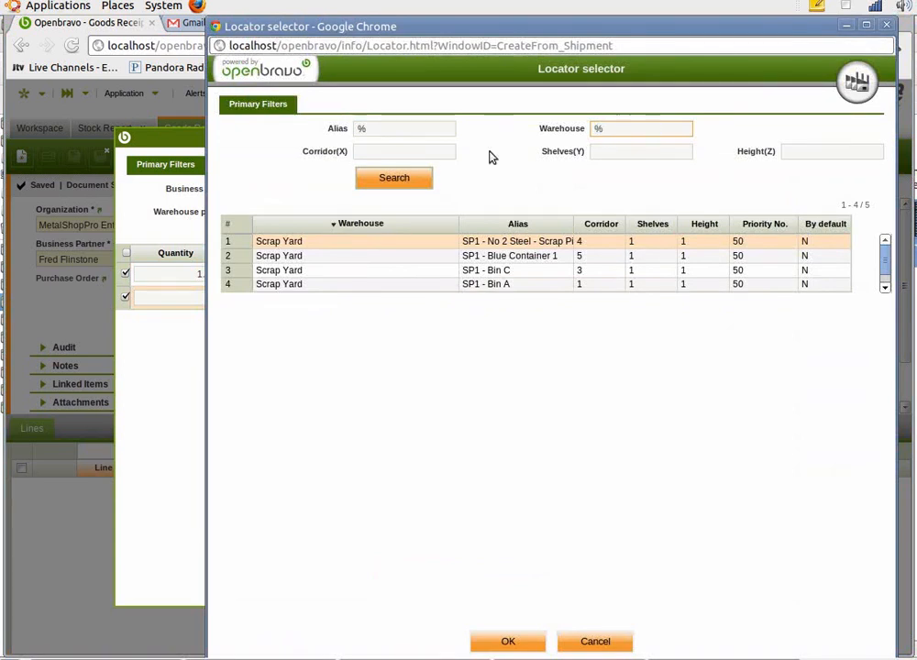
pyautogui.click(423, 182)
pyautogui.click(500, 244)
pyautogui.doubleClick(500, 244)
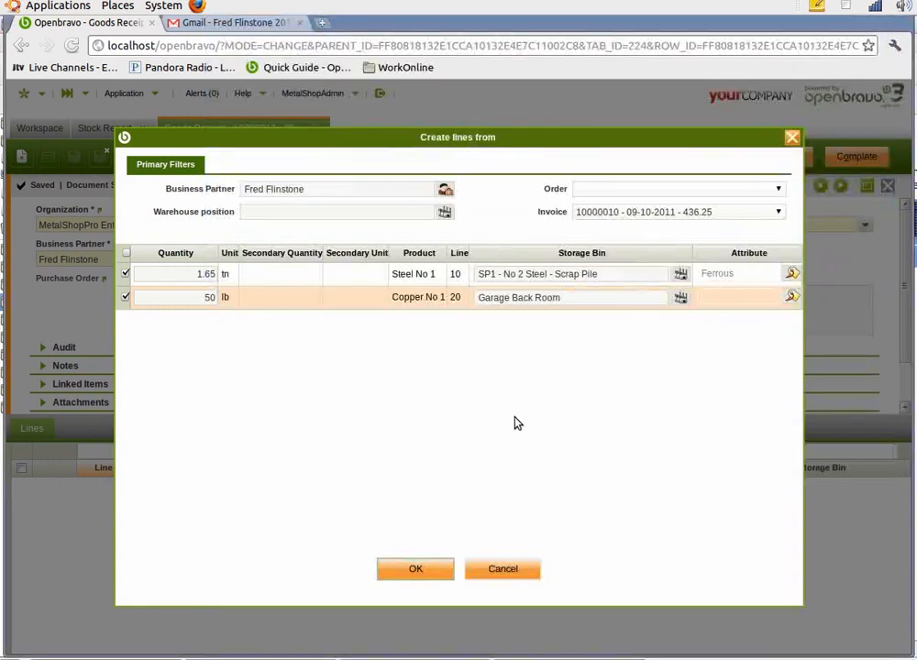
pyautogui.click(791, 296)
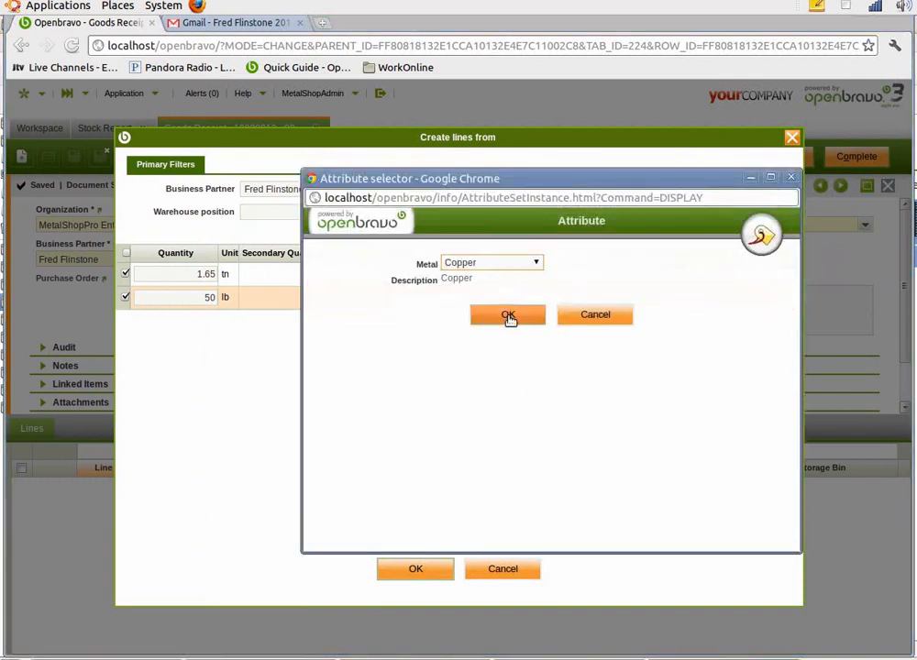
pyautogui.click(509, 315)
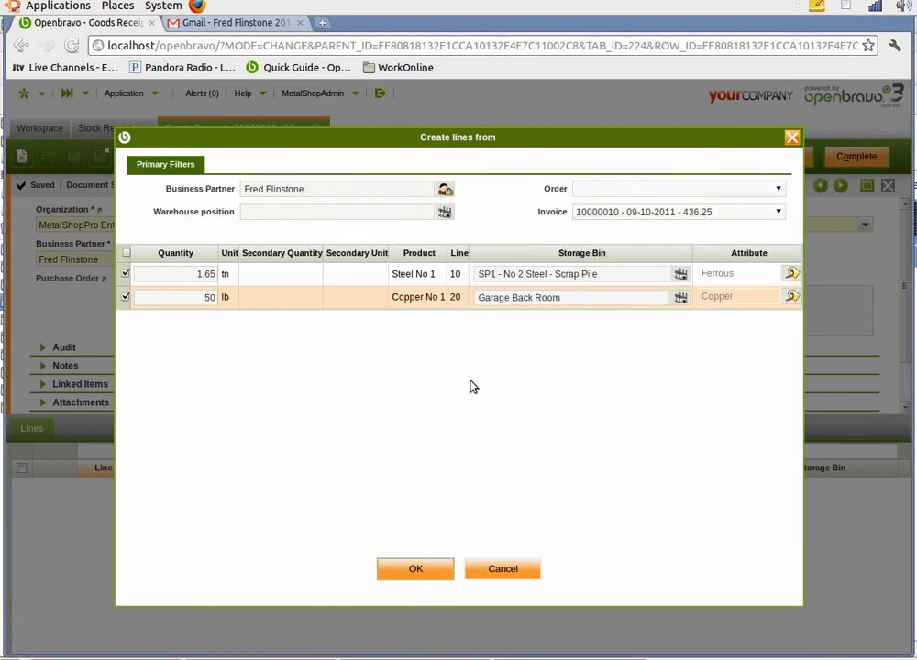
# - Add the two configured lines to the goods receipt and complete the receipt
pyautogui.click(385, 568)
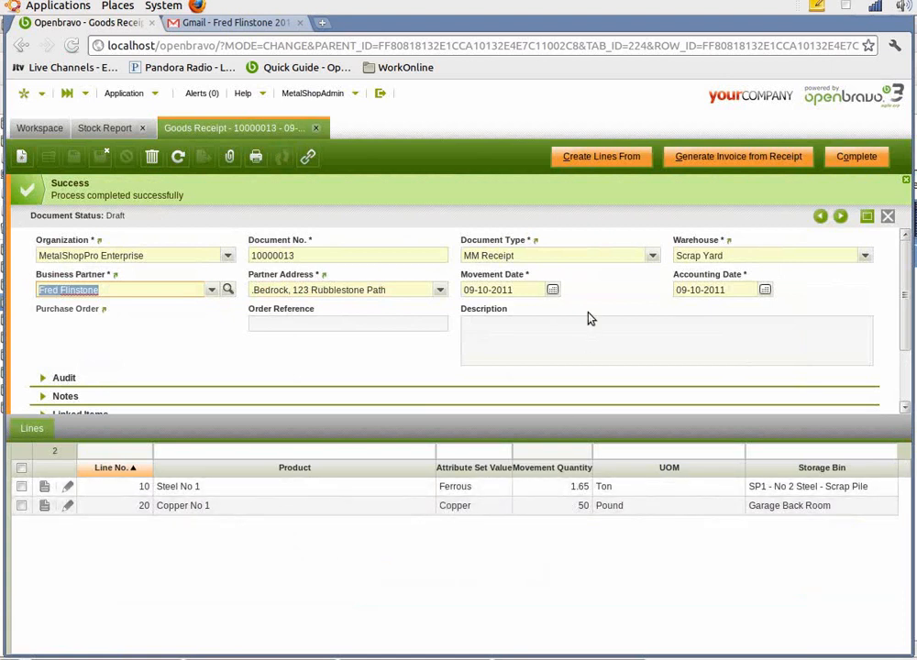
pyautogui.click(855, 161)
pyautogui.click(432, 255)
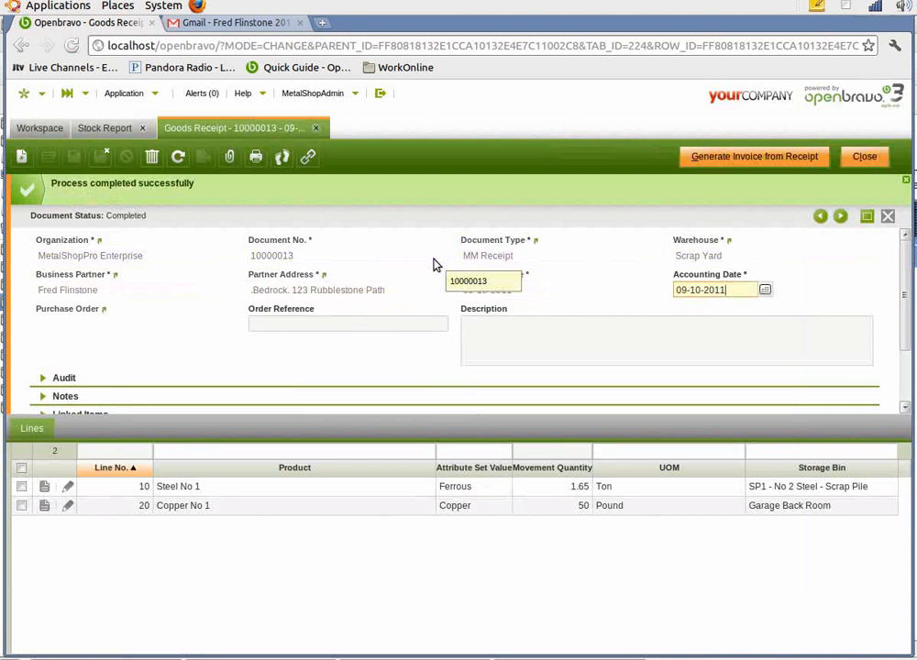
# - Return to the Stock Report and generate it again in HTML format to check the metal stock quantities
pyautogui.click(99, 129)
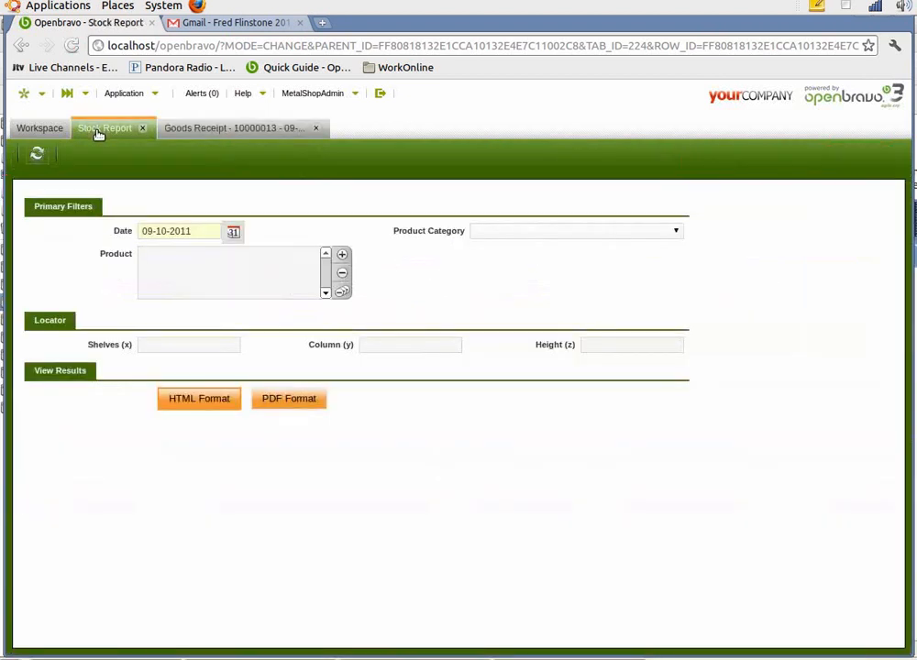
pyautogui.click(199, 406)
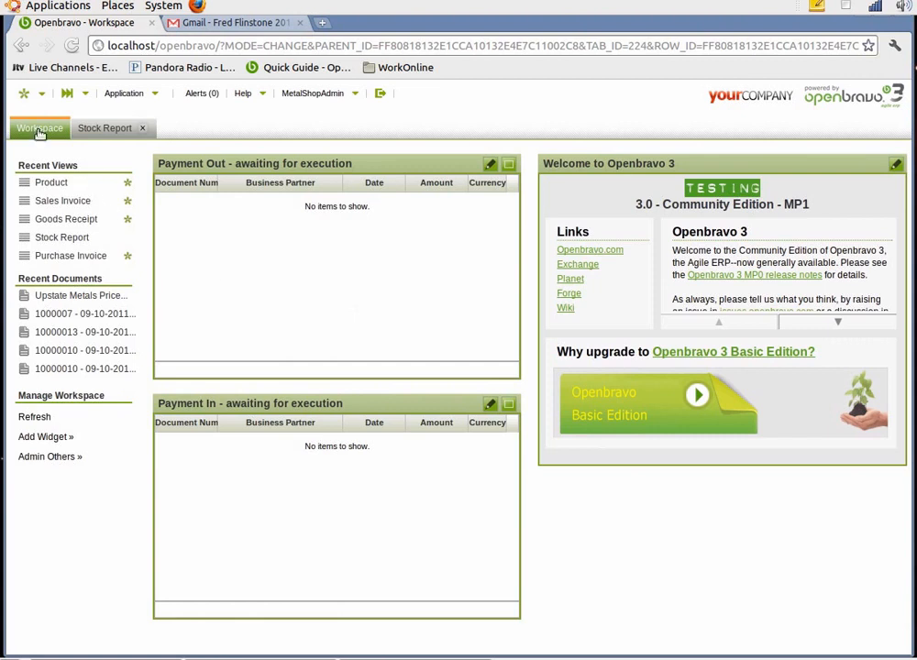
# - Create a new sales invoice with Upstate Metals as the business partner
pyautogui.click(37, 96)
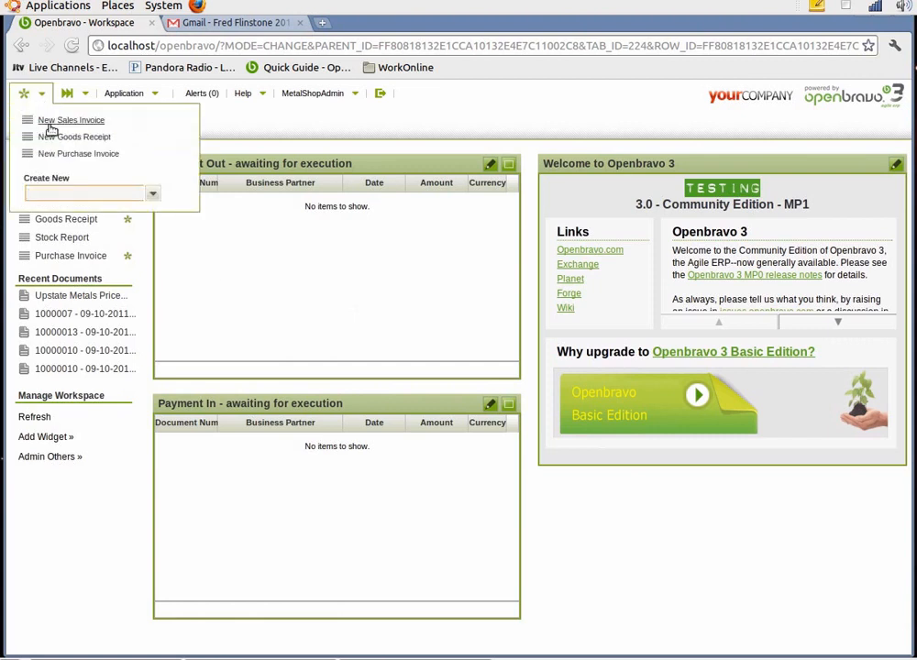
pyautogui.click(59, 120)
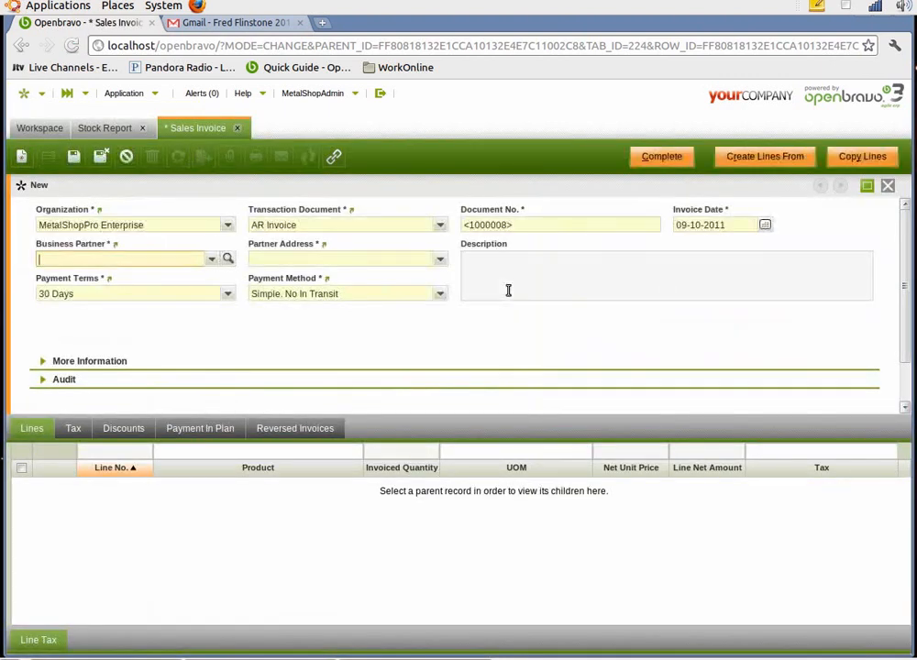
pyautogui.click(211, 261)
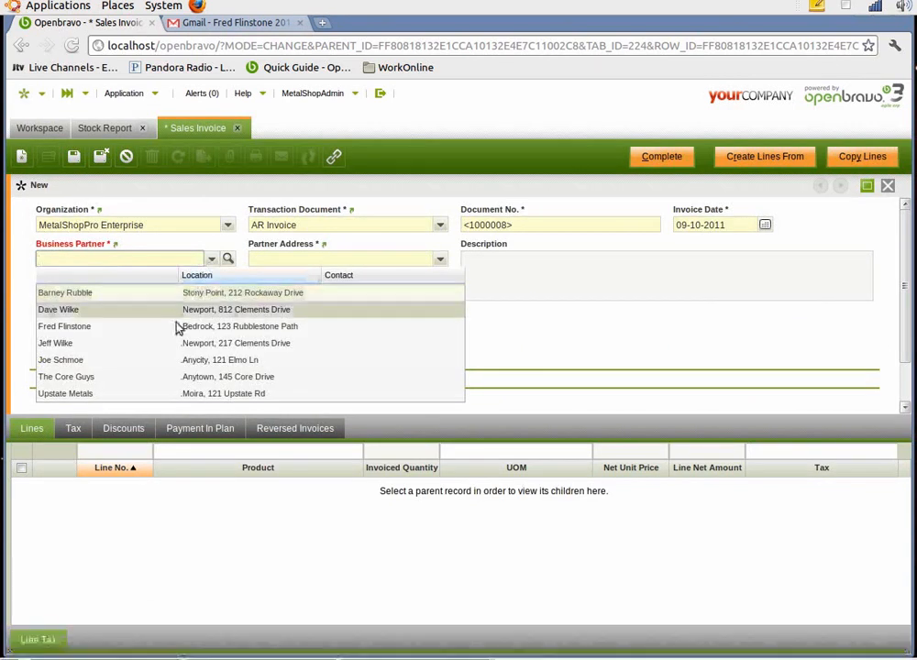
pyautogui.click(154, 395)
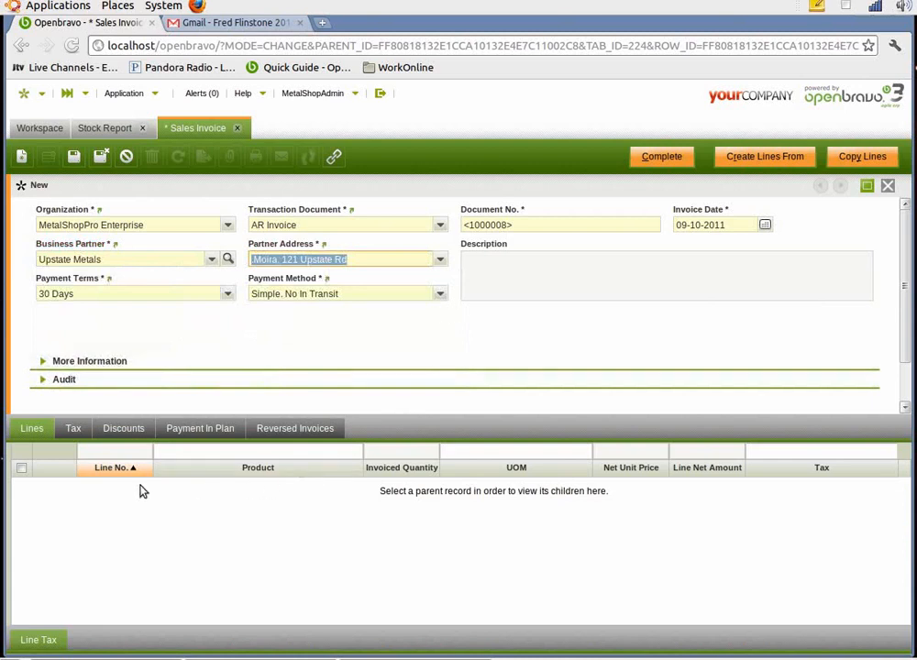
# - Save the invoice header and start a new invoice line with Steel No 1 as the product
pyautogui.click(31, 429)
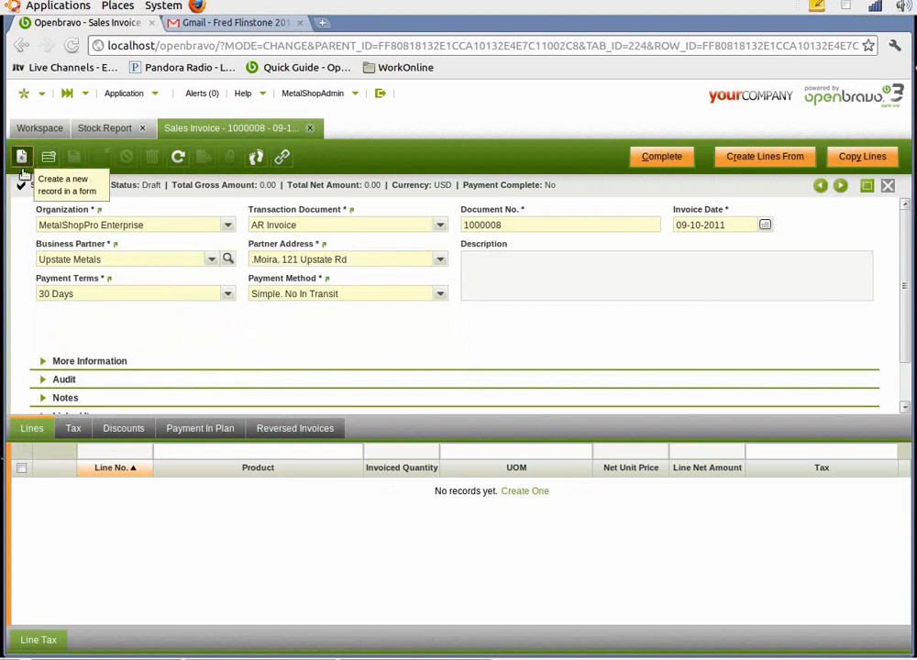
pyautogui.click(23, 158)
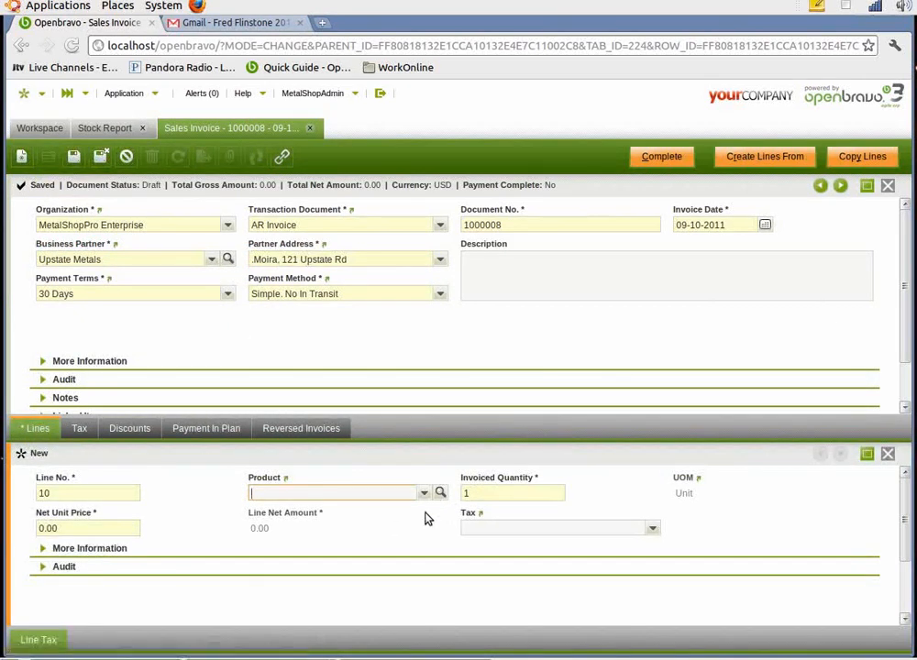
pyautogui.click(423, 493)
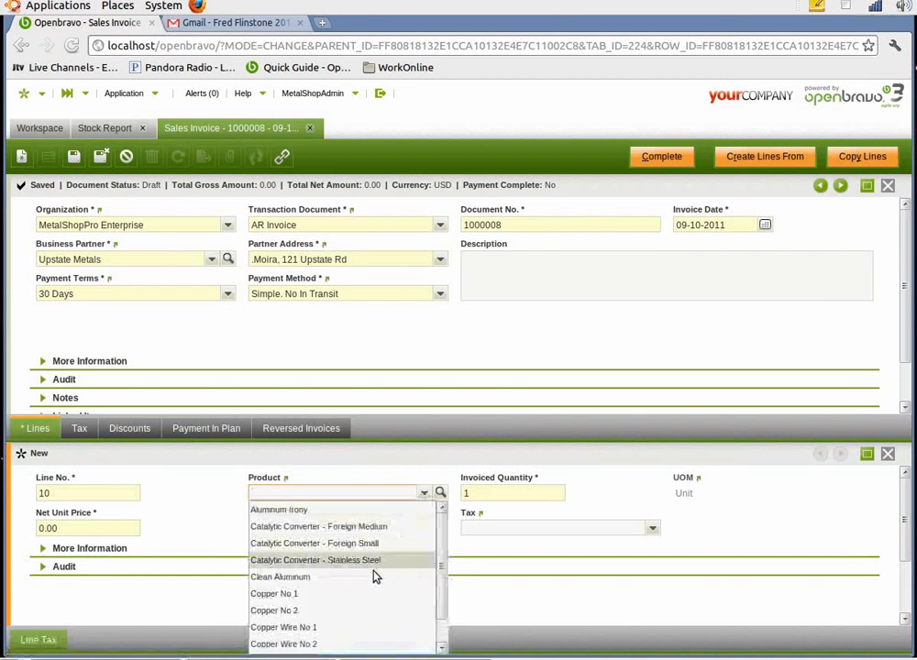
pyautogui.scroll(-1, 362, 596)
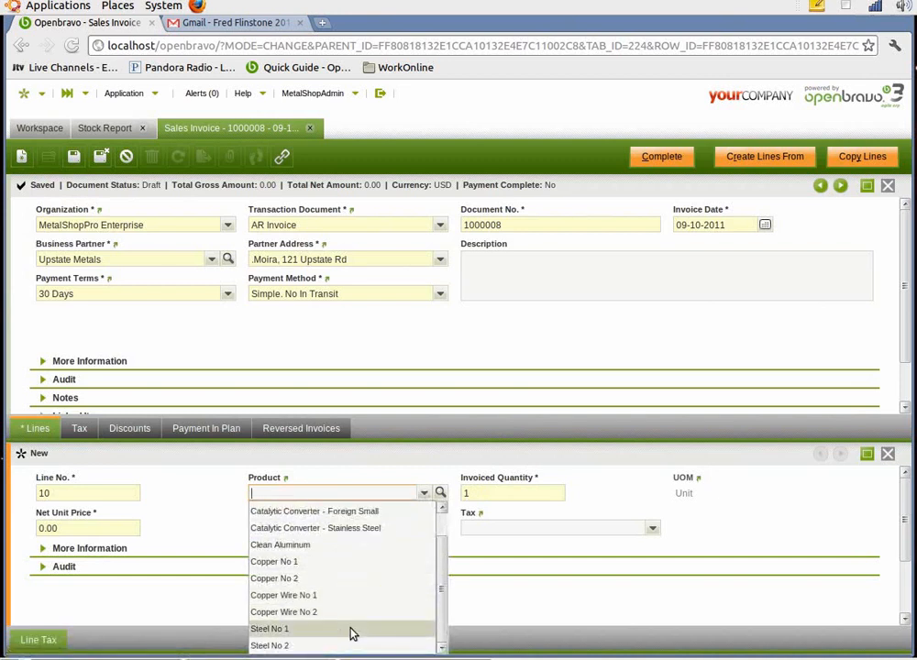
pyautogui.click(356, 631)
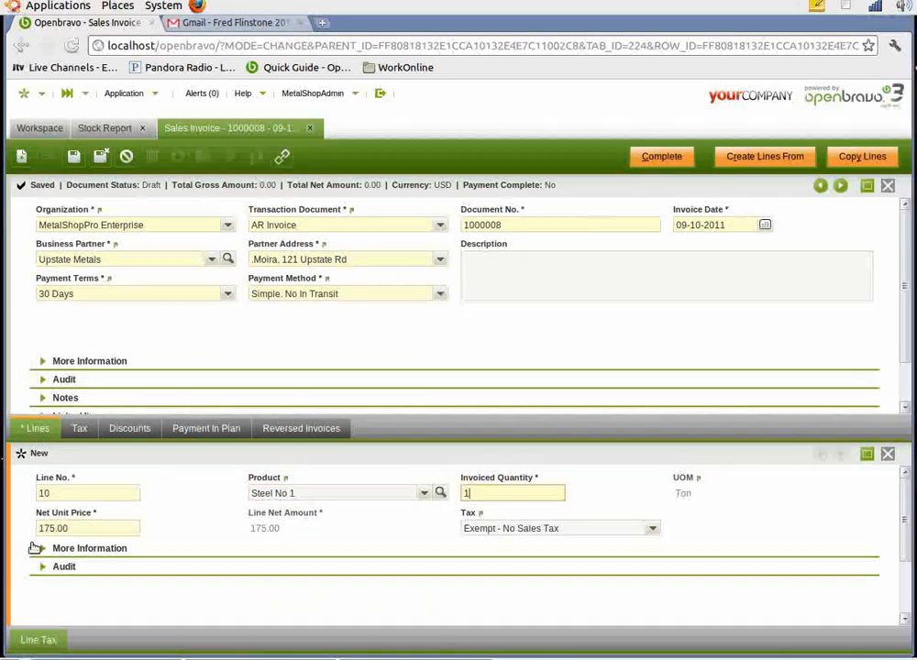
# - Filter the product selector by the Upstate Metals Price List and reselect Steel No 1 for the invoice line
pyautogui.click(440, 493)
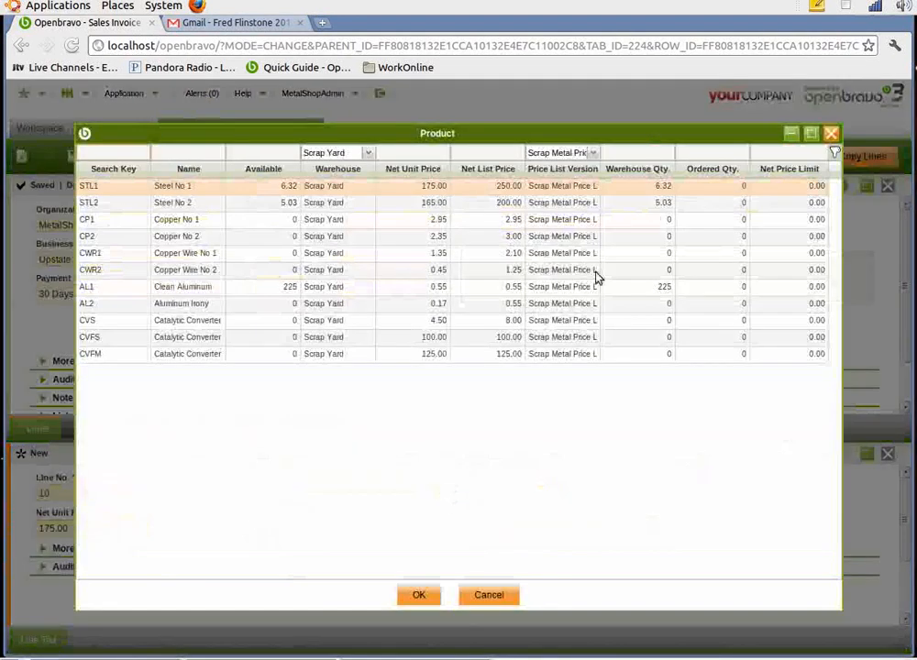
pyautogui.click(593, 154)
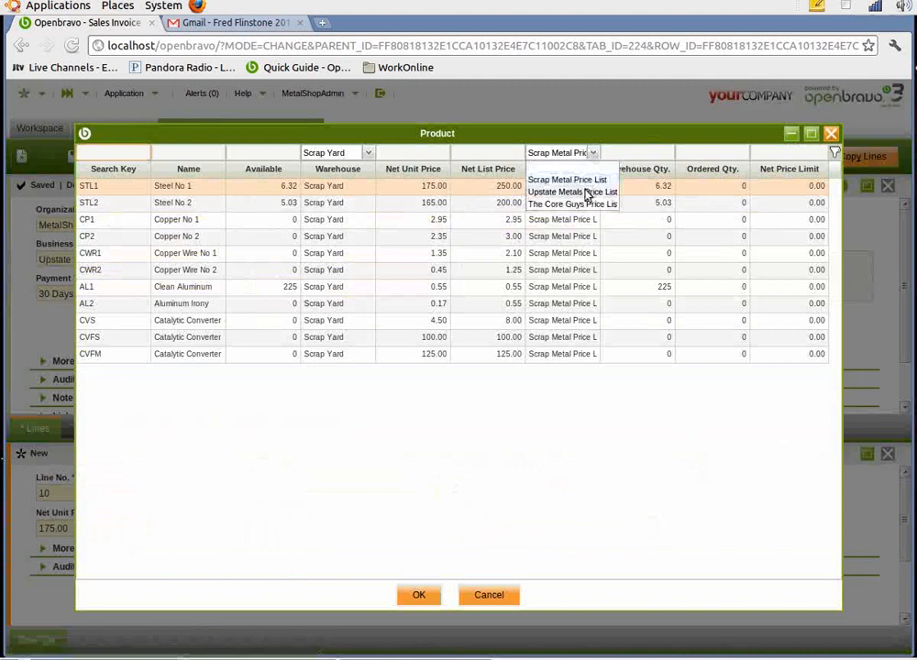
pyautogui.click(586, 193)
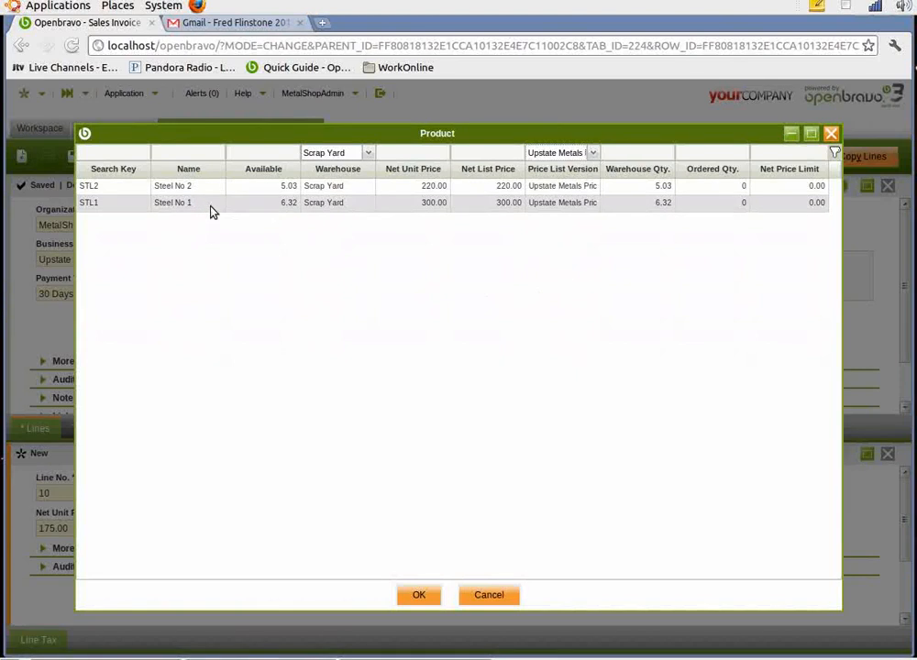
pyautogui.click(265, 206)
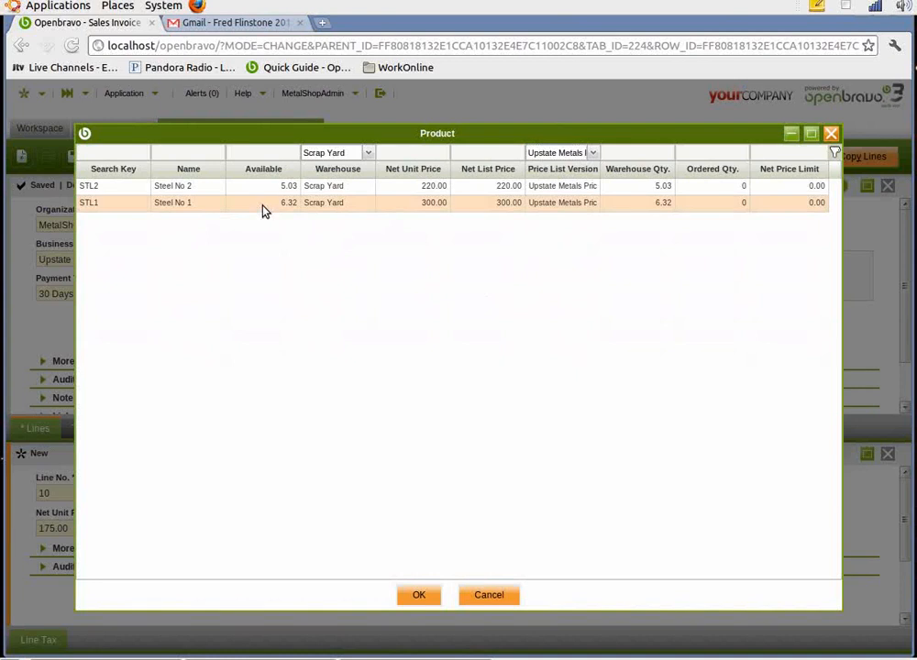
pyautogui.click(418, 595)
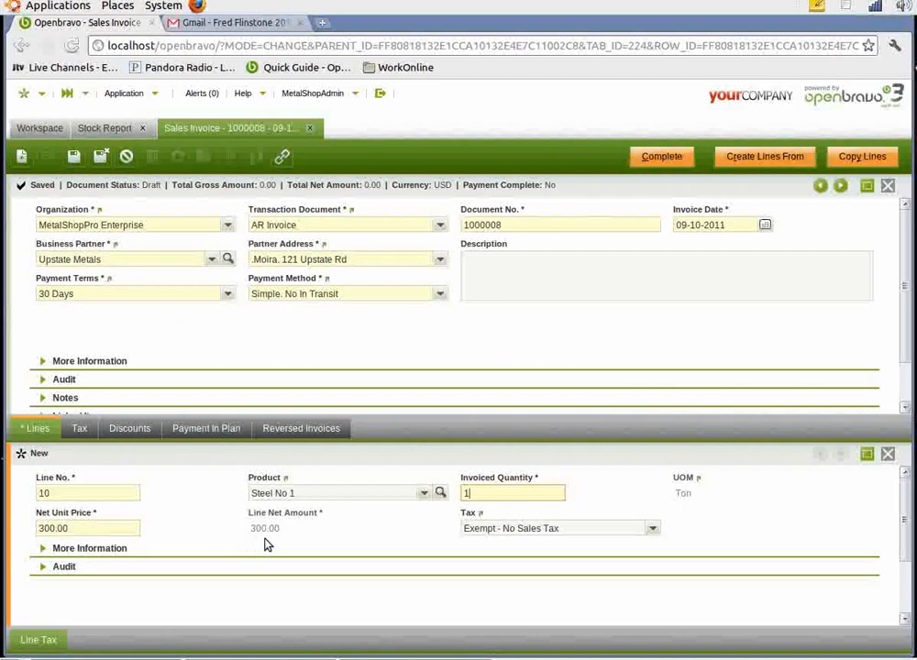
# - Set the Steel No 1 line's invoiced quantity to 9, save it, and complete the sales invoice
pyautogui.doubleClick(524, 492)
pyautogui.write('9')
pyautogui.click(76, 158)
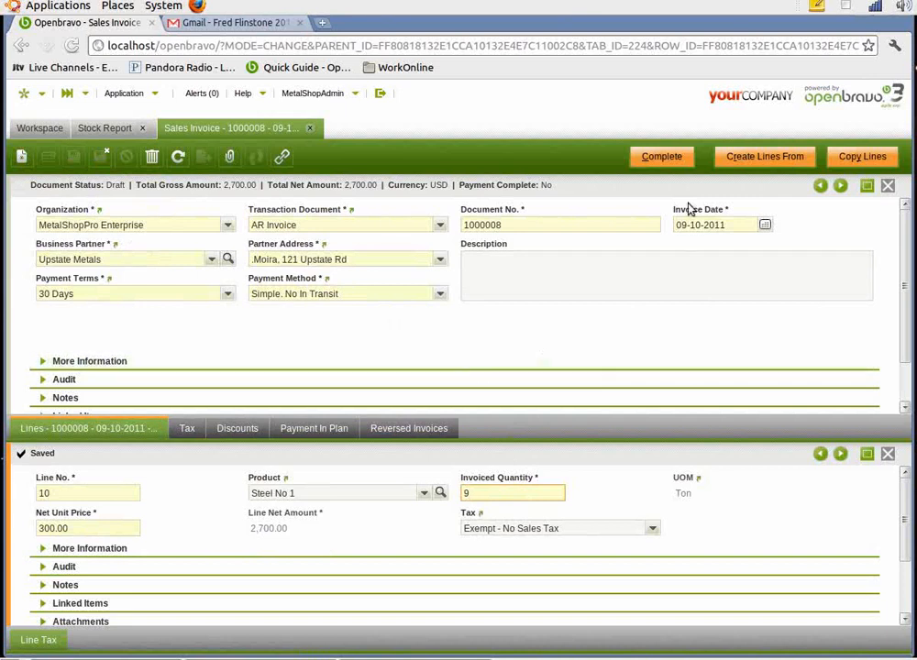
pyautogui.click(675, 161)
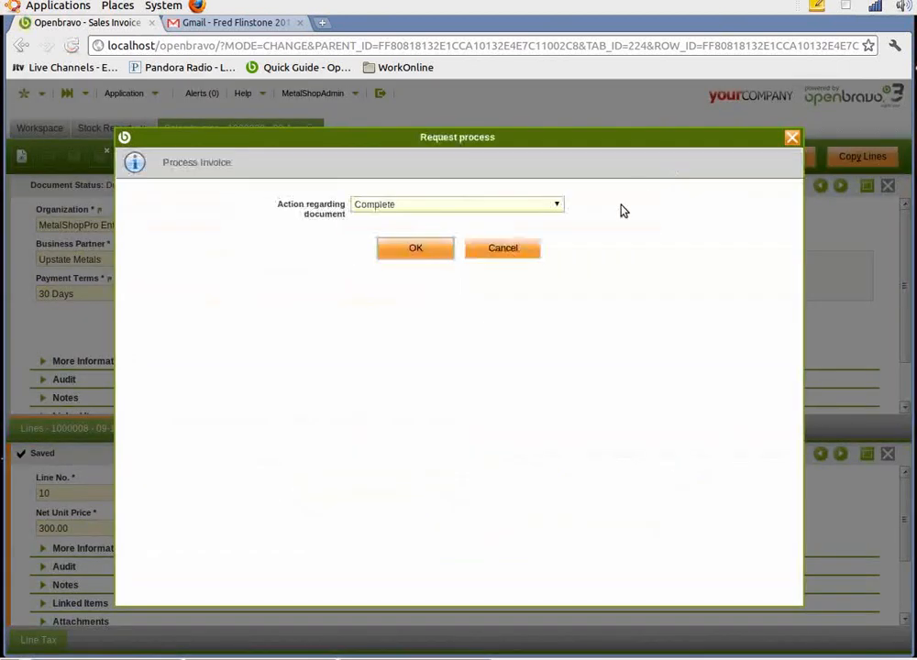
pyautogui.click(431, 249)
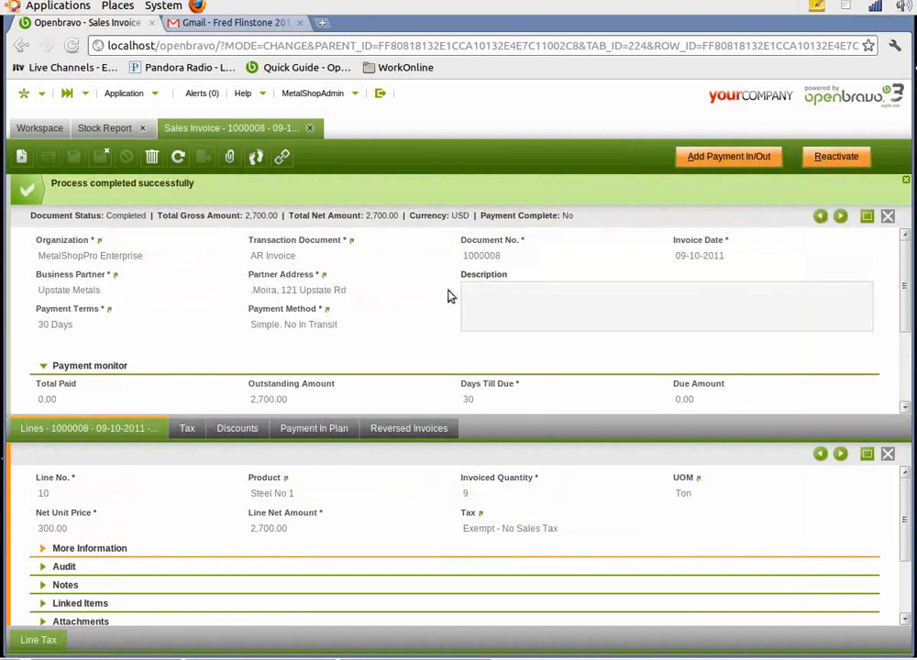
# - Add a payment in for the full 2700 to the invoice, using Process Received Payment(s) and Deposit
pyautogui.click(730, 158)
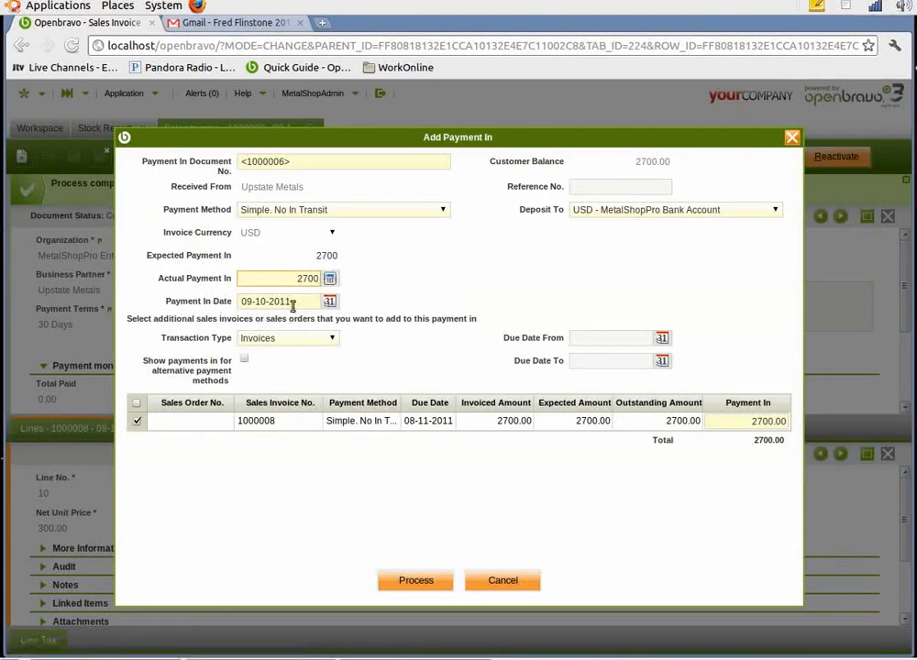
pyautogui.click(412, 581)
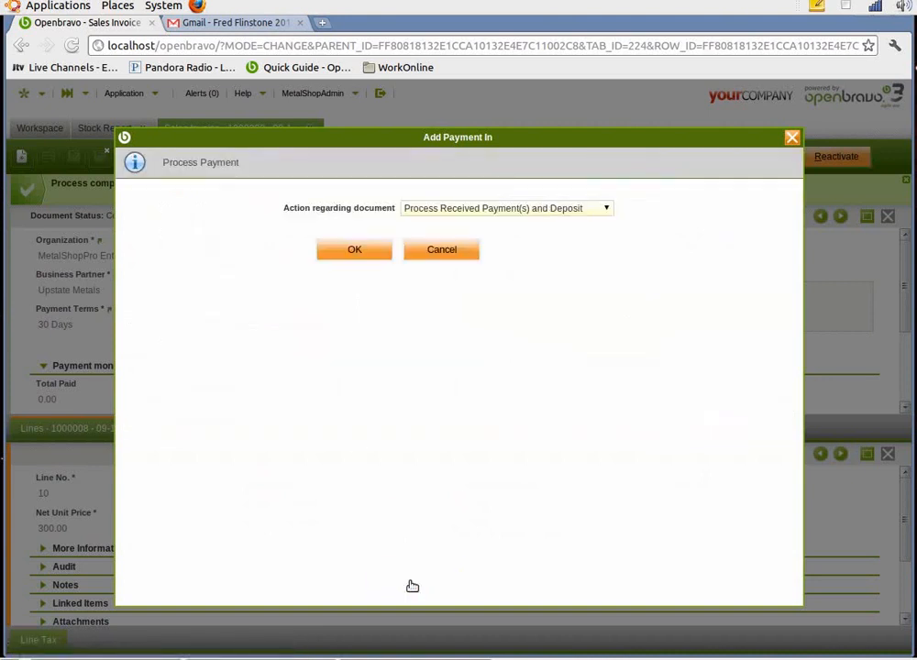
pyautogui.click(354, 254)
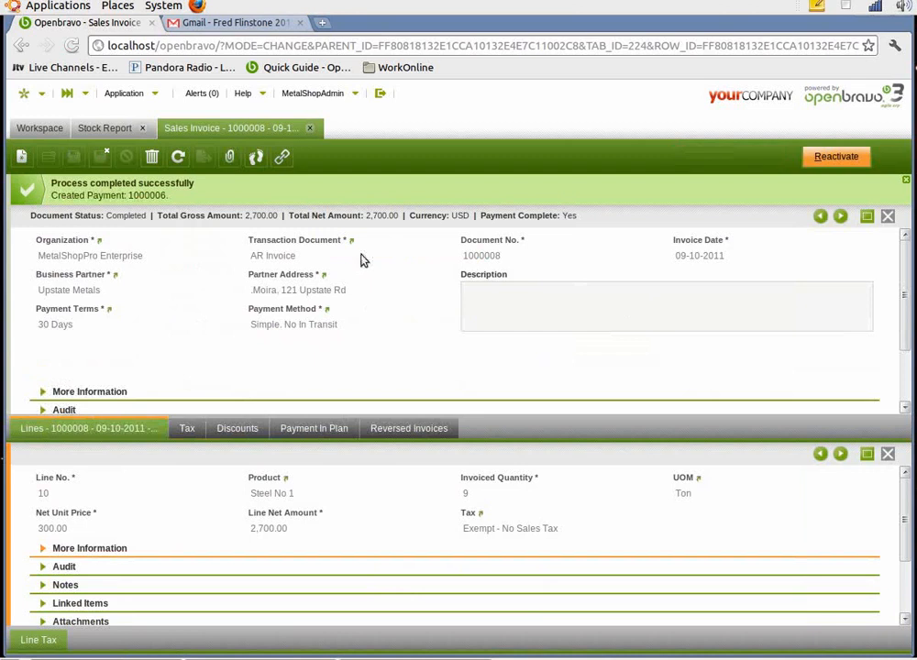
pyautogui.click(846, 11)
pyautogui.click(851, 21)
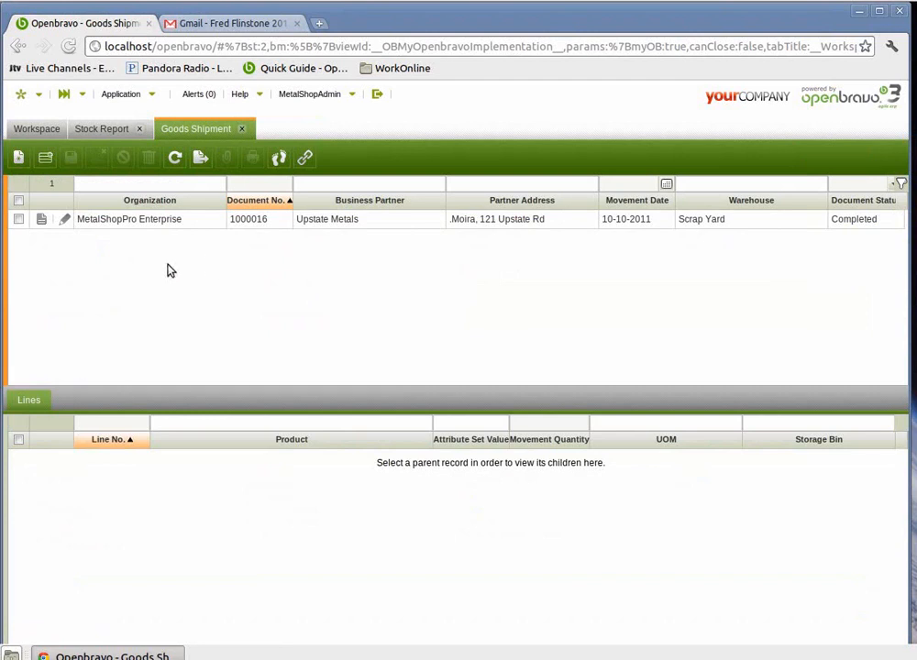
# - Create and save a new goods shipment for Upstate Metals, with the partner's own address as the delivery location
pyautogui.click(18, 161)
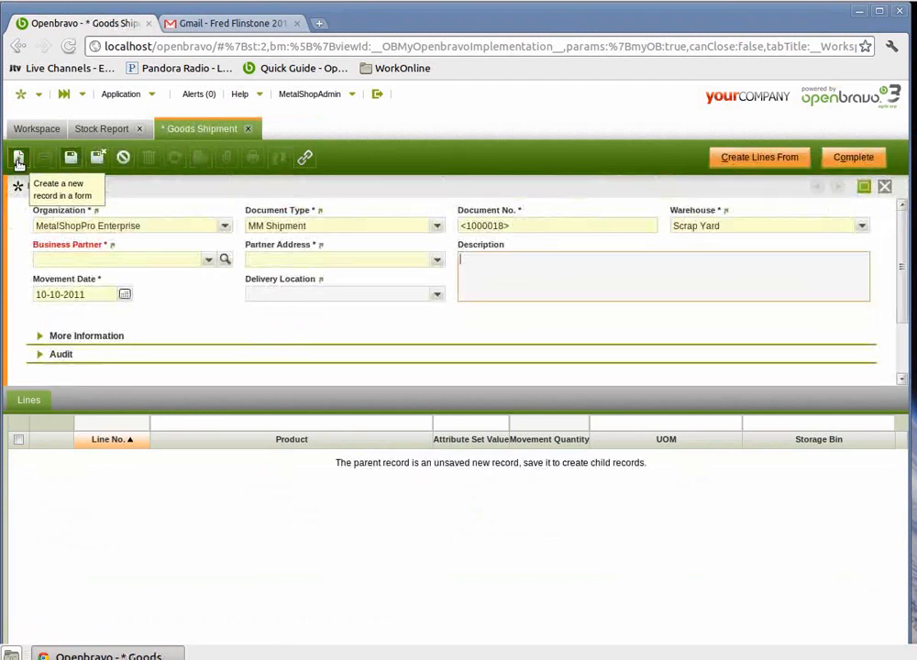
pyautogui.click(209, 260)
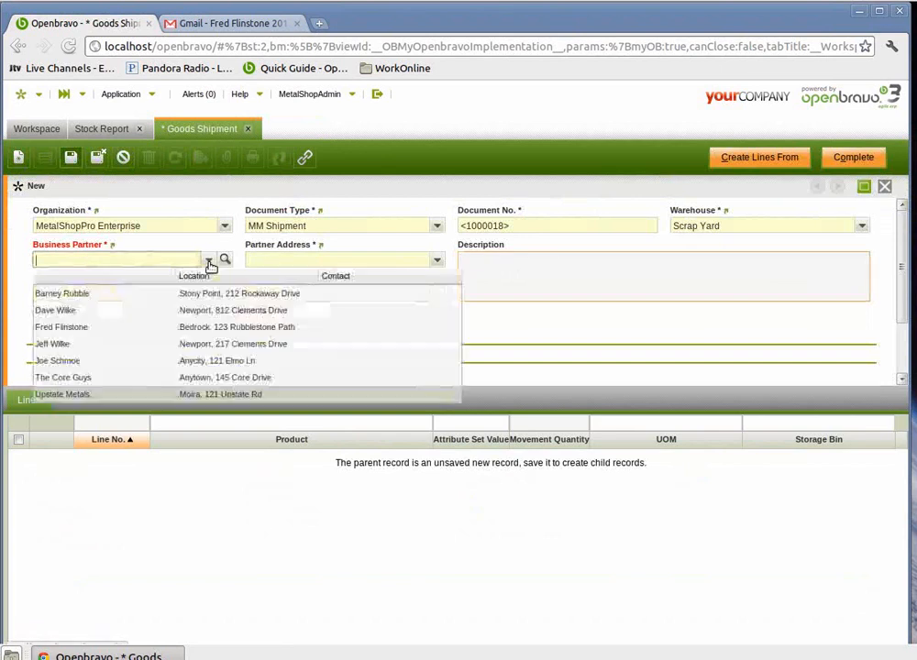
pyautogui.click(151, 395)
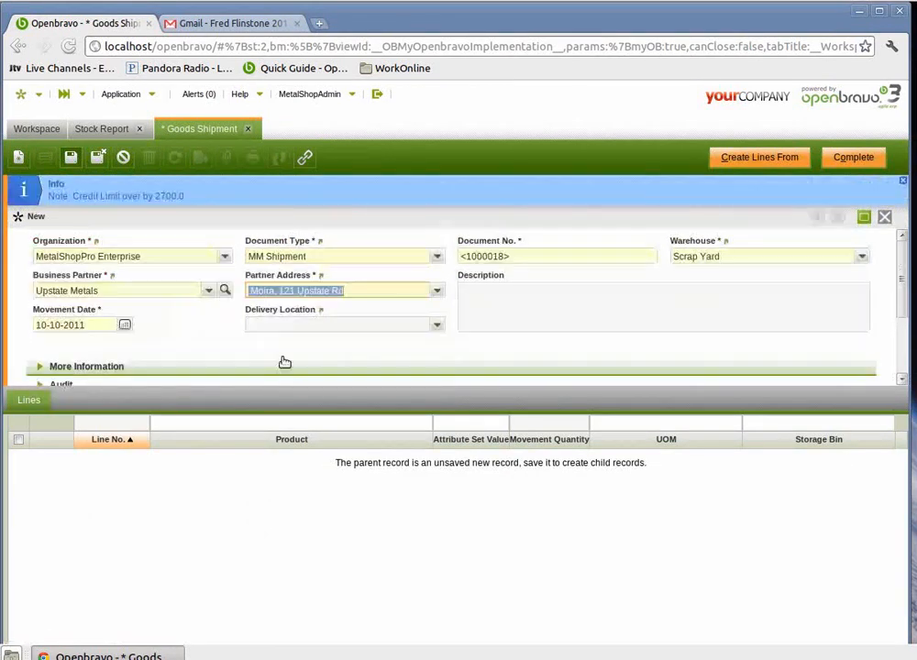
pyautogui.click(439, 328)
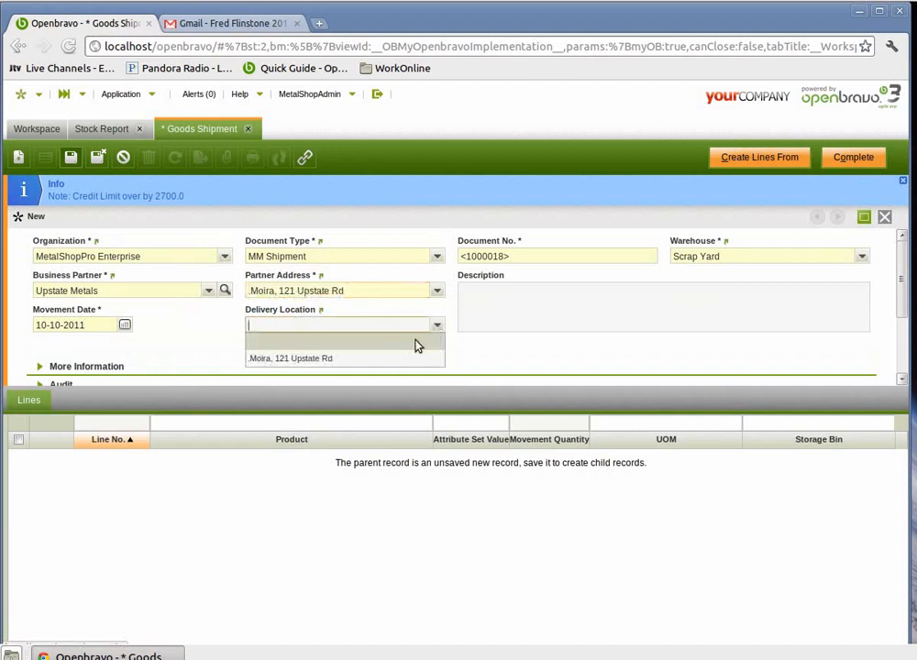
pyautogui.click(385, 361)
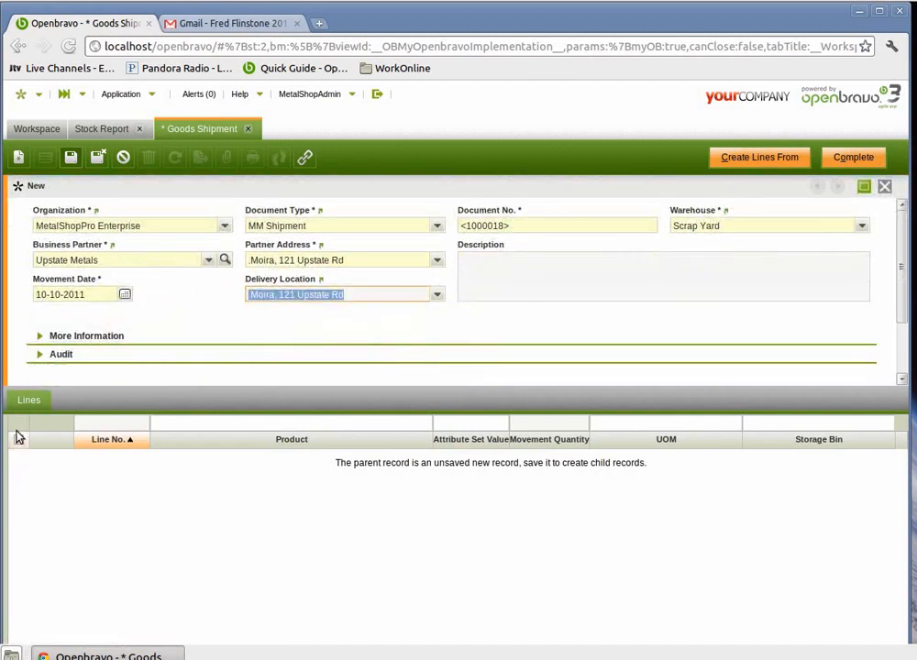
pyautogui.click(71, 156)
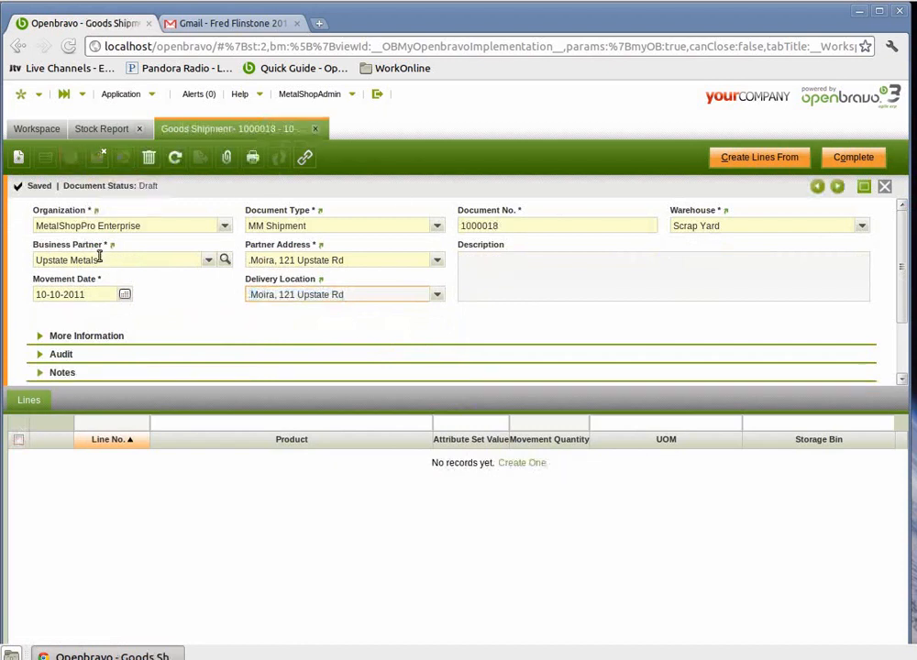
# - Add a shipment line for the Steel No 1 stock in Garage Back Room and save it
pyautogui.click(29, 400)
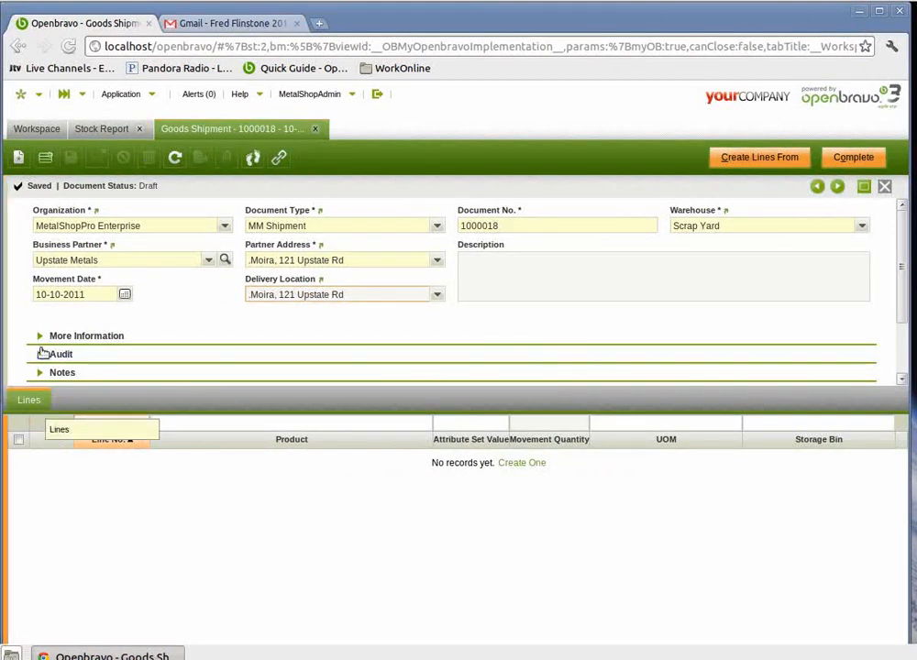
pyautogui.click(17, 160)
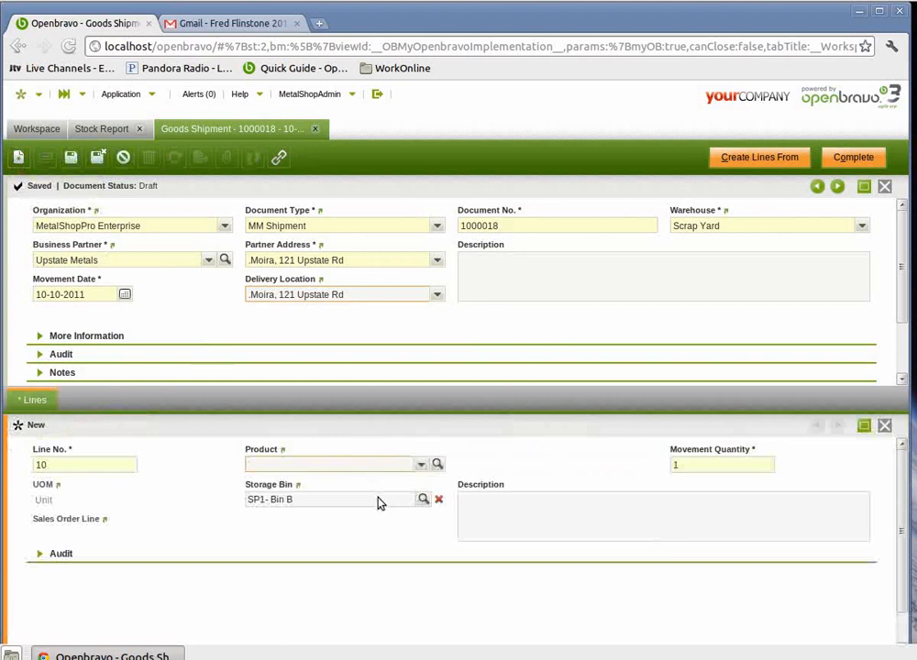
pyautogui.click(437, 466)
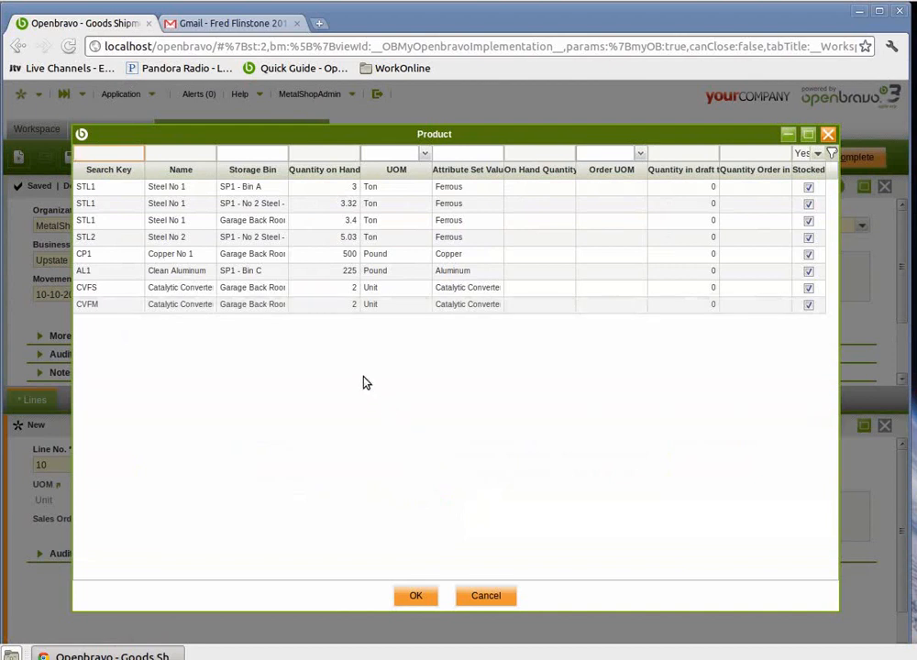
pyautogui.click(252, 225)
pyautogui.doubleClick(252, 225)
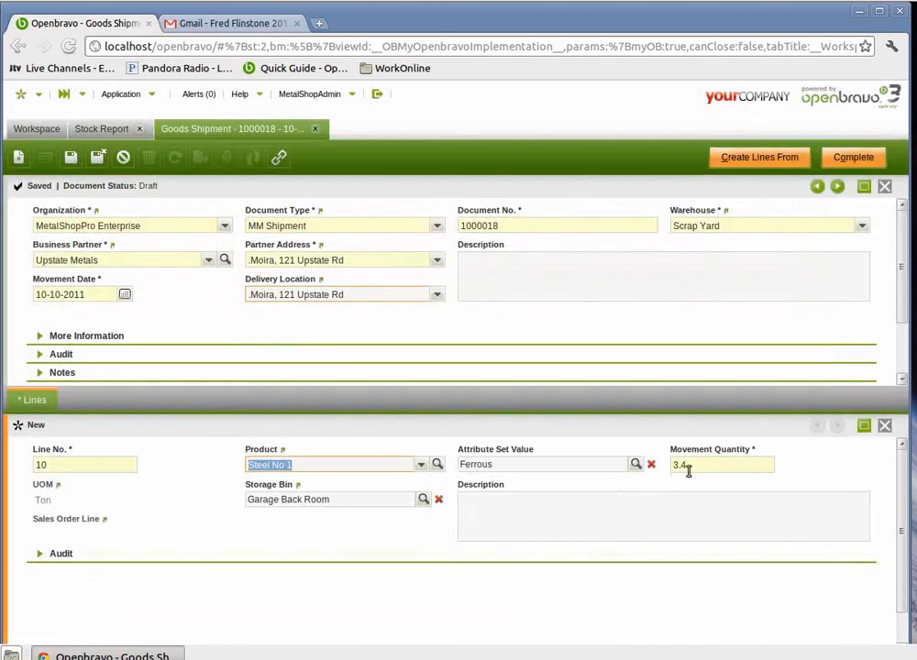
pyautogui.click(71, 158)
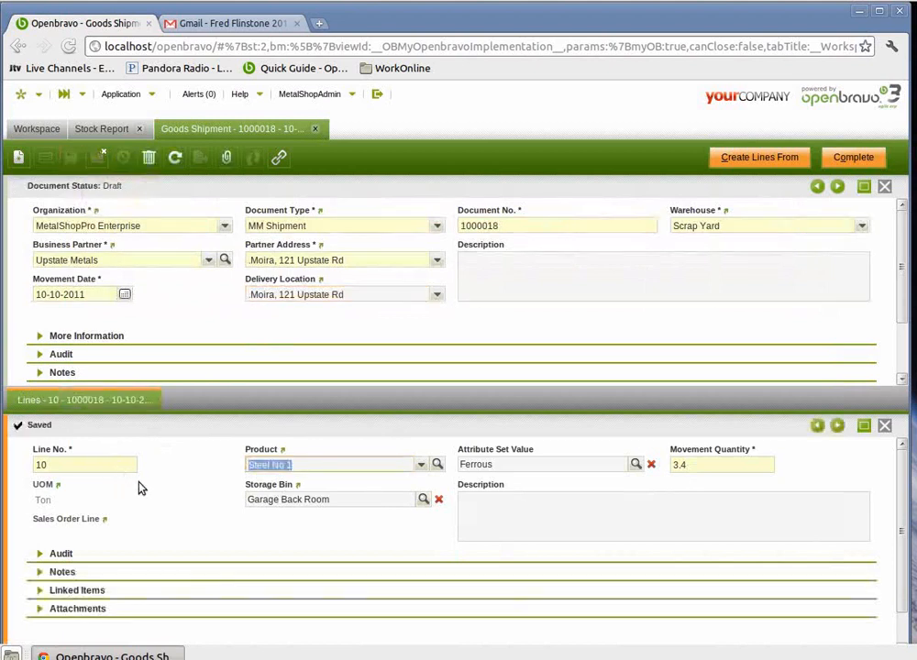
# - Add a second shipment line for the Steel No 1 stock in SP1 - Bin A and save it
pyautogui.click(17, 160)
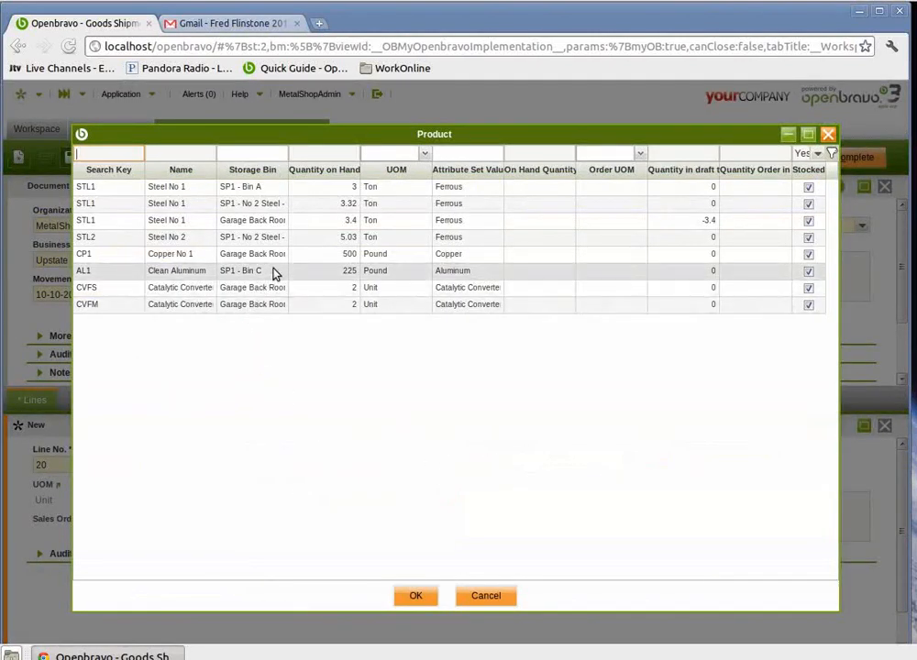
pyautogui.doubleClick(246, 190)
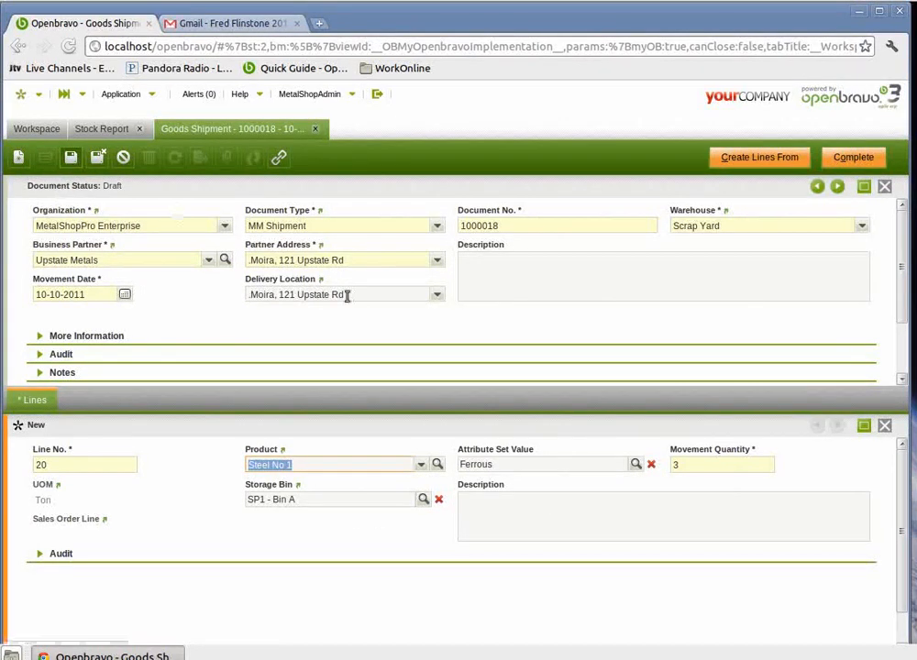
pyautogui.click(72, 159)
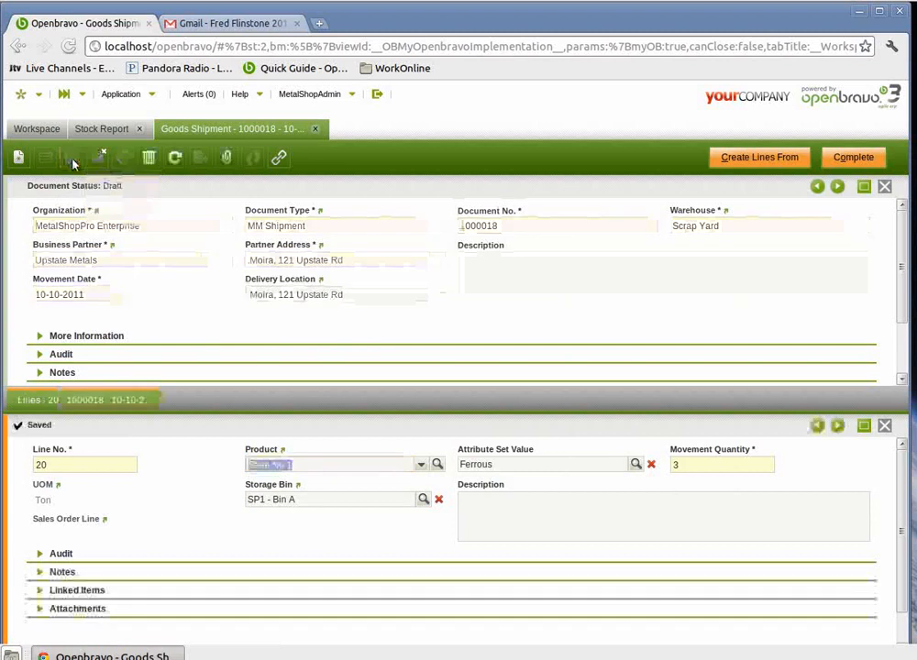
# - Add a third shipment line for the Steel No 1 stock in SP1 - No 2 Steel - Scrap Pile with movement quantity 2.6 and save it
pyautogui.click(19, 163)
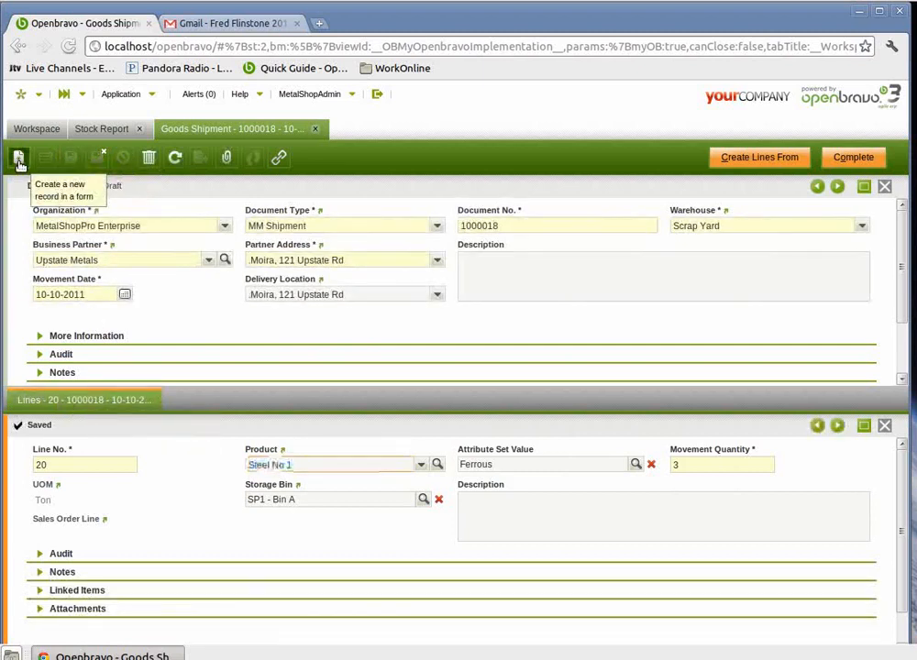
pyautogui.click(438, 467)
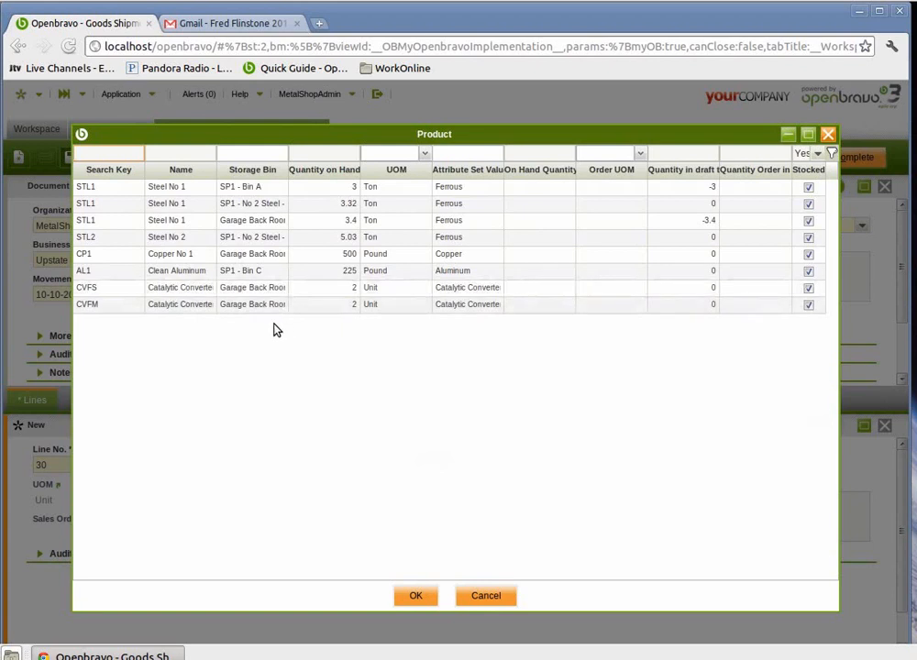
pyautogui.click(257, 205)
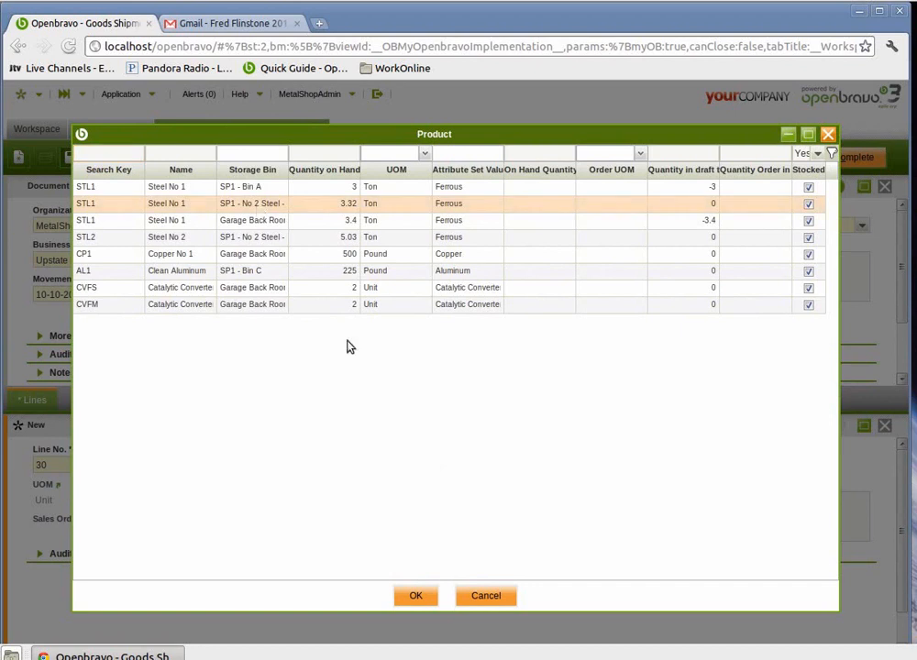
pyautogui.click(417, 596)
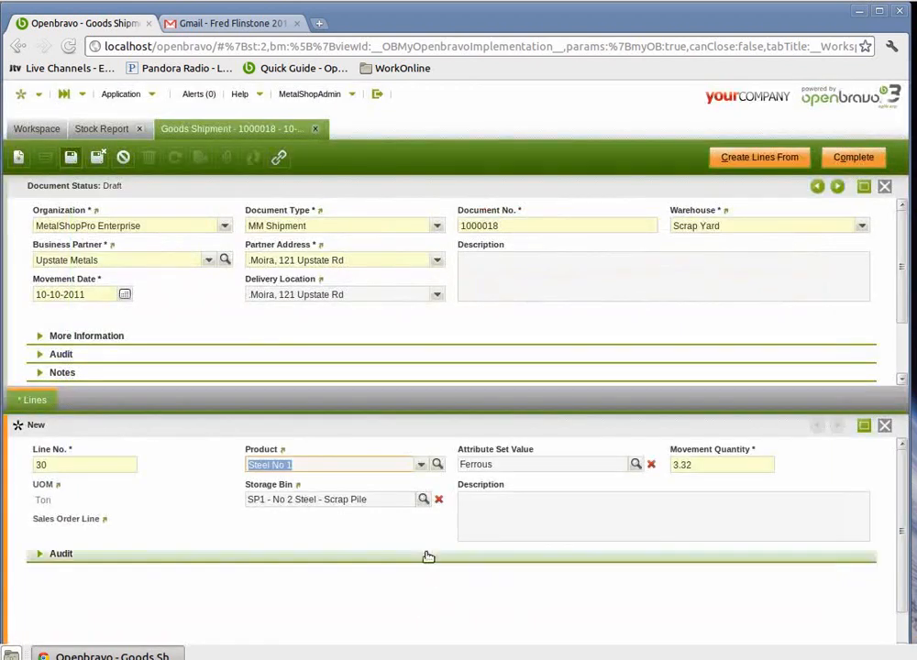
pyautogui.click(697, 470)
pyautogui.doubleClick(697, 469)
pyautogui.write('2.6')
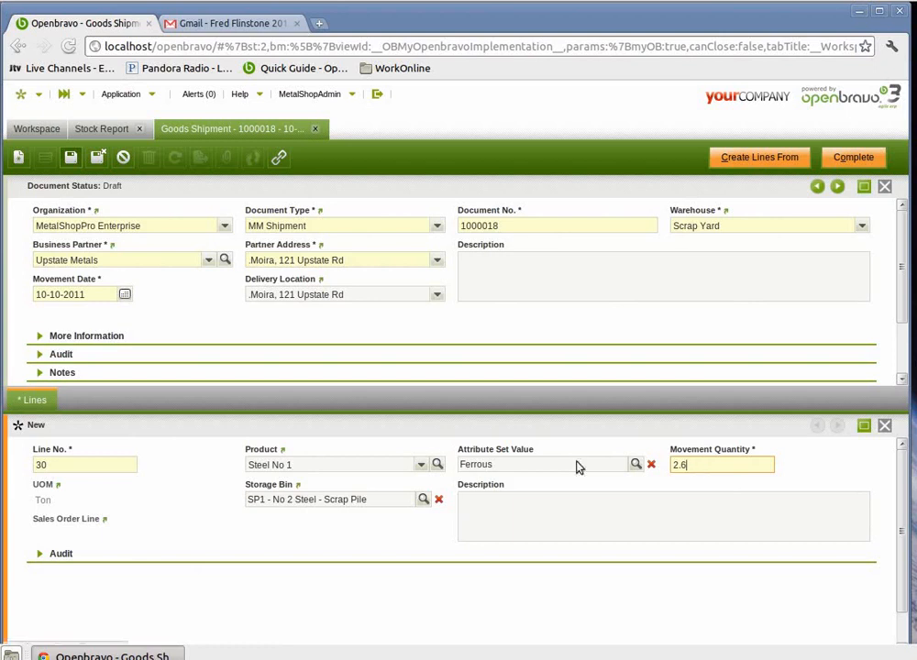
pyautogui.click(20, 159)
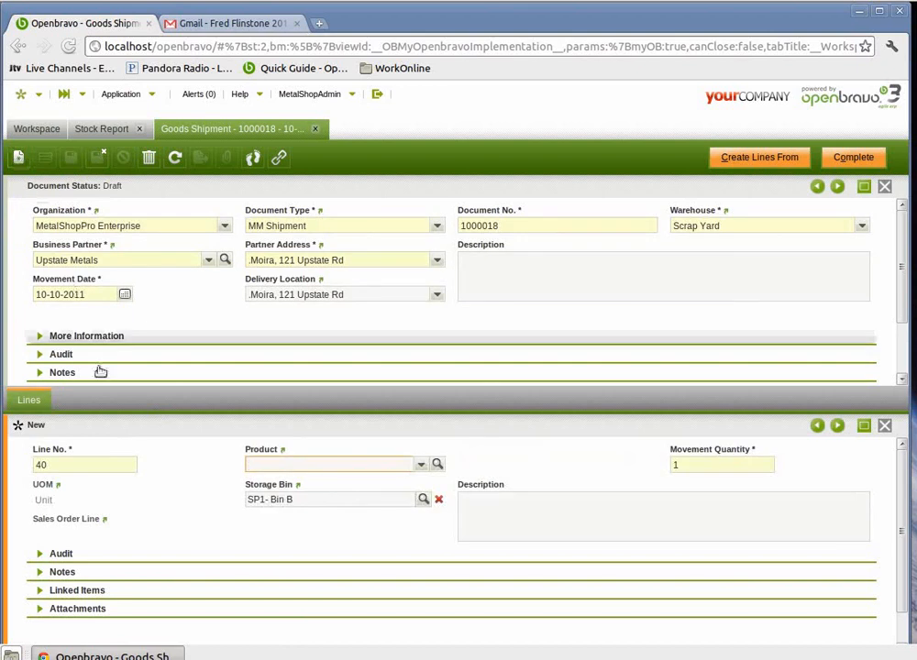
# - Process the Upstate Metals goods shipment with the Complete action and close the shipment record
pyautogui.click(853, 158)
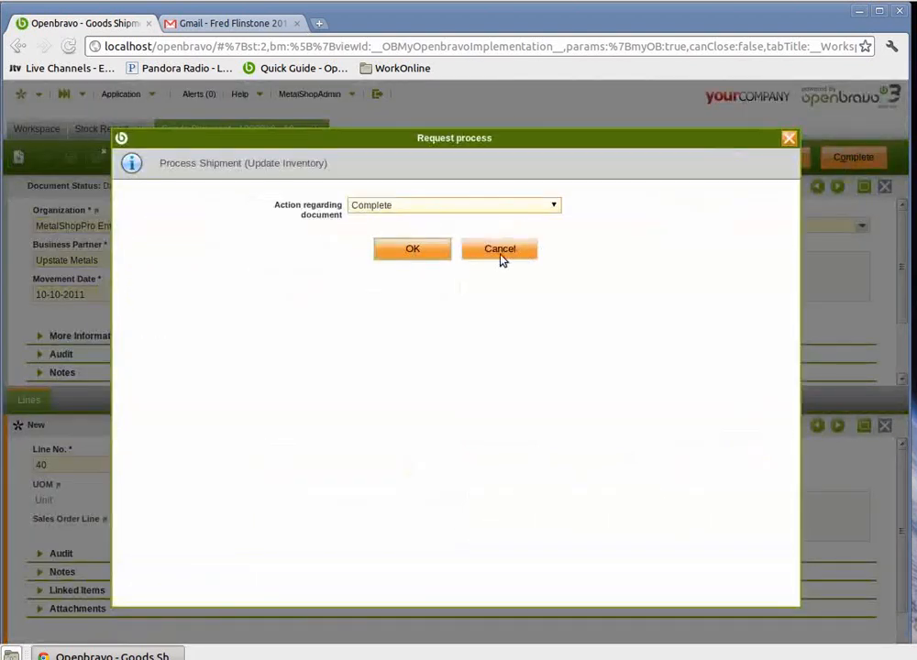
pyautogui.click(434, 250)
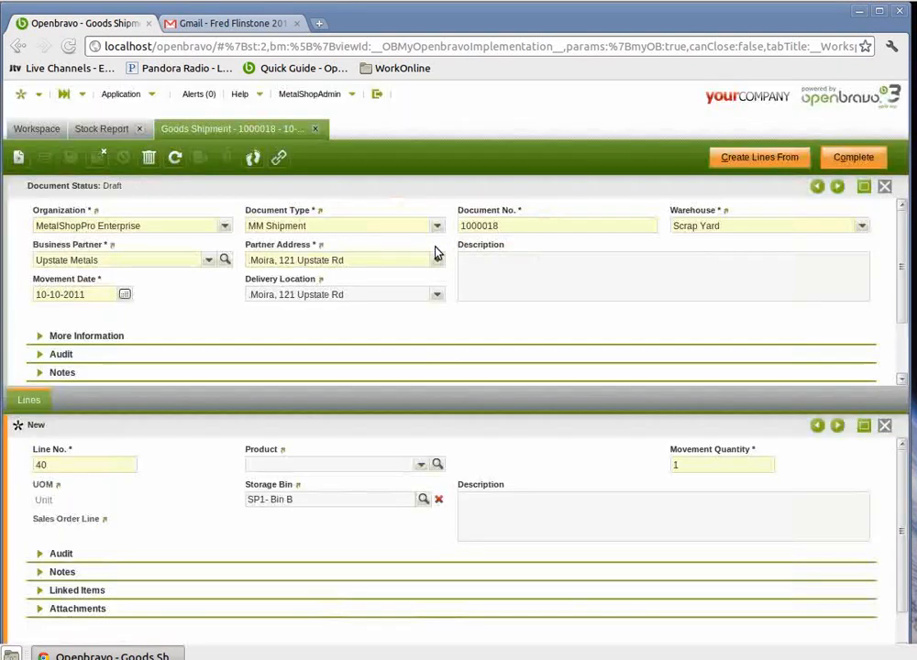
pyautogui.click(316, 130)
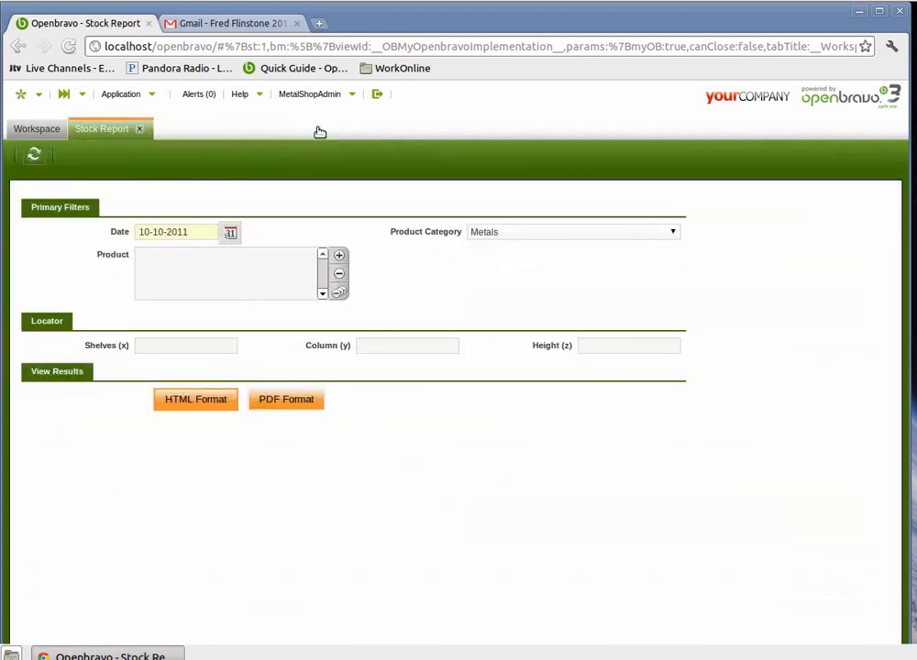
# - Generate the Metals stock report dated 10-10-2011 in HTML format, review the remaining steel stock and close the report
pyautogui.click(189, 406)
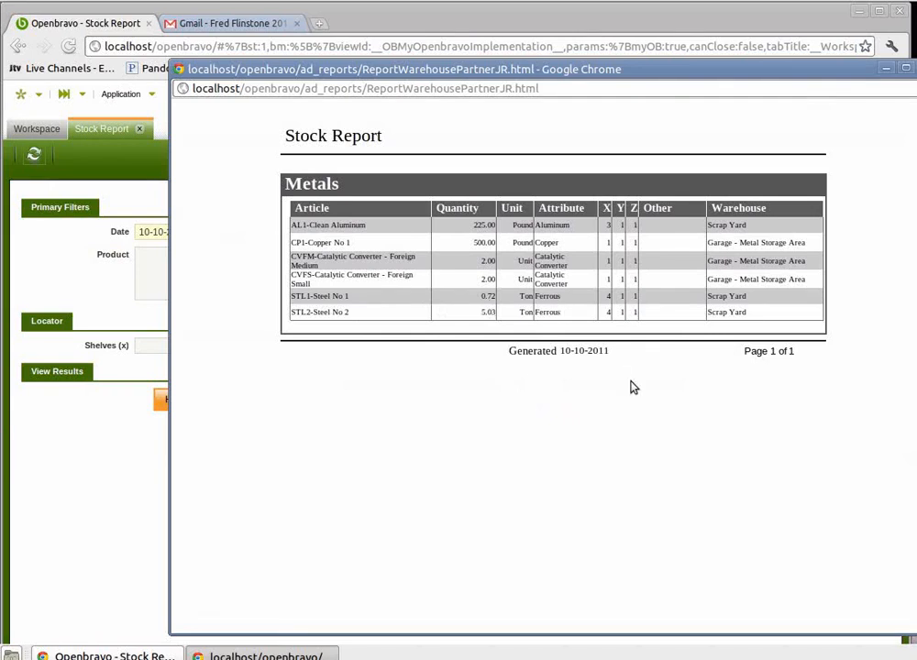
pyautogui.moveTo(686, 71); pyautogui.dragTo(638, 71)
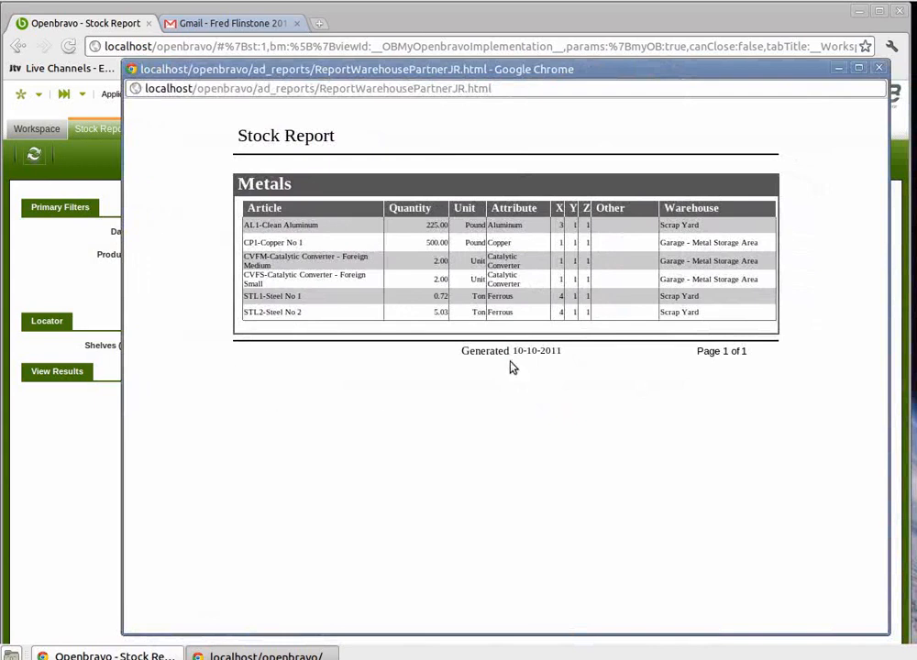
pyautogui.click(878, 68)
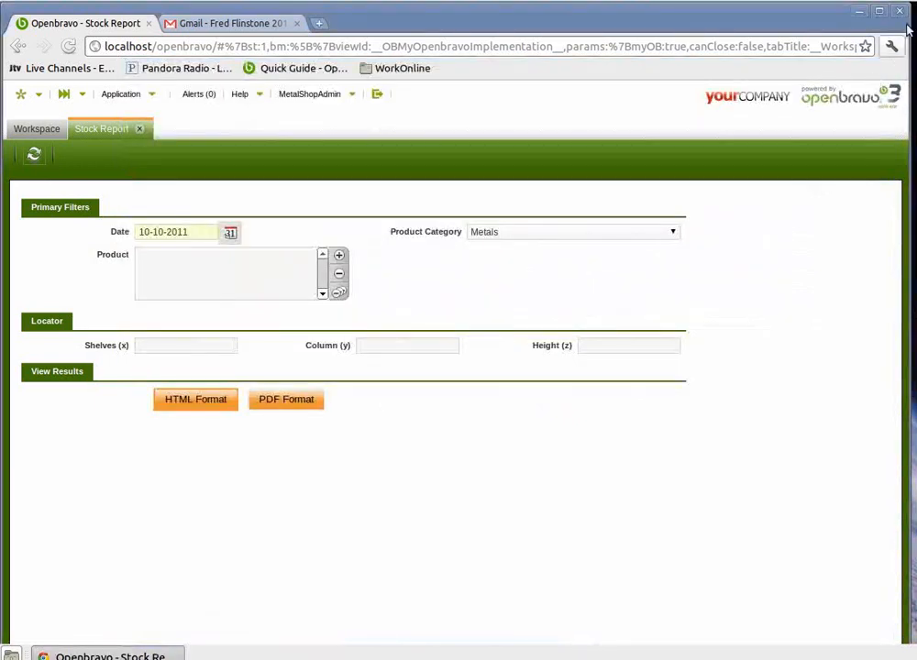